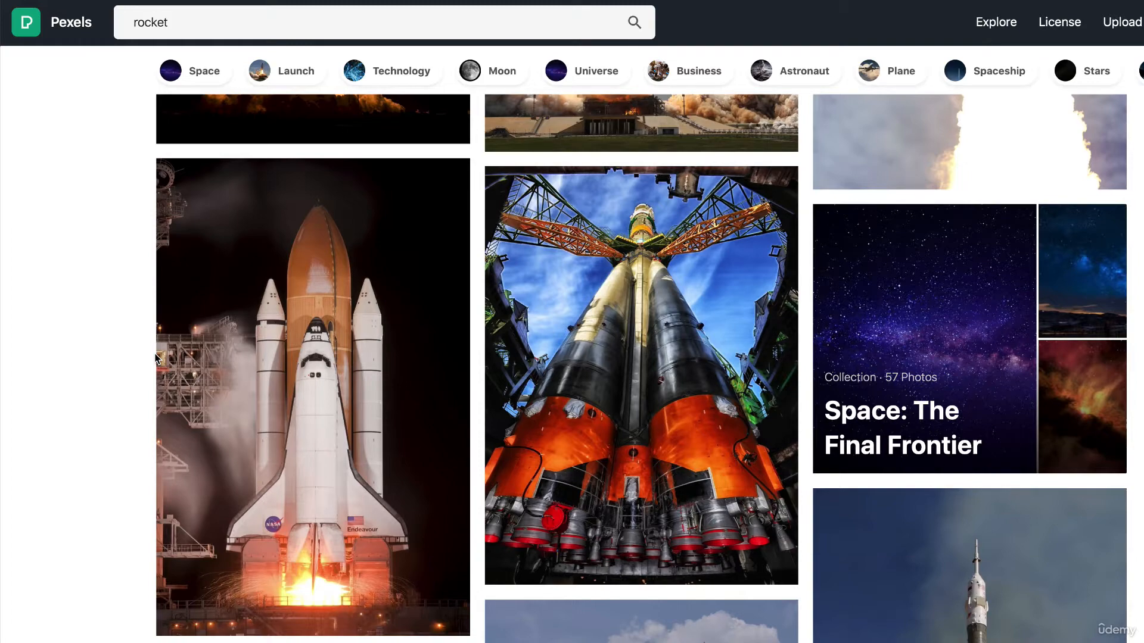
Browse the rocket photo results and open the NASA space shuttle launch photo with the orange fuel tank.
scroll(745, 378, up, 8)
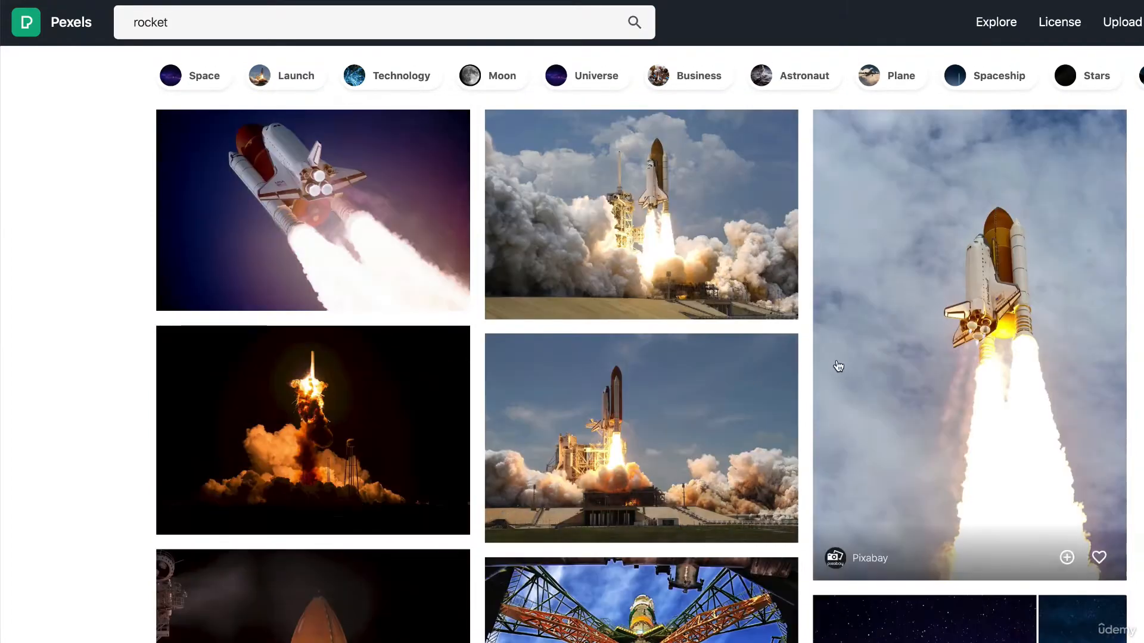
scroll(878, 390, down, 13)
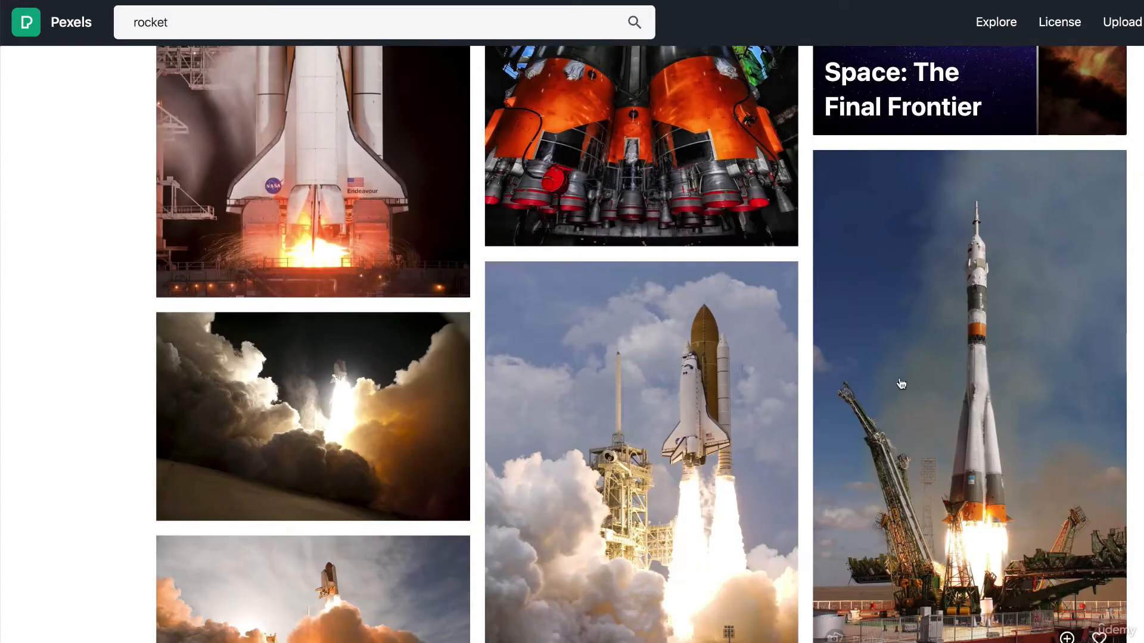
scroll(316, 295, up, 4)
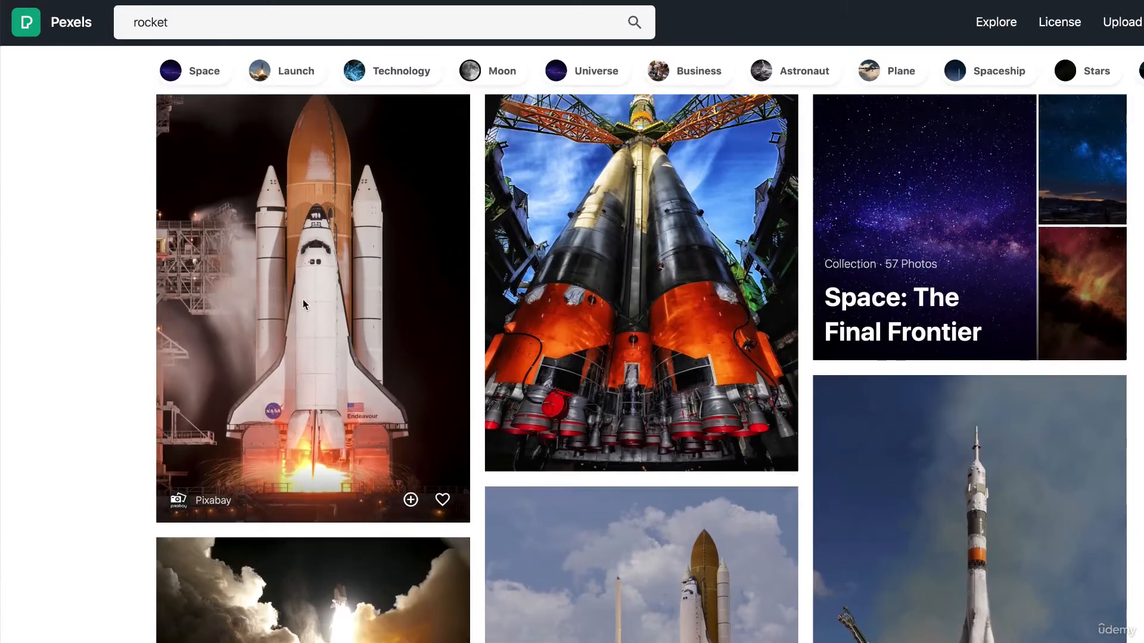
scroll(340, 420, up, 1)
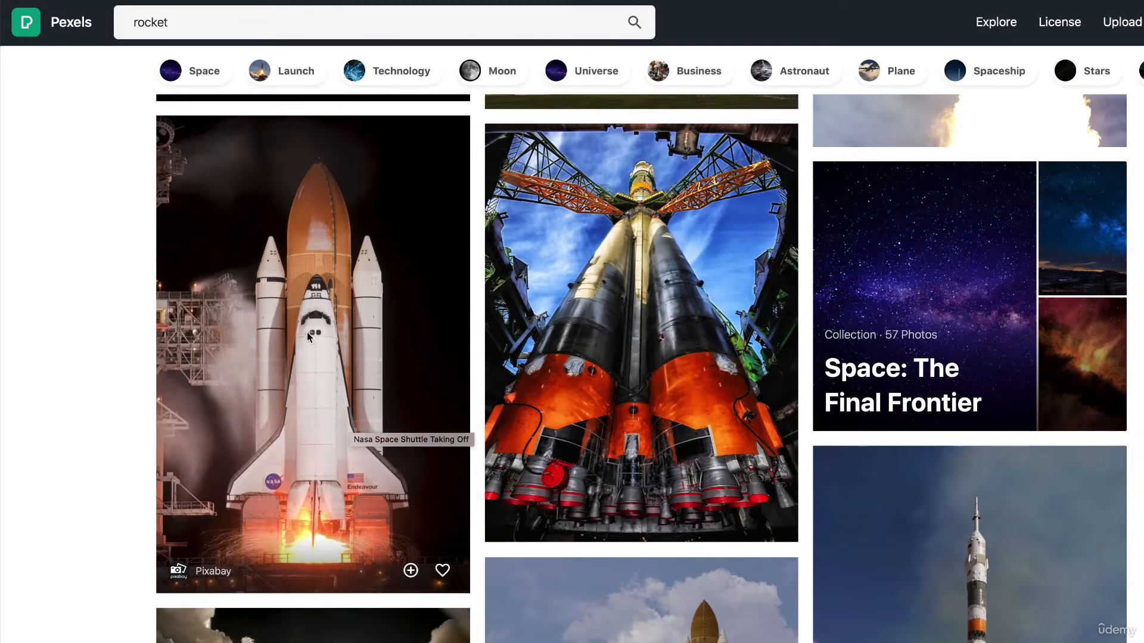
click(303, 301)
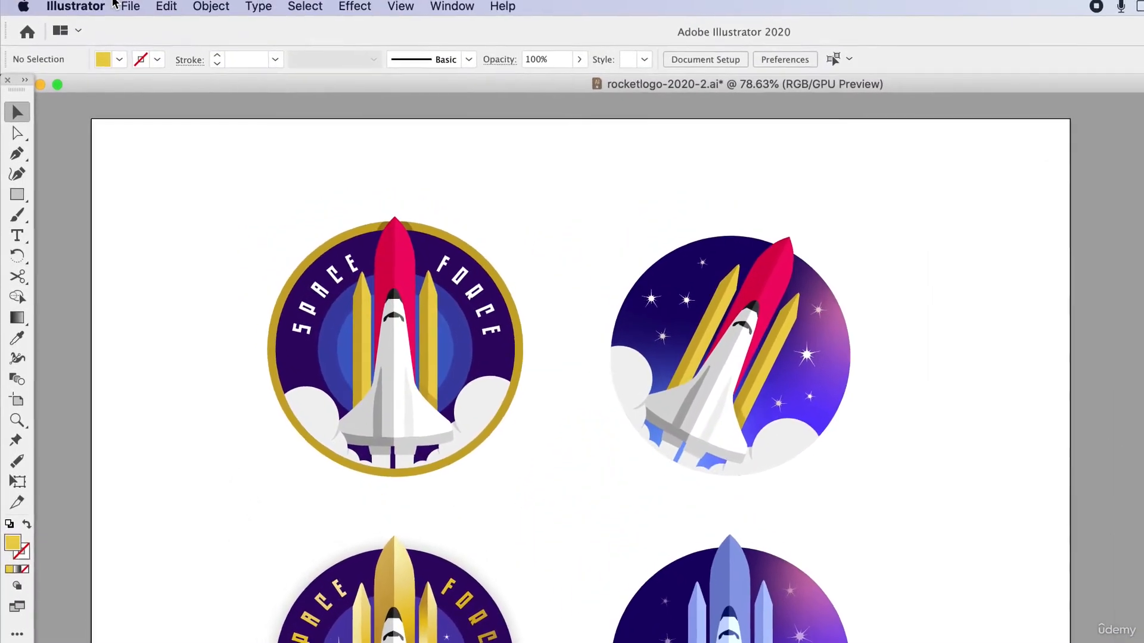
Switch to Illustrator and open the shuttle photo aircraft-astronaut-business-dusk-355906.jpg as a document.
click(122, 6)
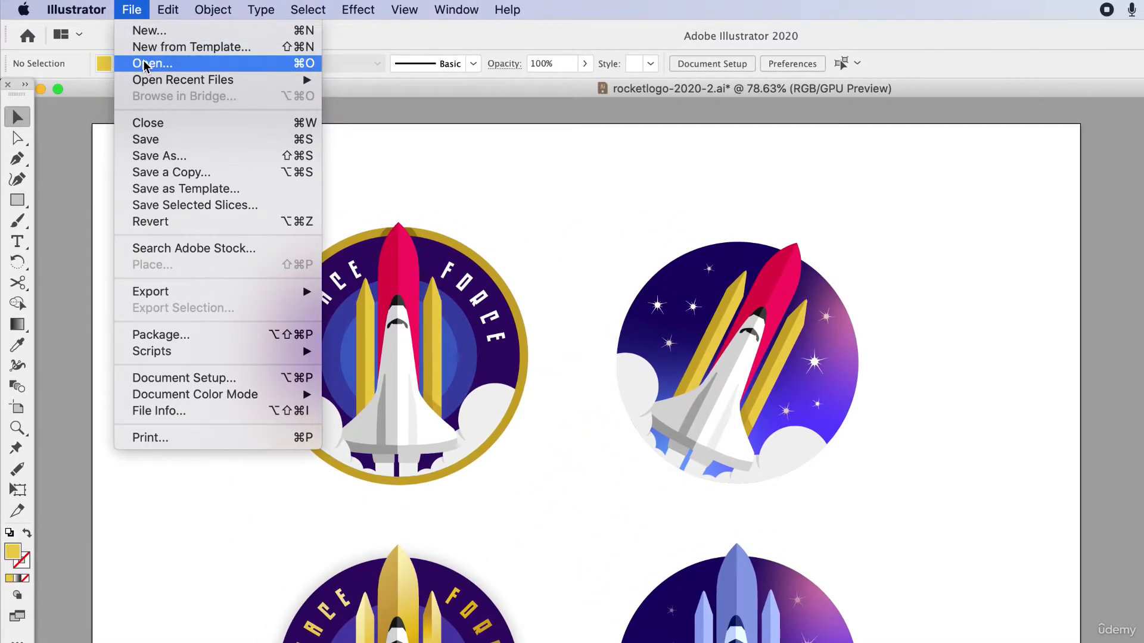
click(146, 63)
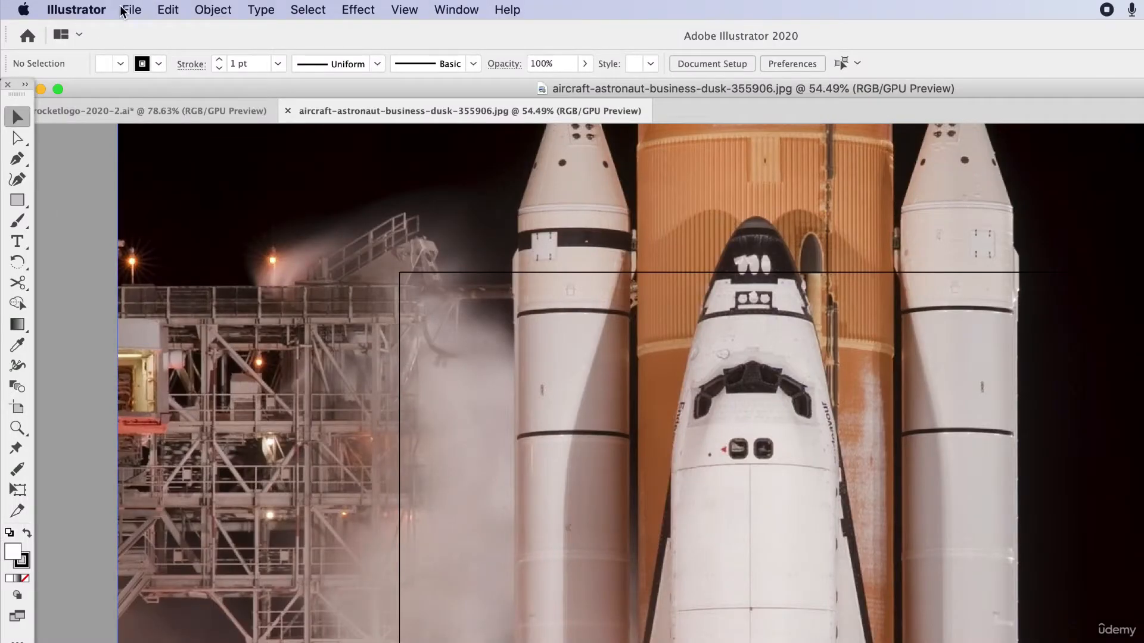
View the artboard's outline and dimensions in the artboard editing mode of Document Setup, and return to normal selection.
click(124, 9)
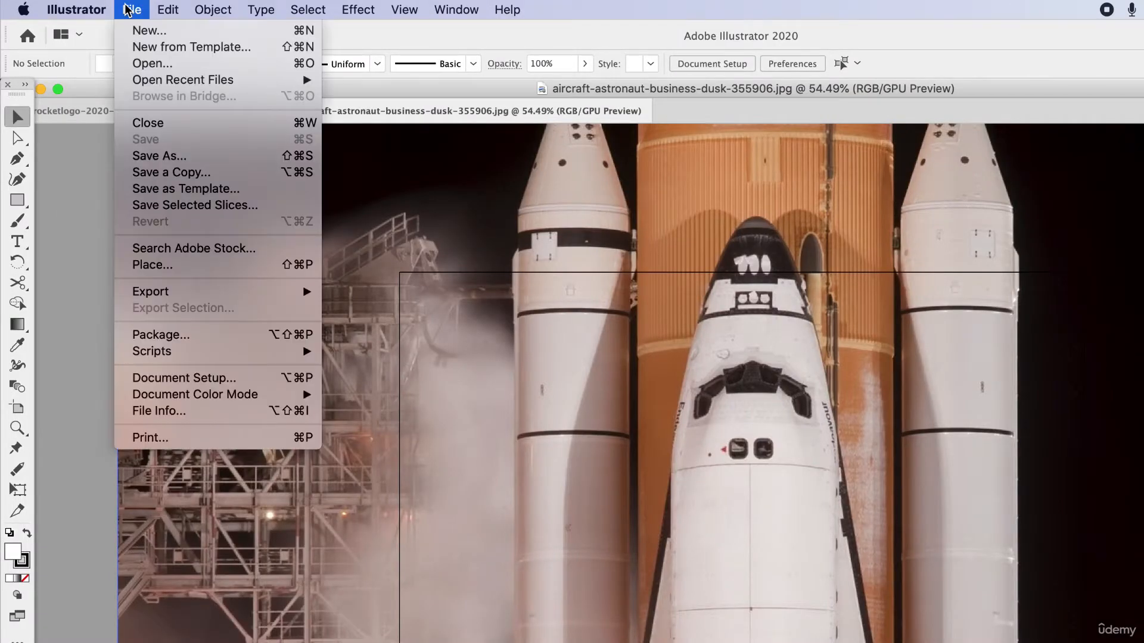
click(190, 378)
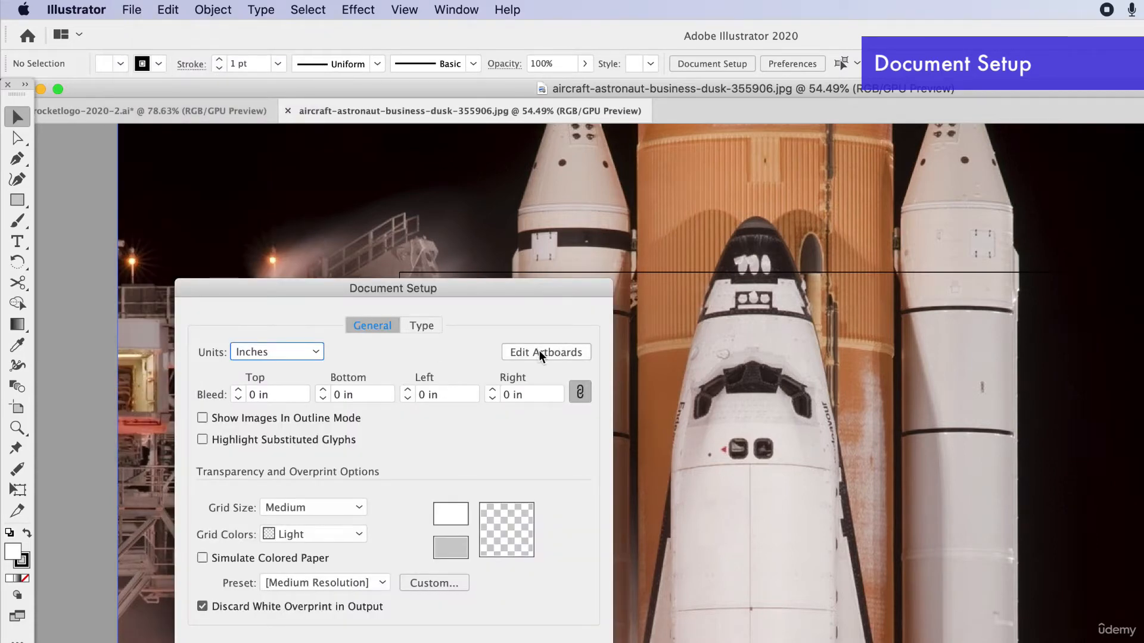
click(538, 352)
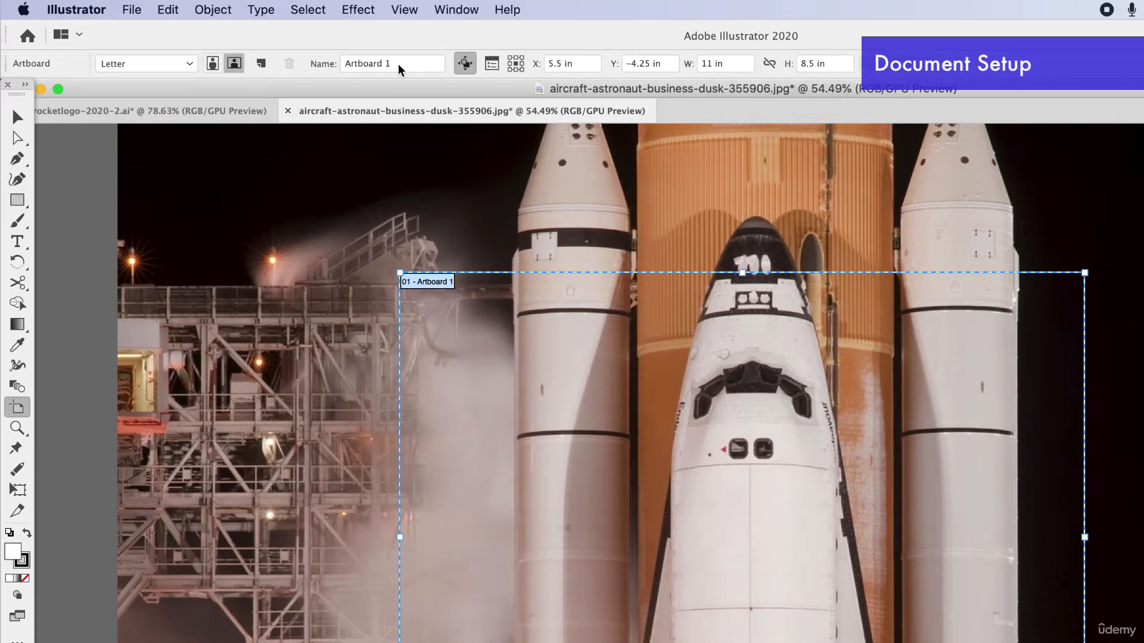
click(15, 115)
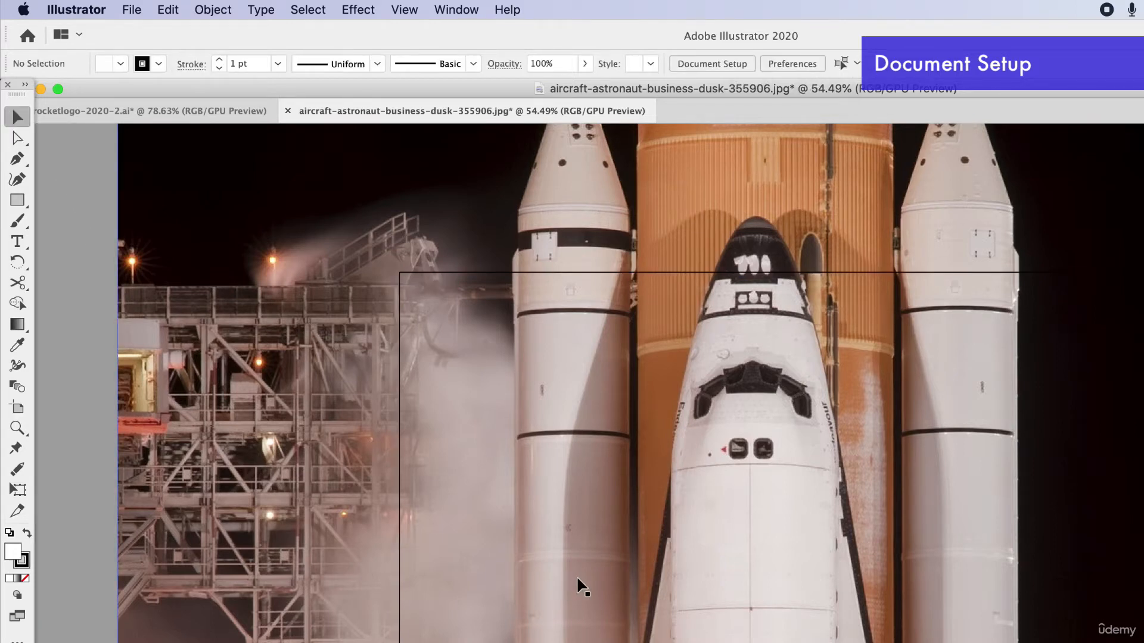
Scale the shuttle photo down proportionally to about the artboard's height and position it near the artboard's centre.
scroll(577, 575, down, 1)
scroll(855, 429, down, 2)
click(897, 267)
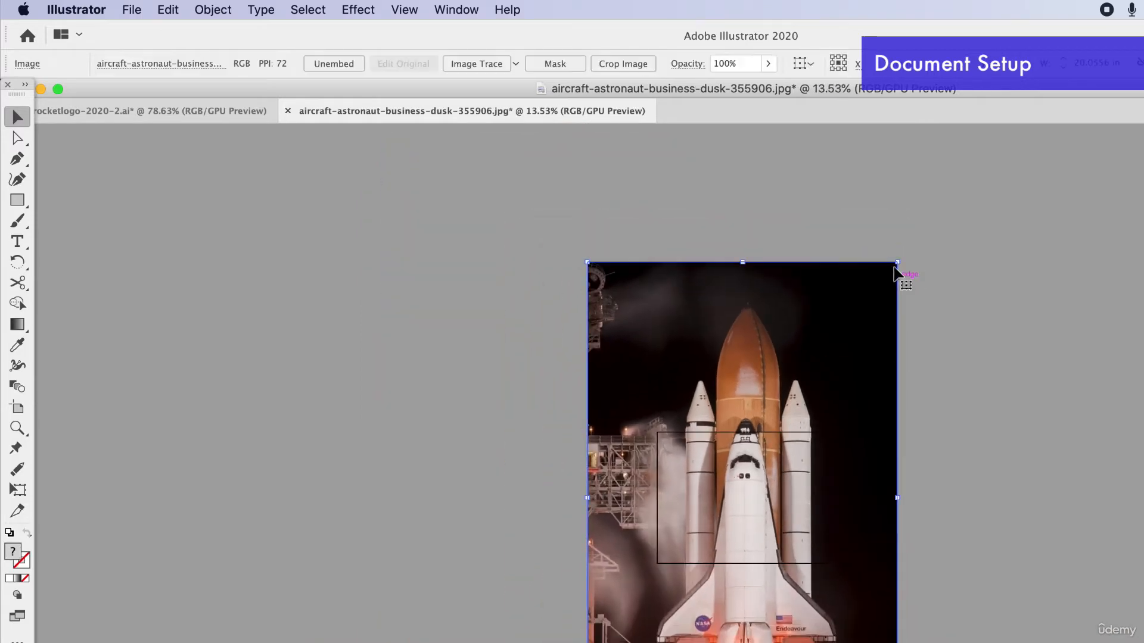
drag(898, 262, 698, 559)
drag(655, 640, 752, 492)
scroll(647, 418, up, 2)
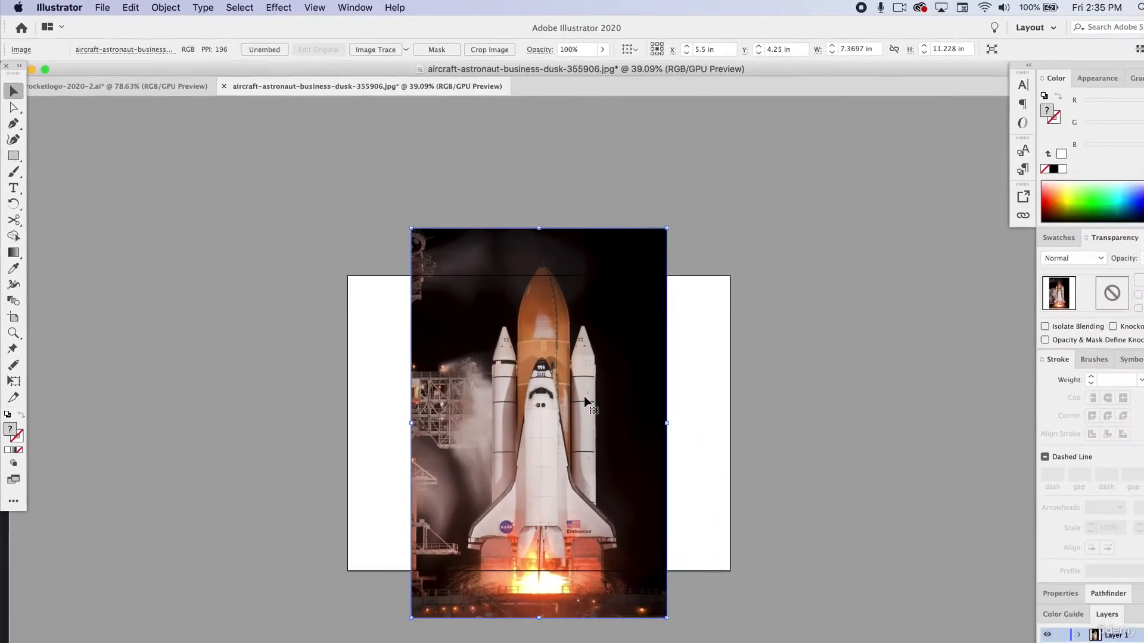
drag(656, 225, 605, 301)
drag(554, 390, 574, 352)
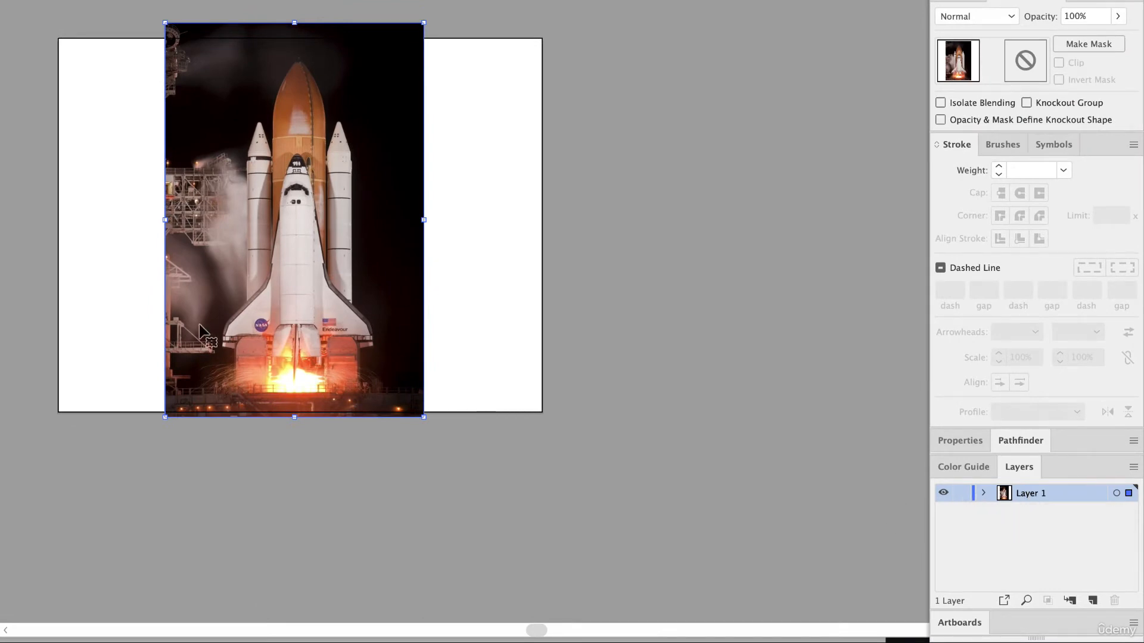
Lock the photo's layer in its original position and add a new layer named design above it.
drag(215, 227, 196, 183)
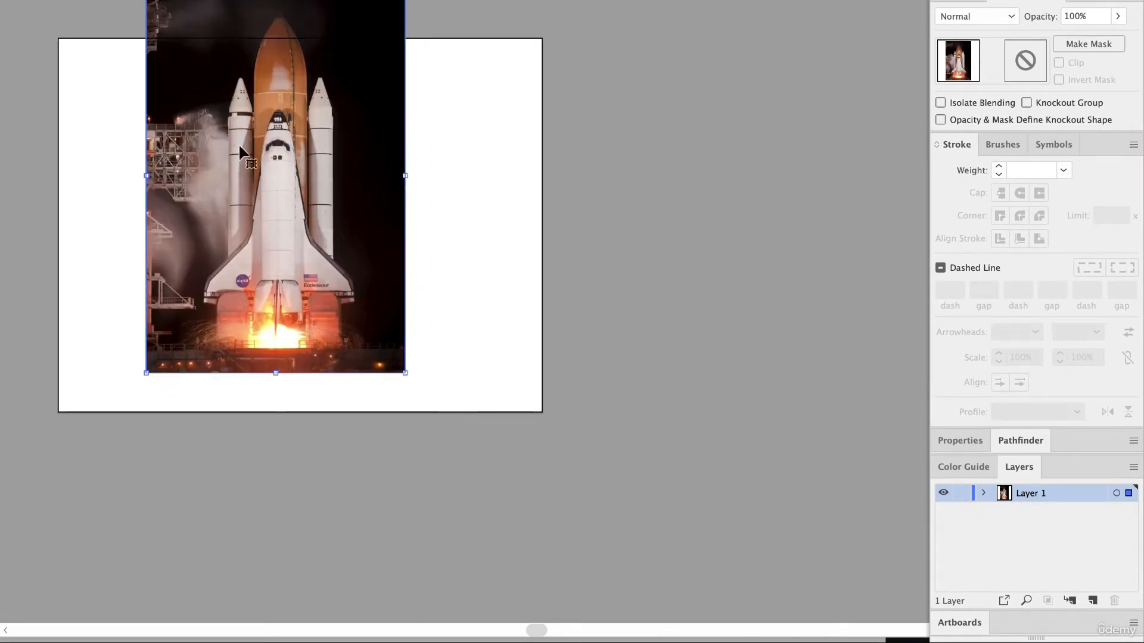
key(ctrl+z)
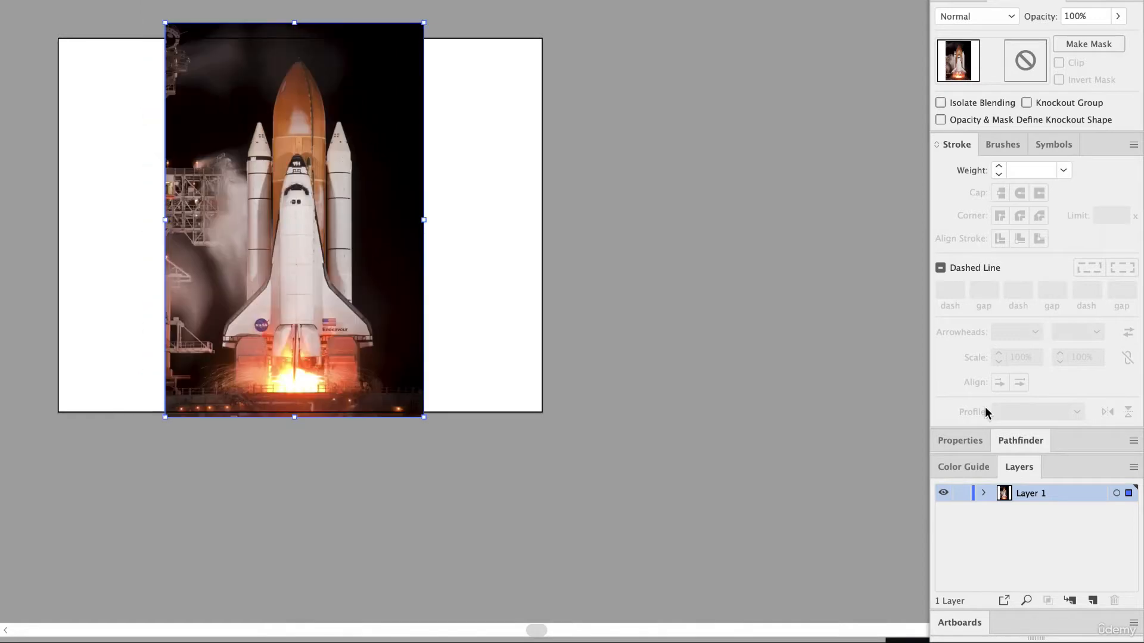
click(959, 494)
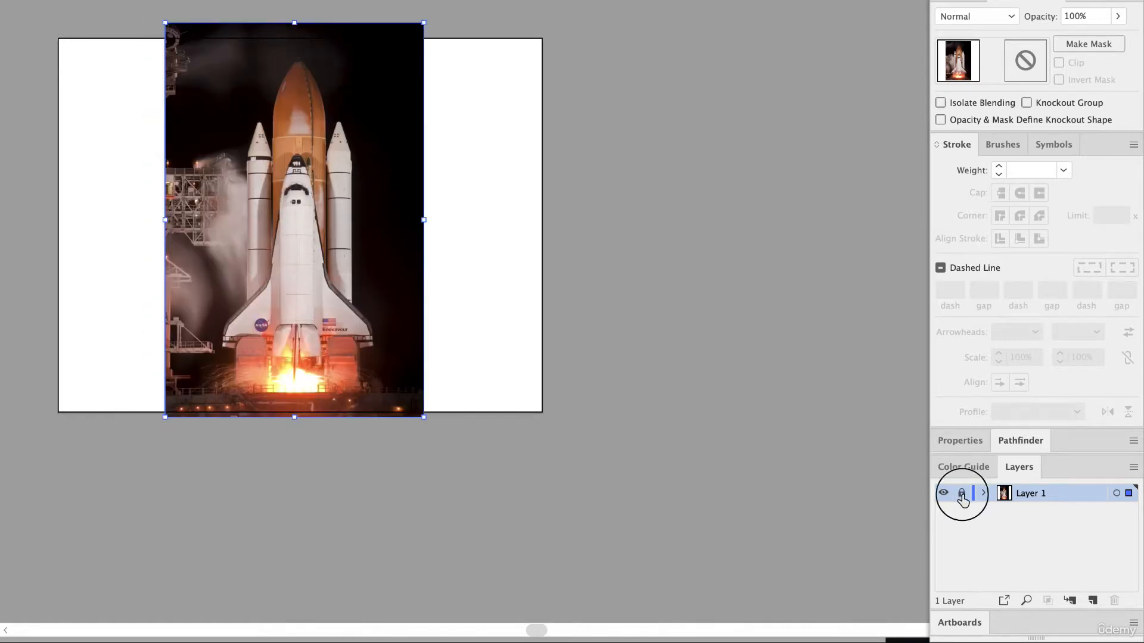
click(1093, 600)
double_click(1031, 493)
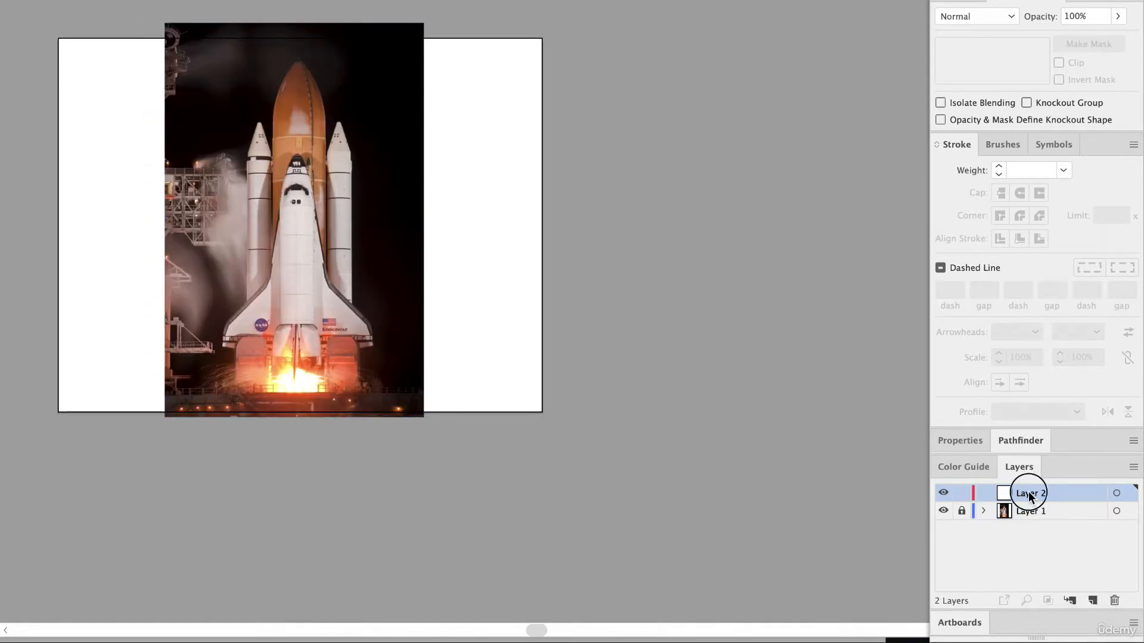
text(design)
key(Return)
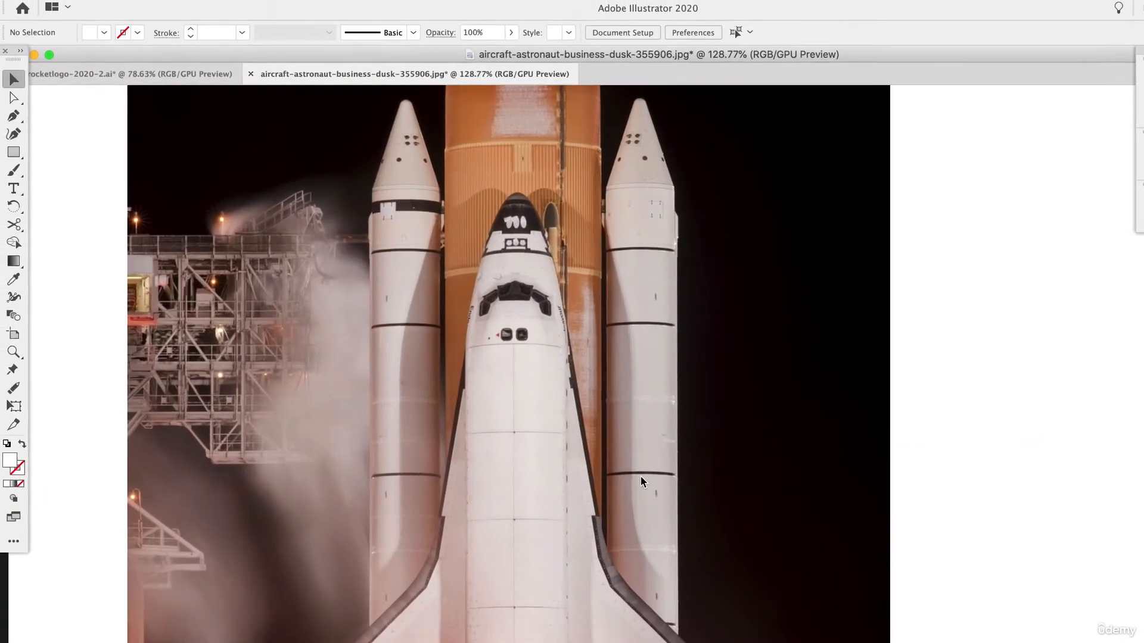
Set the stroke colour to the pink EA137F and leave the fill empty.
scroll(641, 477, left, 3)
scroll(641, 477, up, 1)
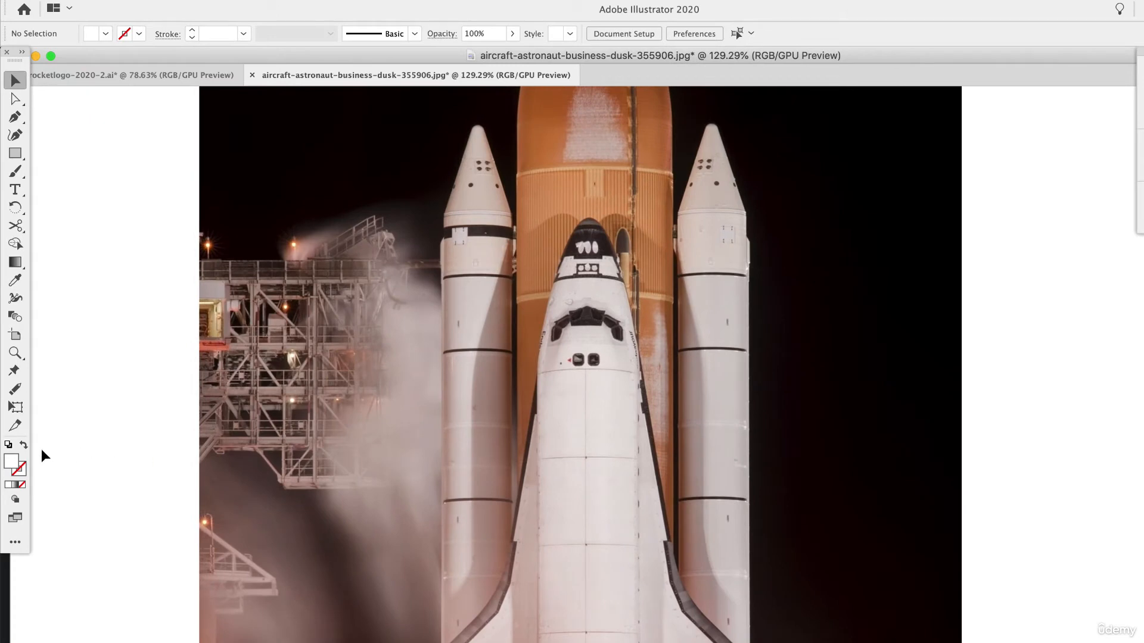
double_click(11, 461)
click(796, 377)
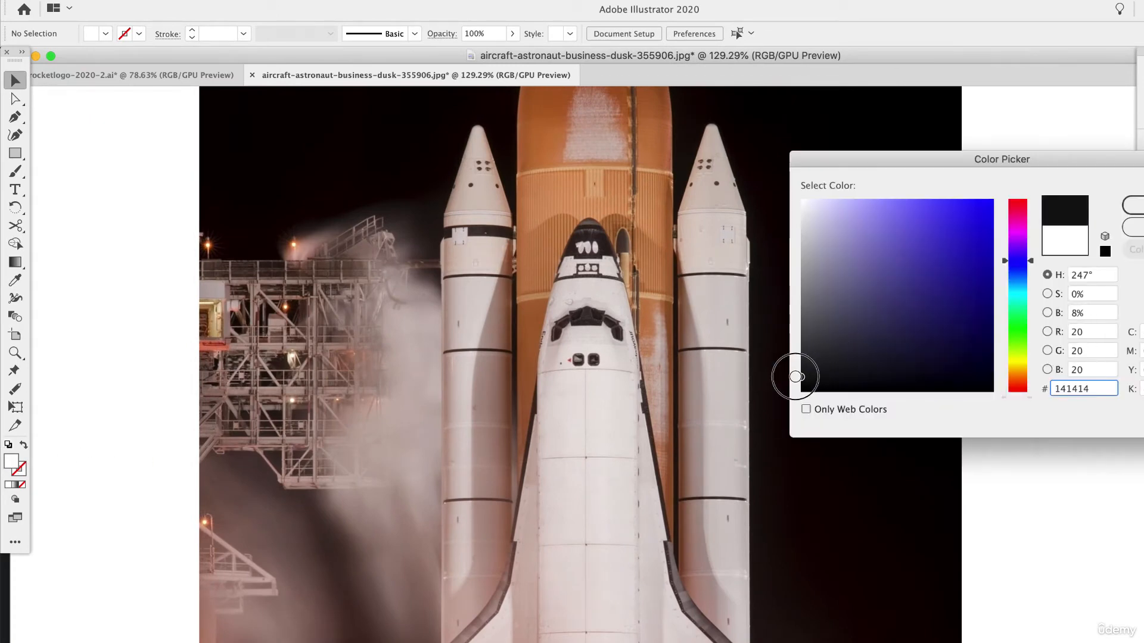
click(1020, 215)
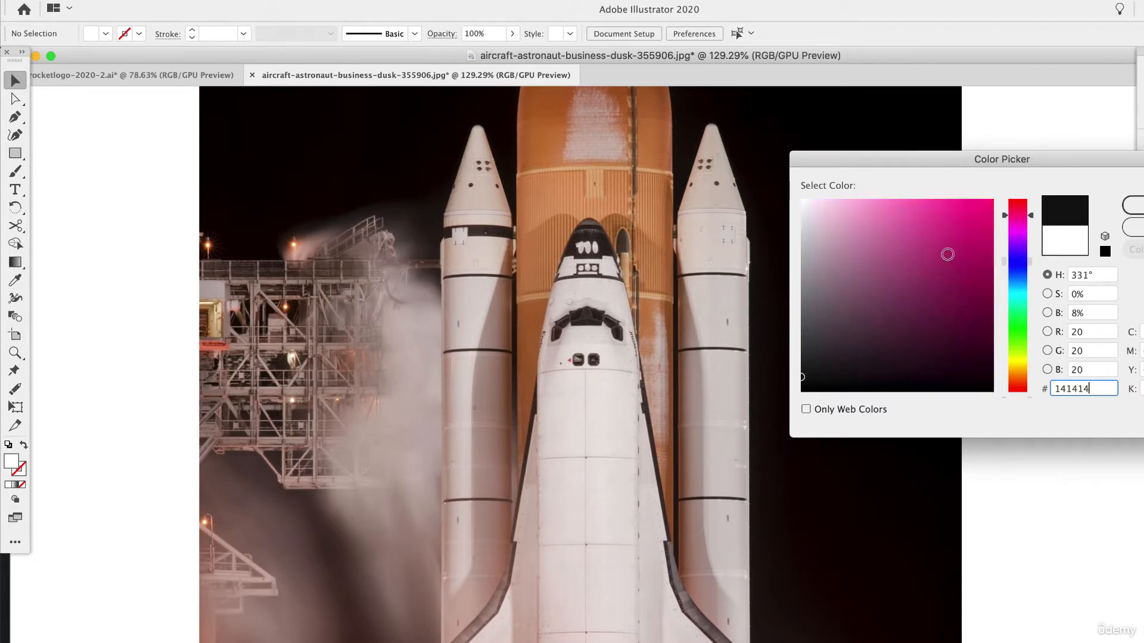
click(917, 262)
drag(917, 262, 978, 215)
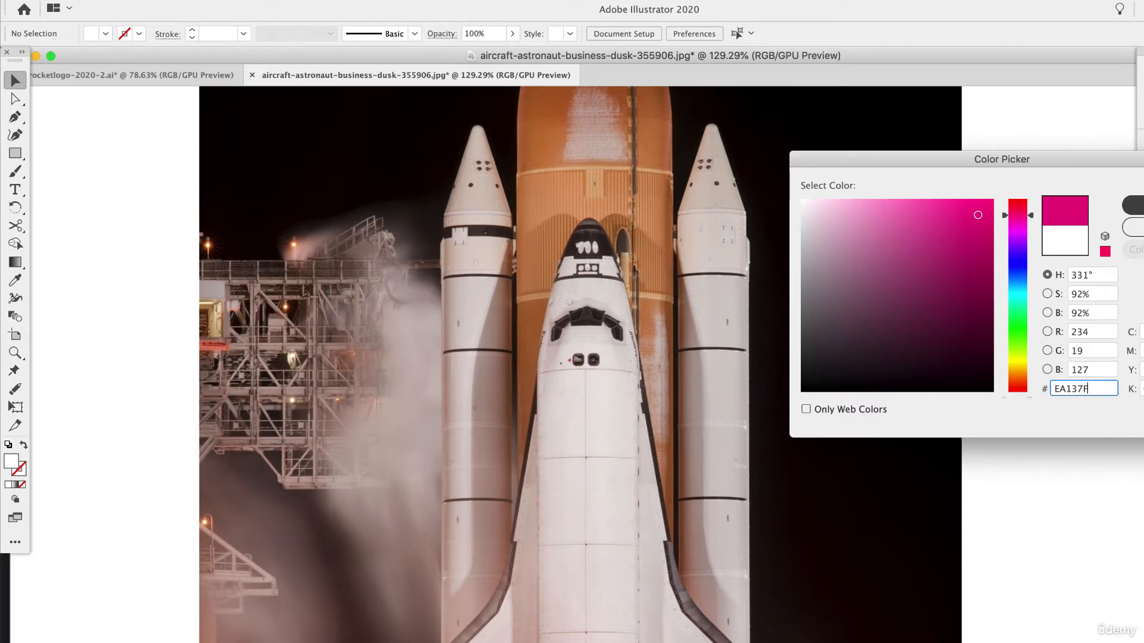
click(1133, 206)
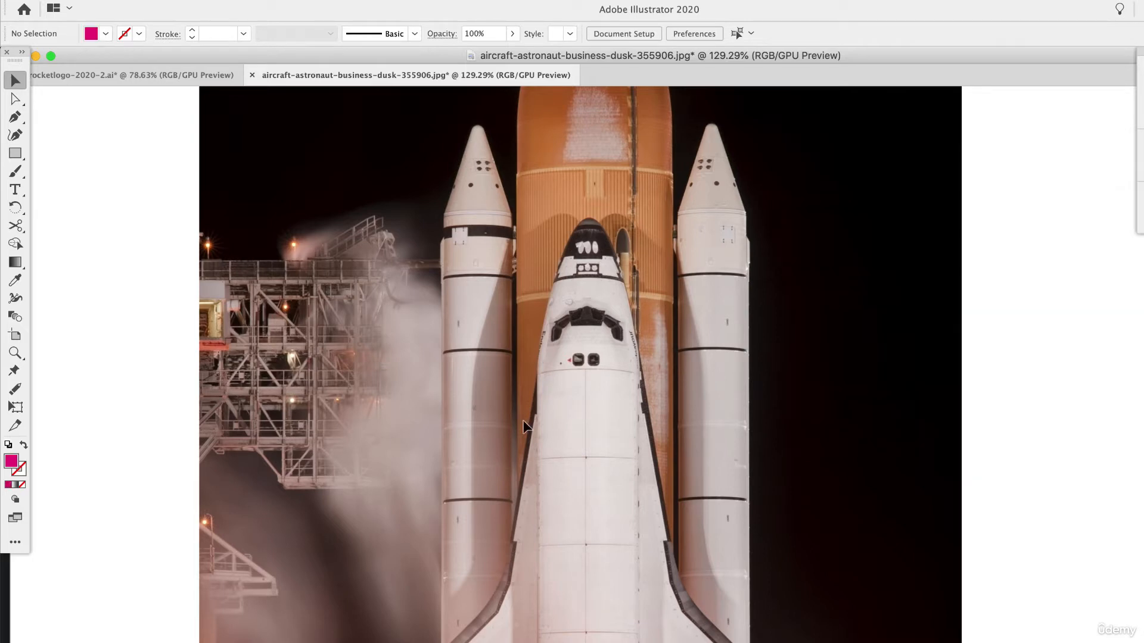
click(24, 447)
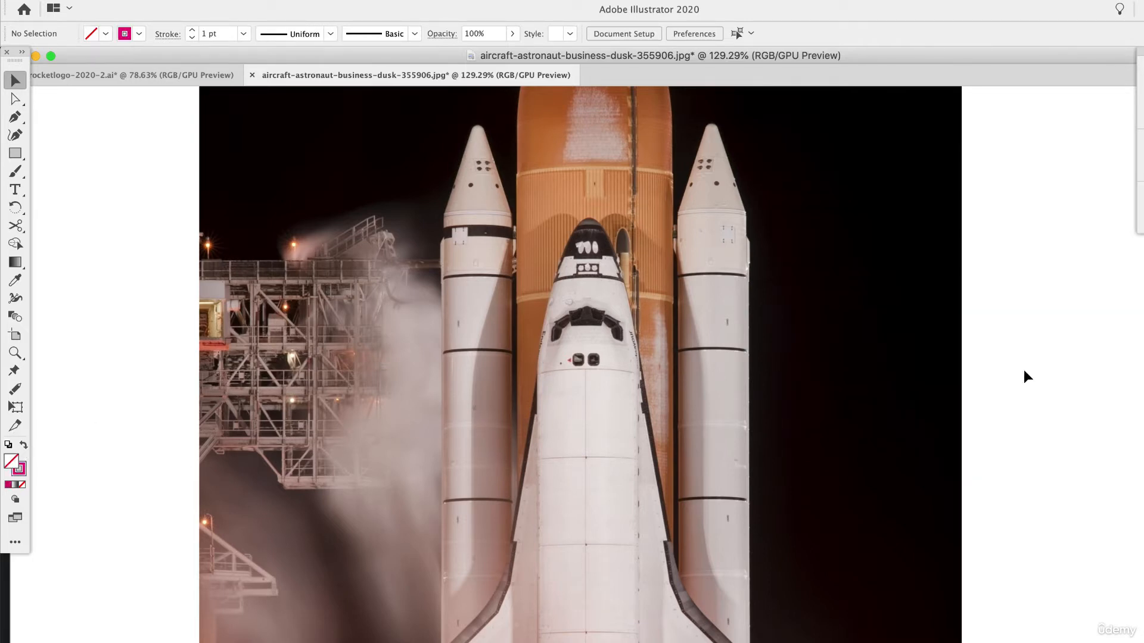
Set the stroke weight to 2 pt and draw an open four-point test path over the left booster with the Pen tool.
drag(1140, 359, 876, 284)
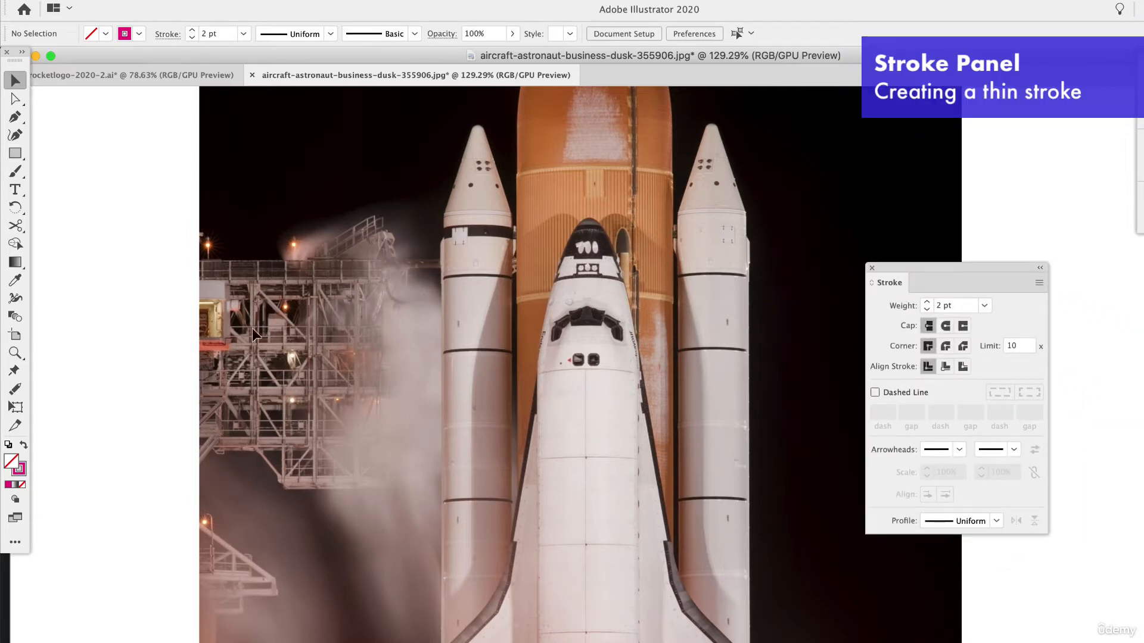
click(15, 117)
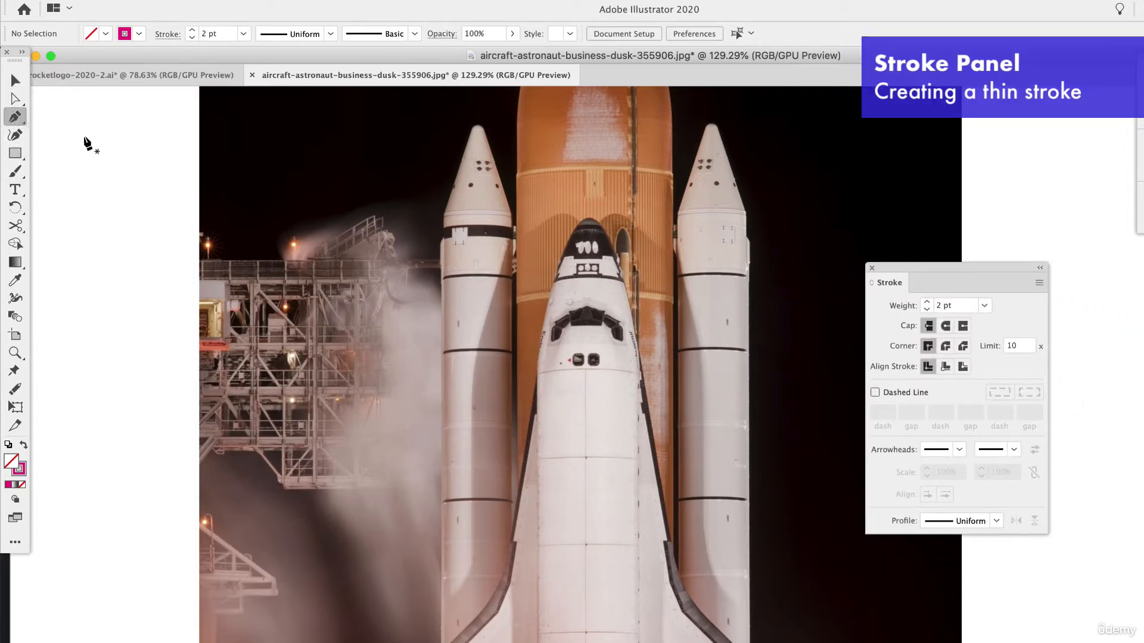
click(414, 336)
click(528, 330)
click(521, 395)
click(432, 395)
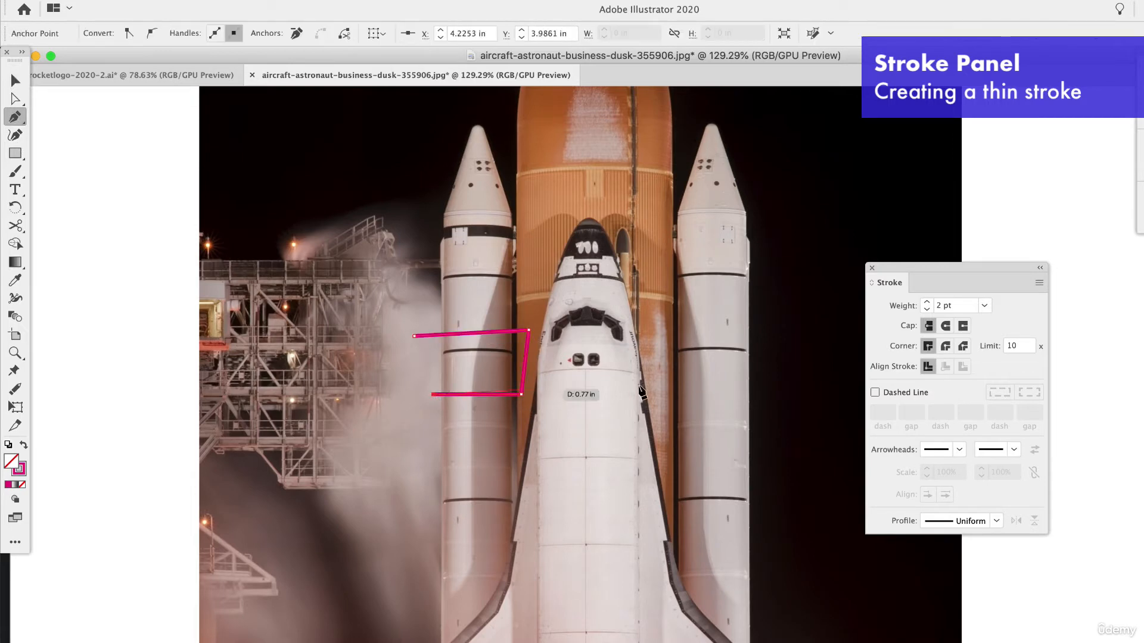
Reduce the stroke weight to 1 pt and remove the test path from the left booster.
click(929, 309)
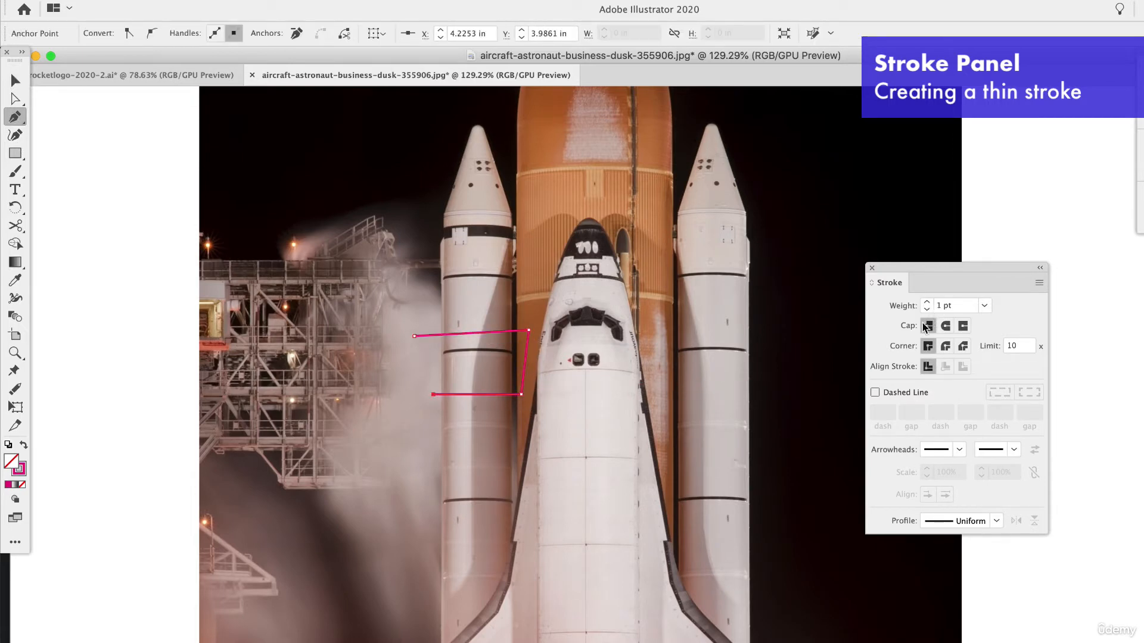
click(15, 79)
click(659, 581)
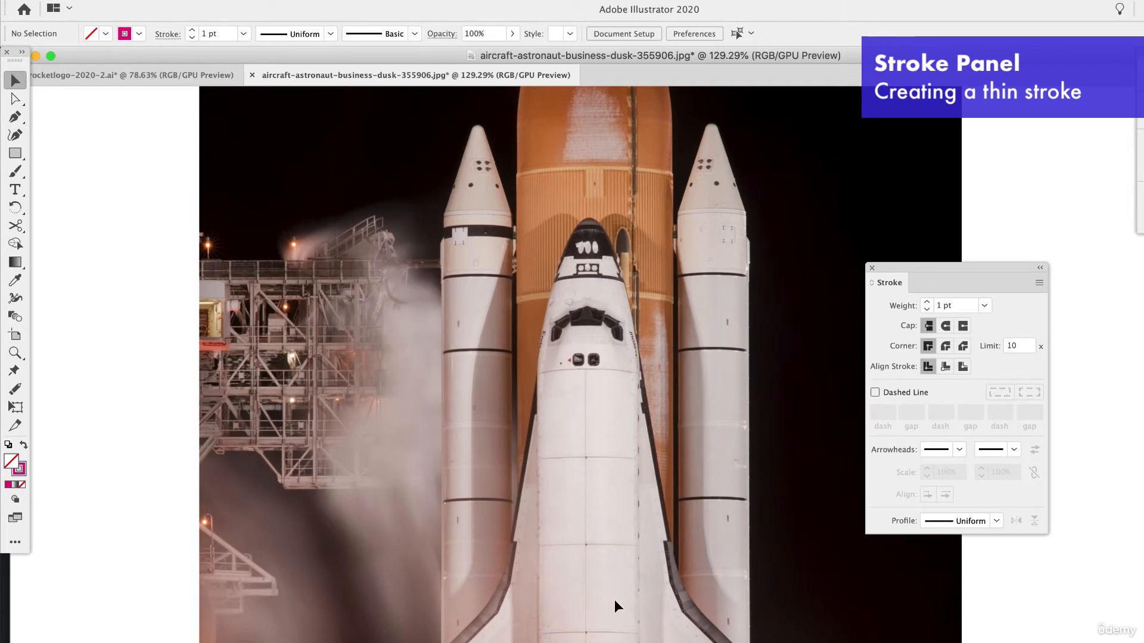
Draw a straight vertical Pen path about 4.5 in long from the shuttle's nose tip down its centre to the engines.
scroll(613, 599, down, 2)
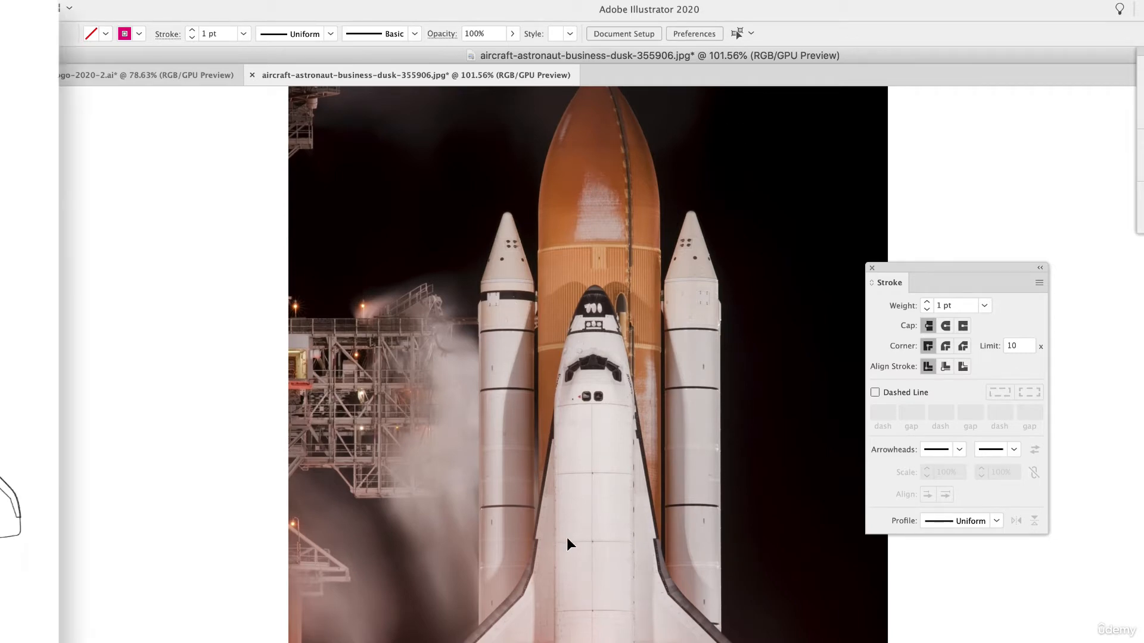
scroll(566, 537, down, 2)
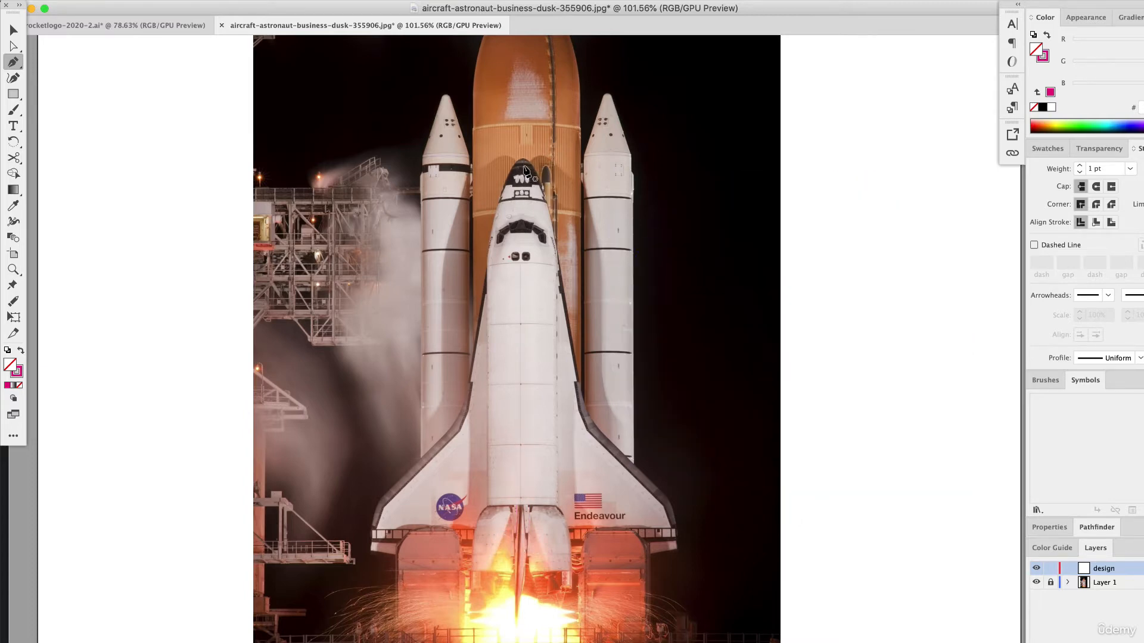
scroll(521, 164, up, 3)
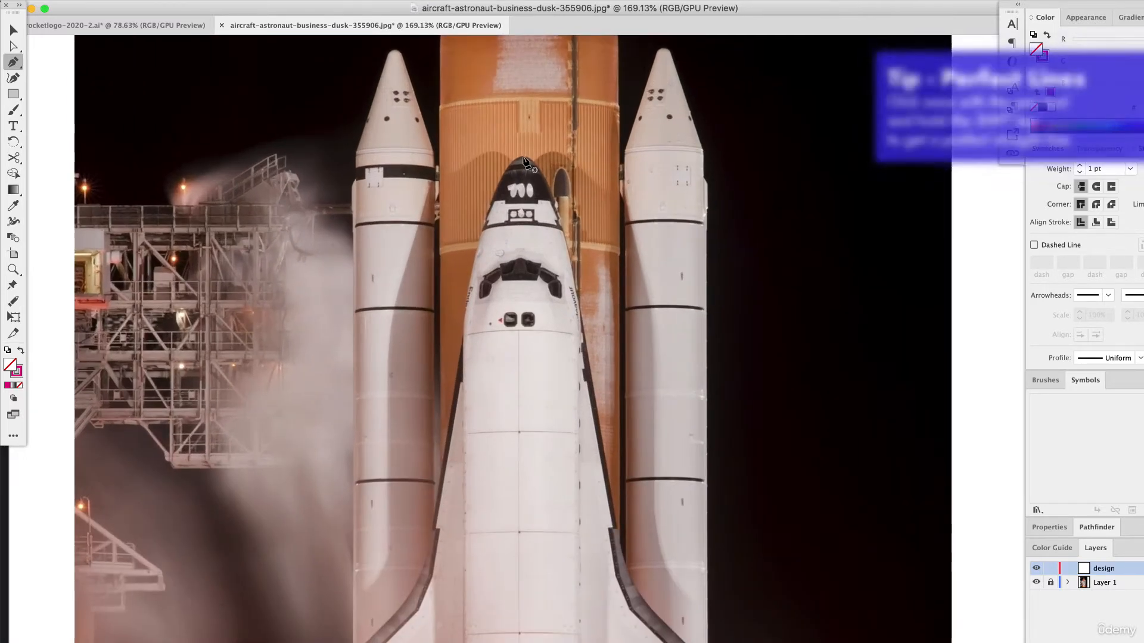
click(524, 157)
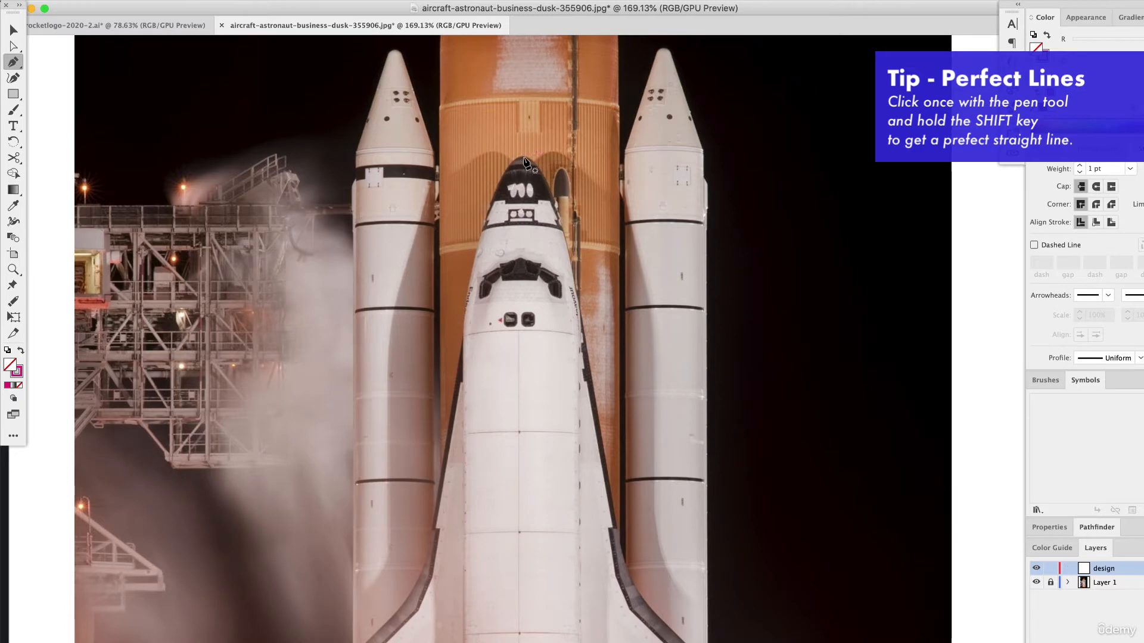
click(523, 158)
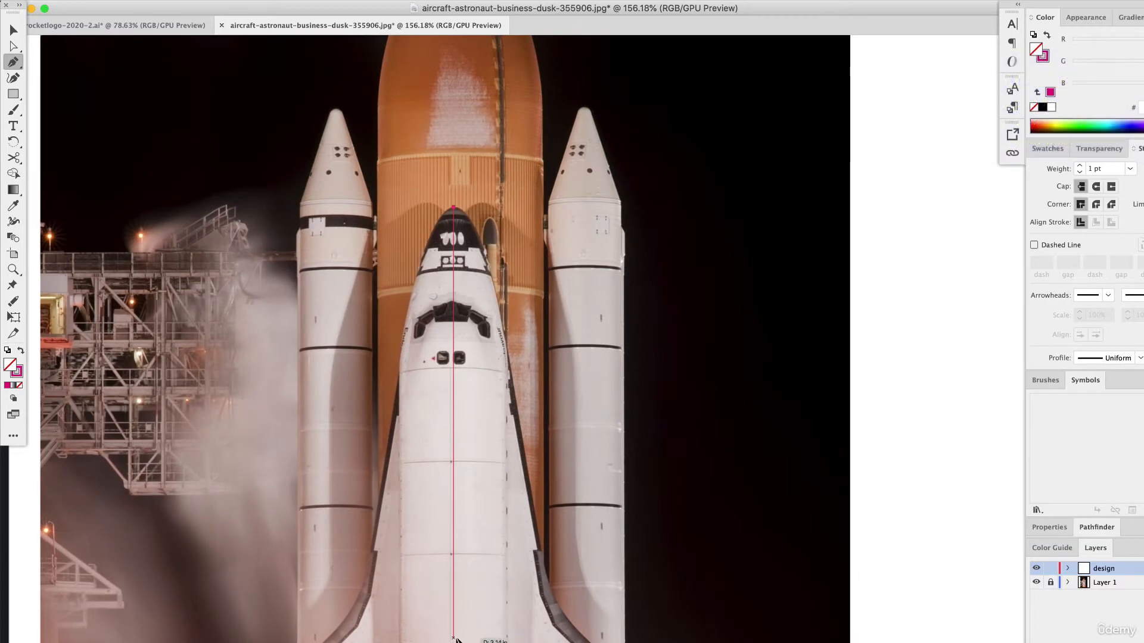
click(454, 626)
scroll(477, 566, down, 8)
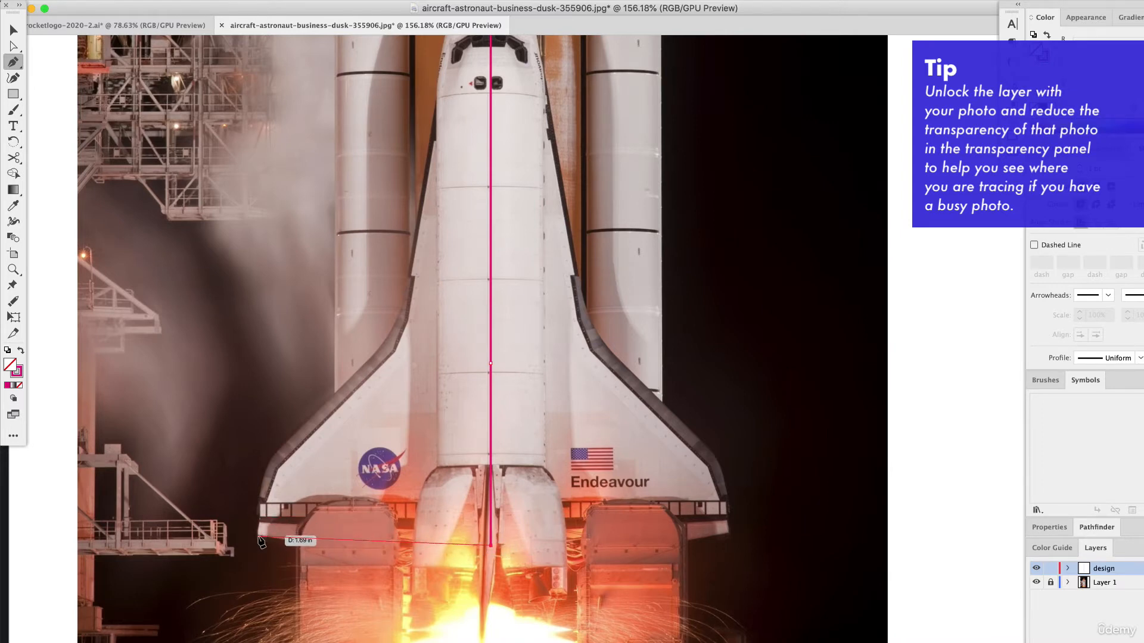
Continue the path with a shallow curve to the left wing's lower tip and up along the wing's outer edge to the fuselage.
drag(258, 535, 174, 519)
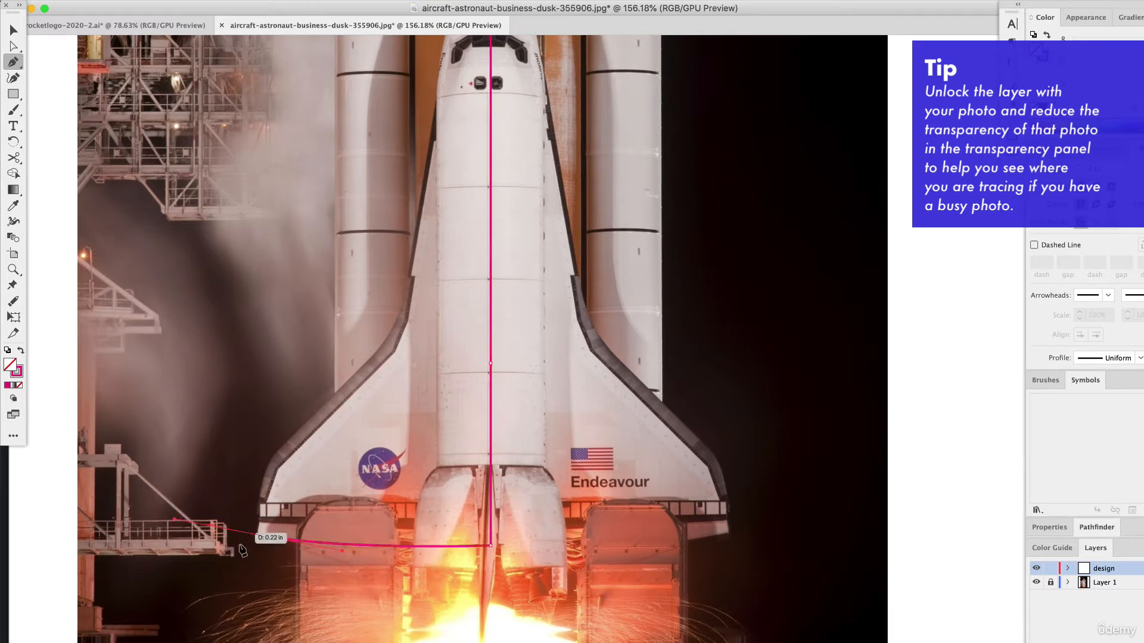
click(494, 544)
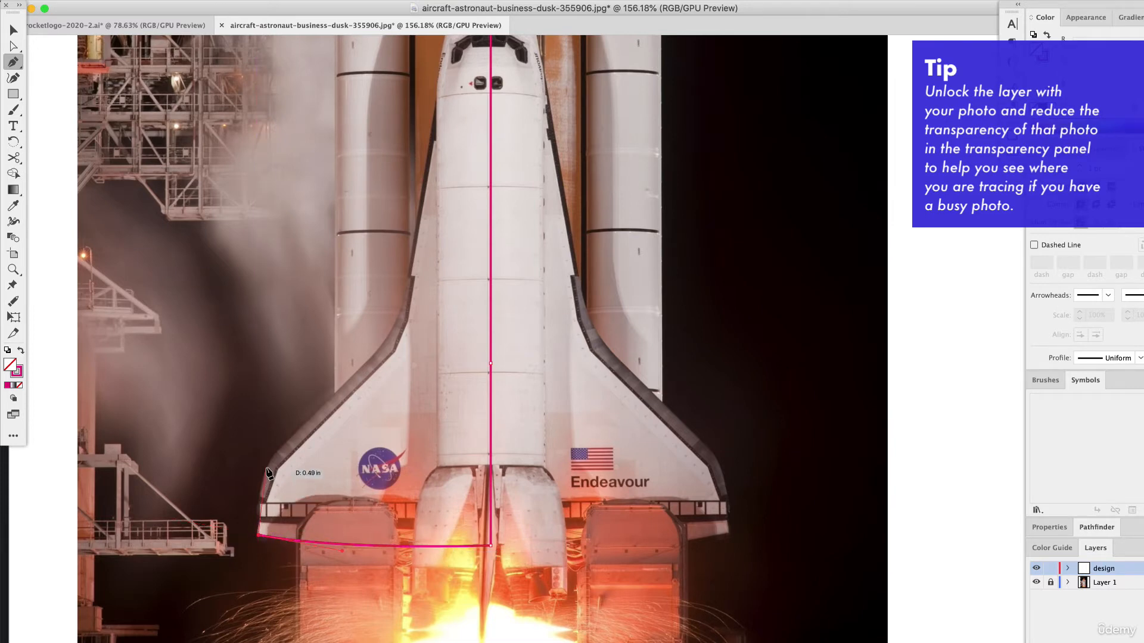
drag(273, 455, 290, 436)
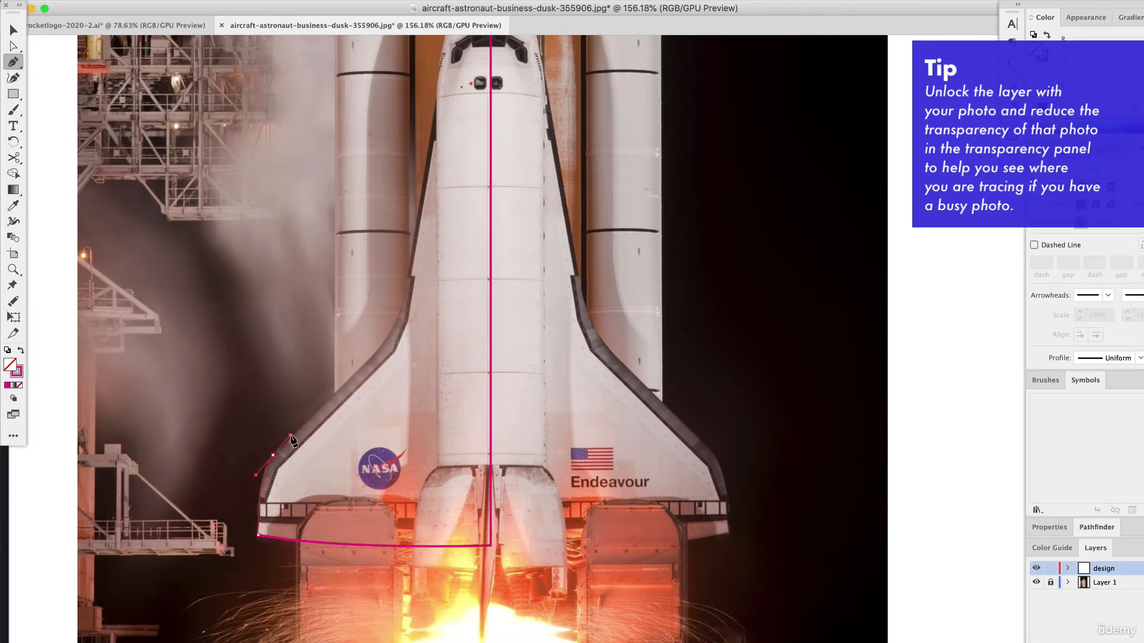
drag(359, 369, 415, 295)
Trace the fuselage's left side up to the nose and close the half-shuttle path at its starting point.
scroll(386, 362, up, 2)
click(422, 250)
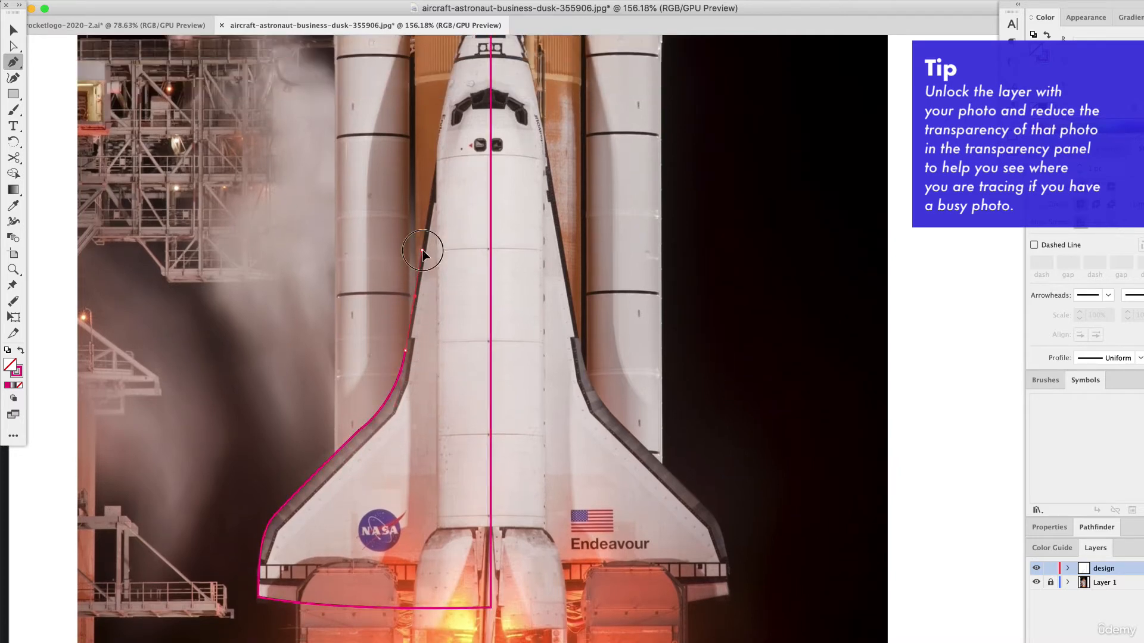
drag(423, 250, 438, 164)
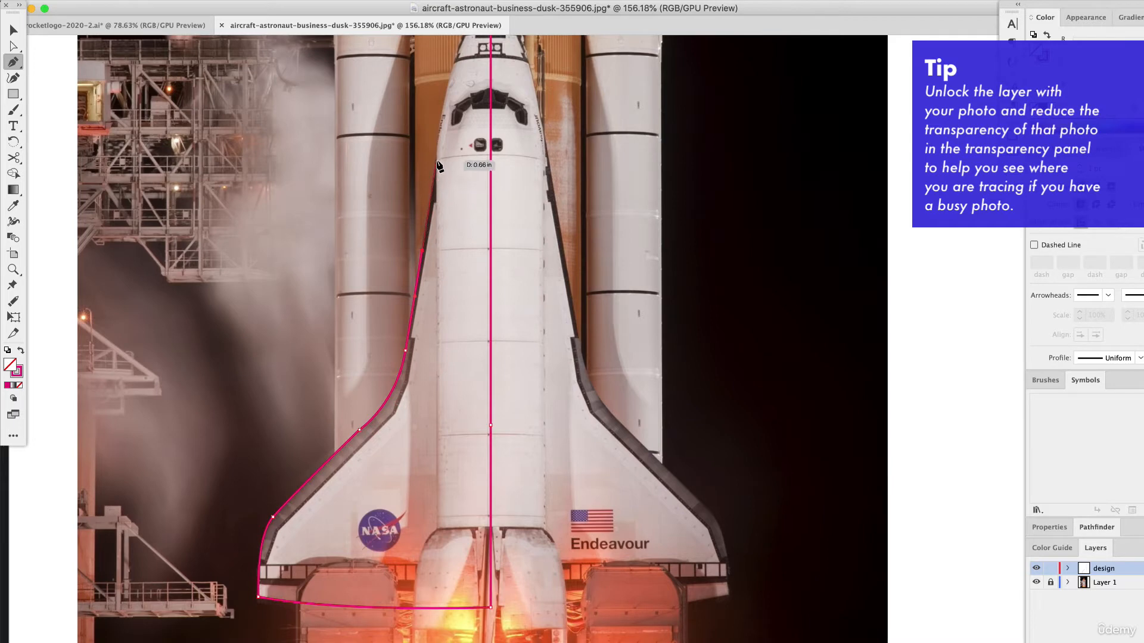
click(437, 161)
scroll(447, 293, up, 3)
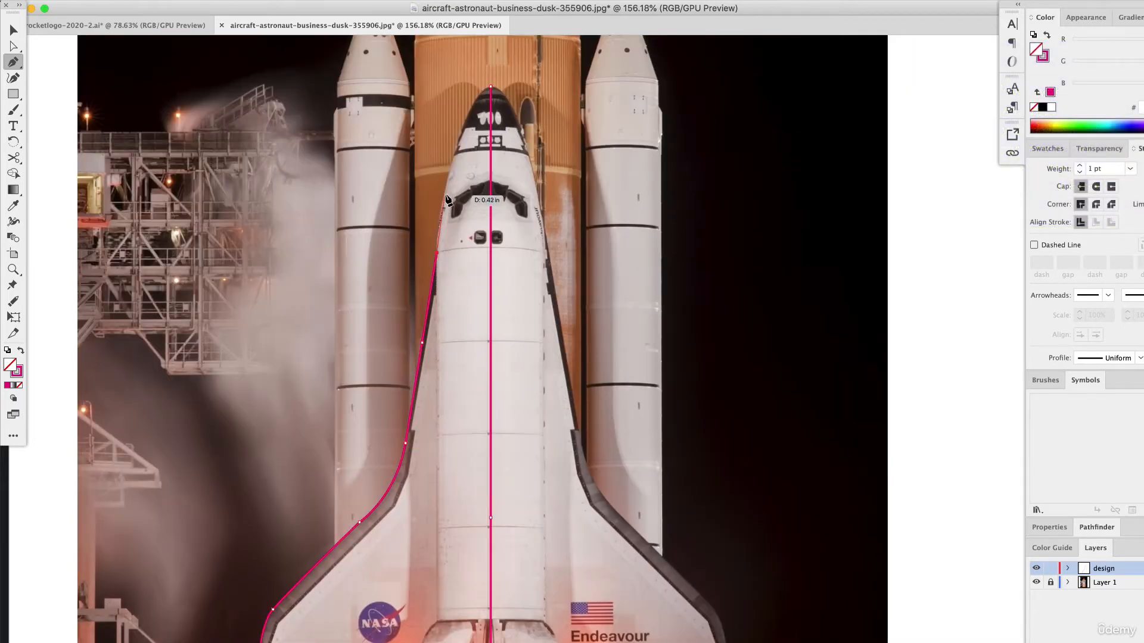
click(445, 194)
click(455, 152)
click(463, 111)
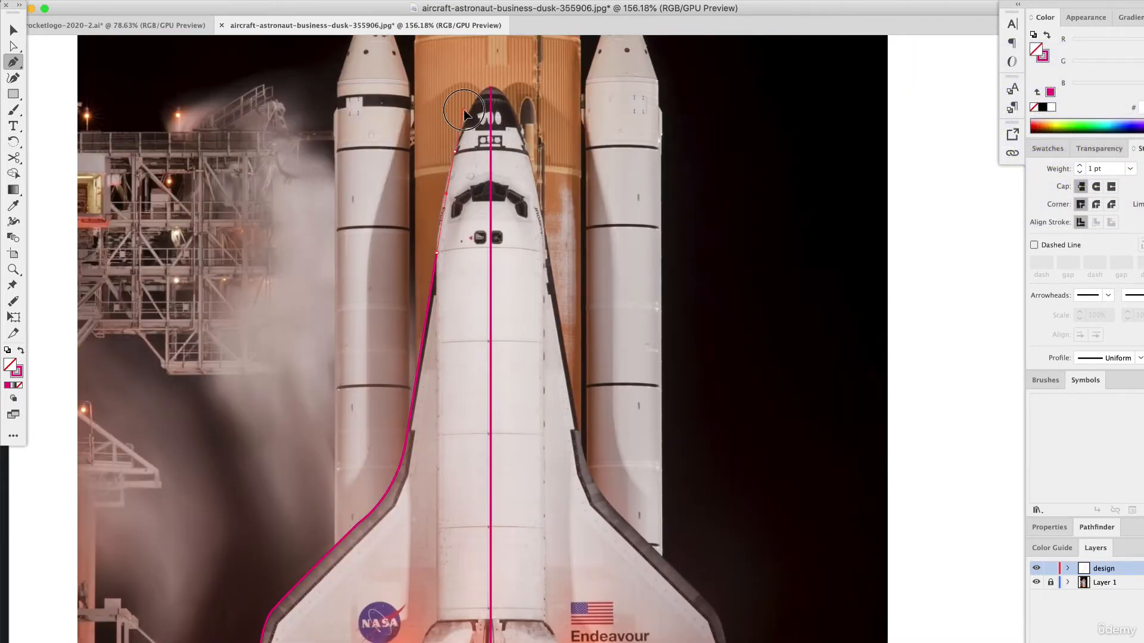
drag(463, 109, 505, 88)
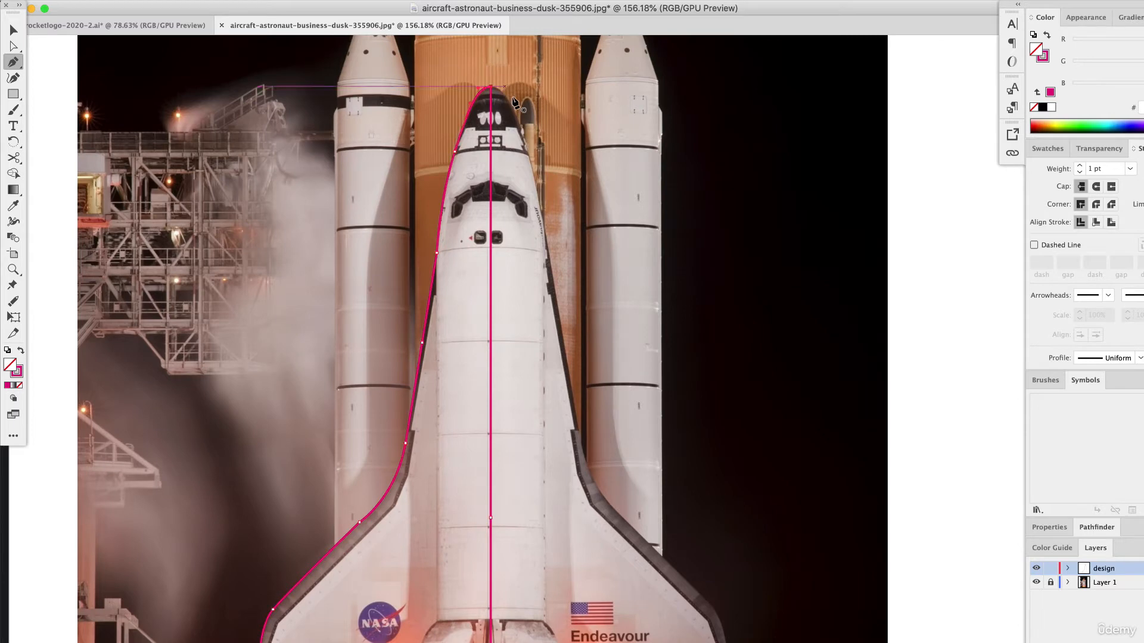
Swap the half-shuttle path's fill and stroke so it is solid pink, and check its outline against the photo.
click(12, 31)
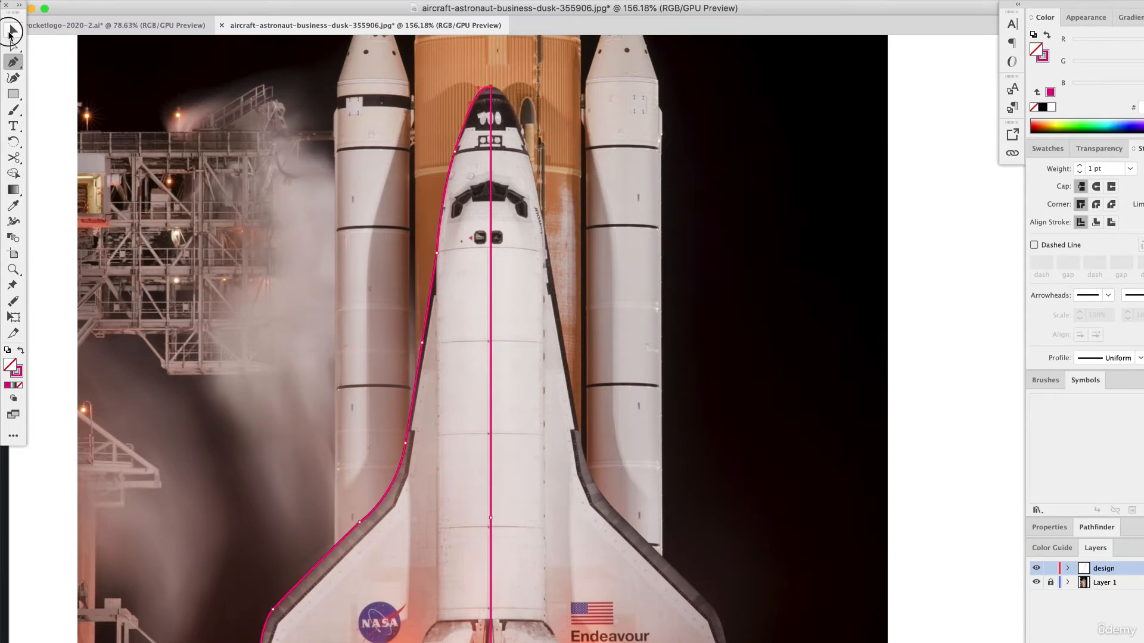
click(21, 352)
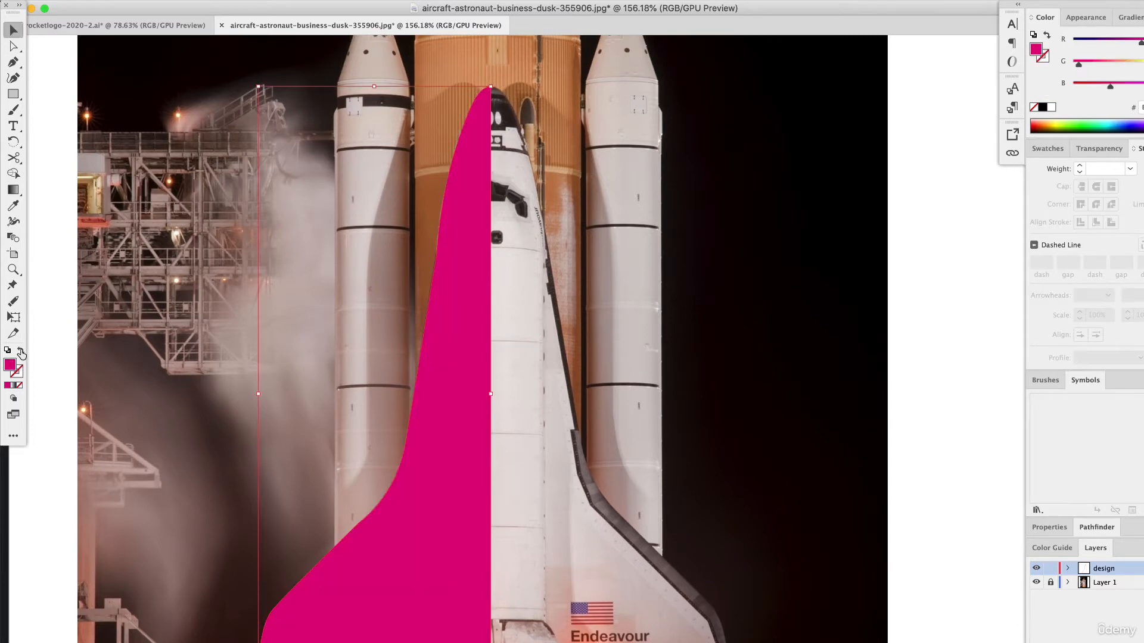
click(933, 321)
scroll(511, 482, down, 3)
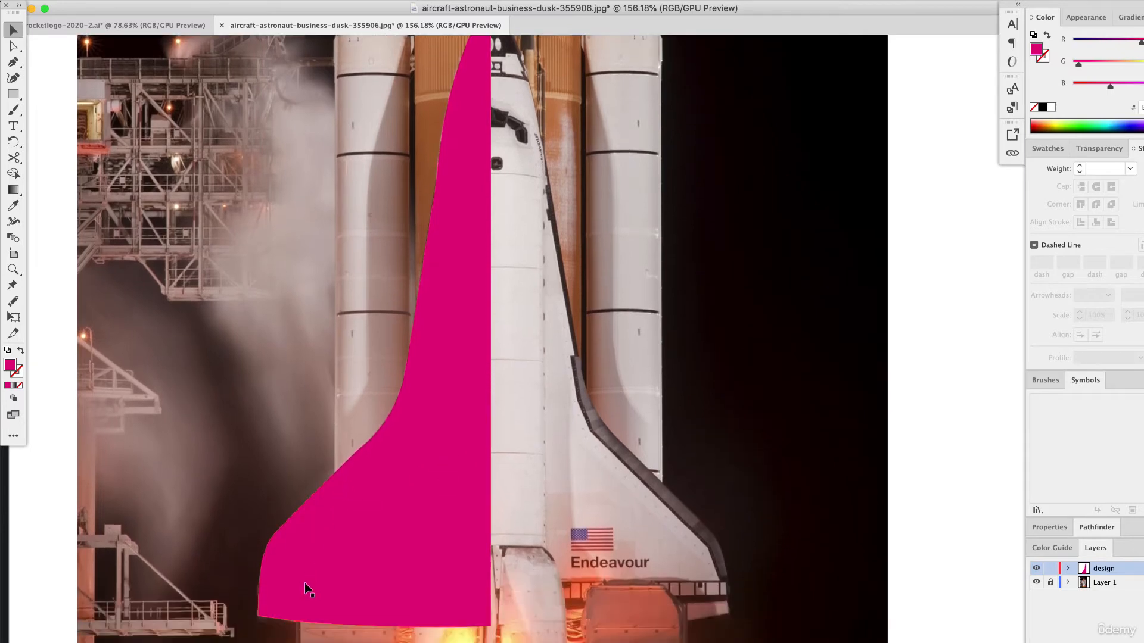
scroll(406, 453, up, 3)
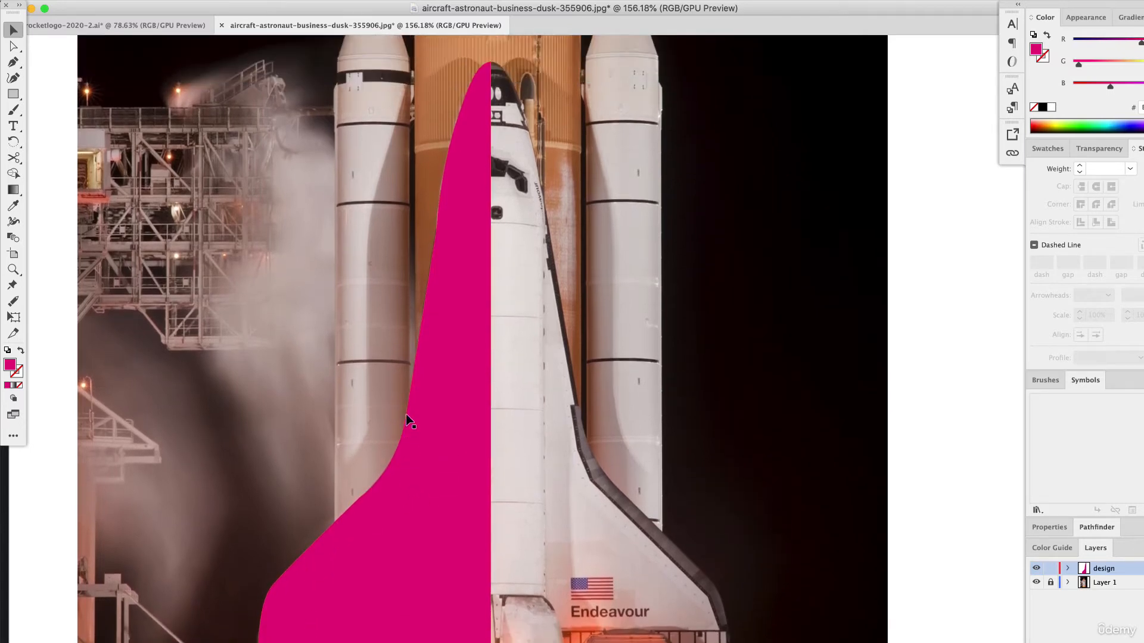
Adjust the anchor point on the half shuttle's left edge beside the cockpit with Direct Selection to smooth the contour.
click(472, 238)
alt+scroll(474, 239, up, 3)
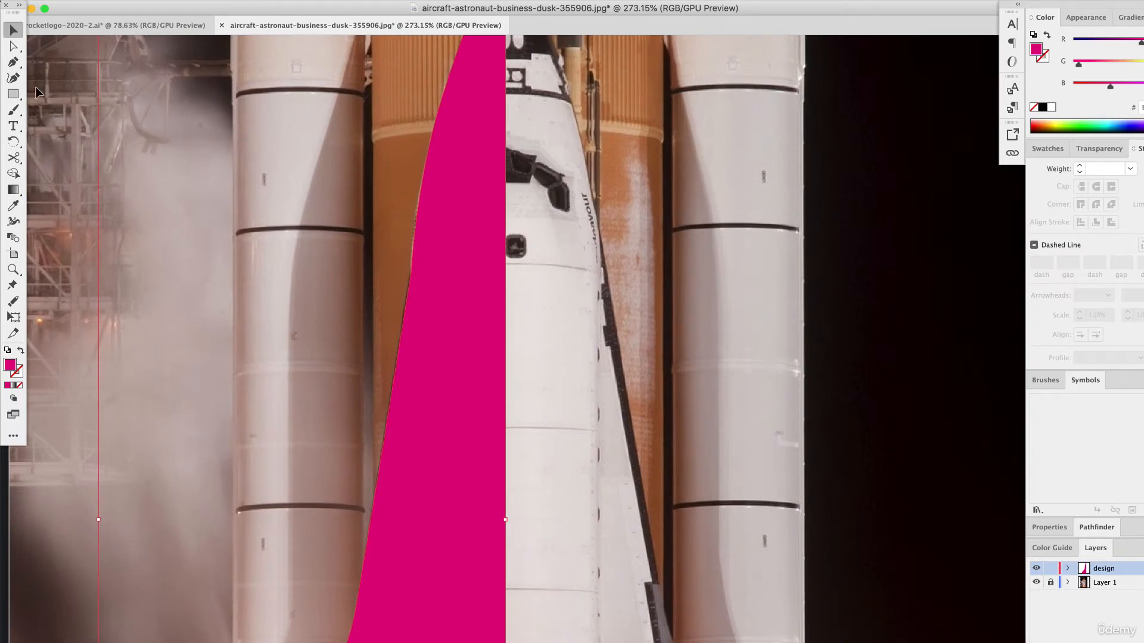
click(13, 46)
drag(409, 278, 406, 285)
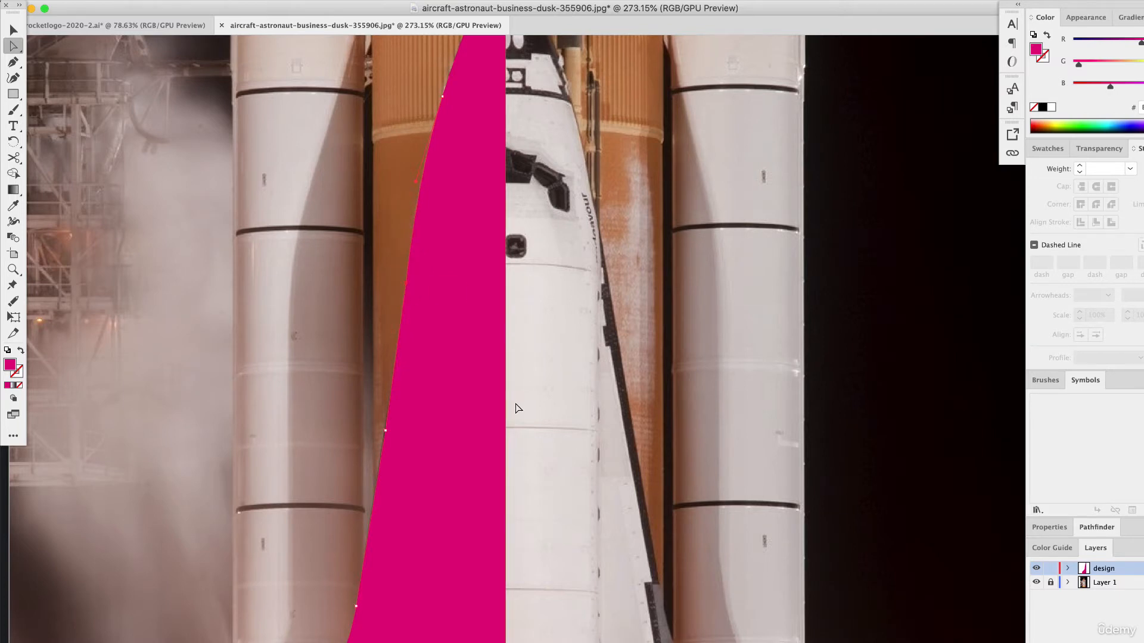
Check whether Smart Guides are enabled.
click(310, 7)
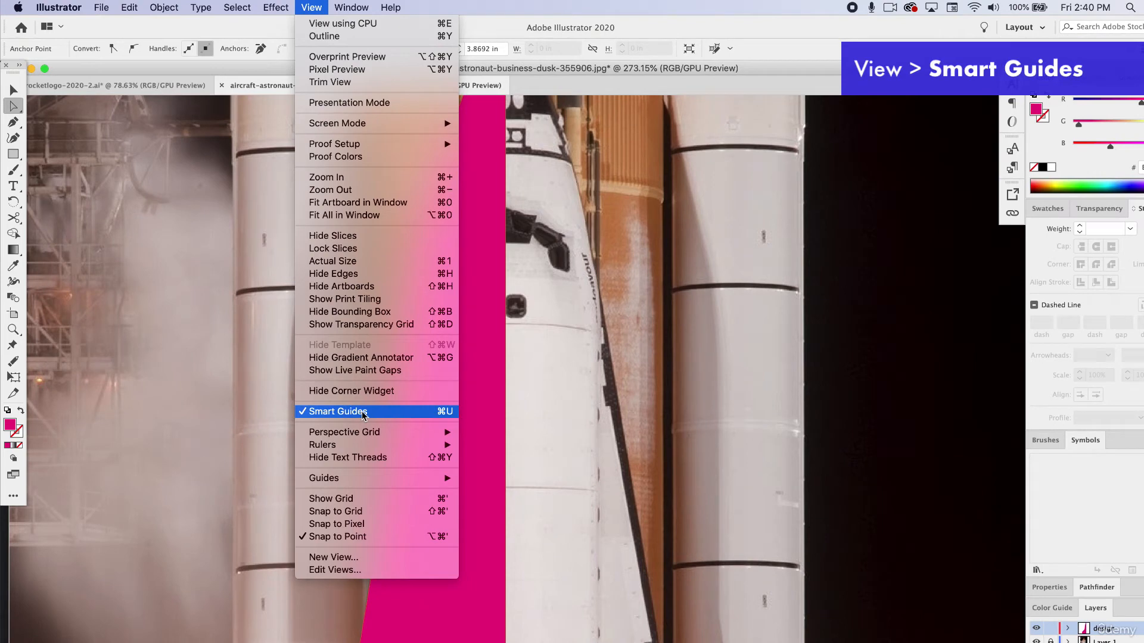
click(363, 412)
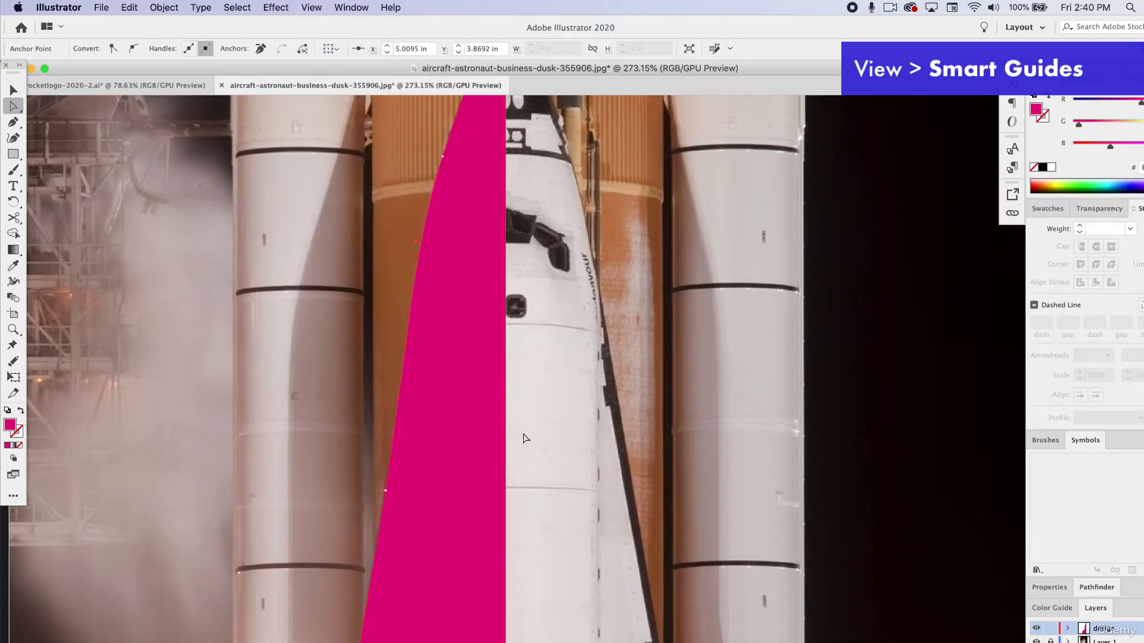
Swap the half shuttle's fill and stroke back to a pink outline without fill and deselect it.
scroll(518, 511, down, 5)
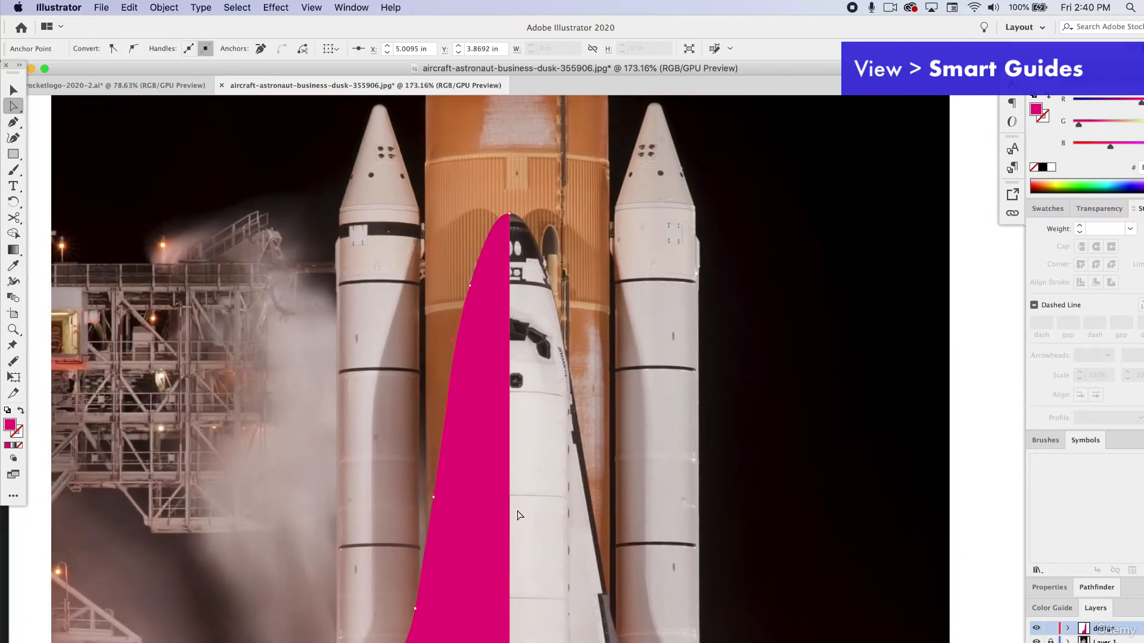
key(v)
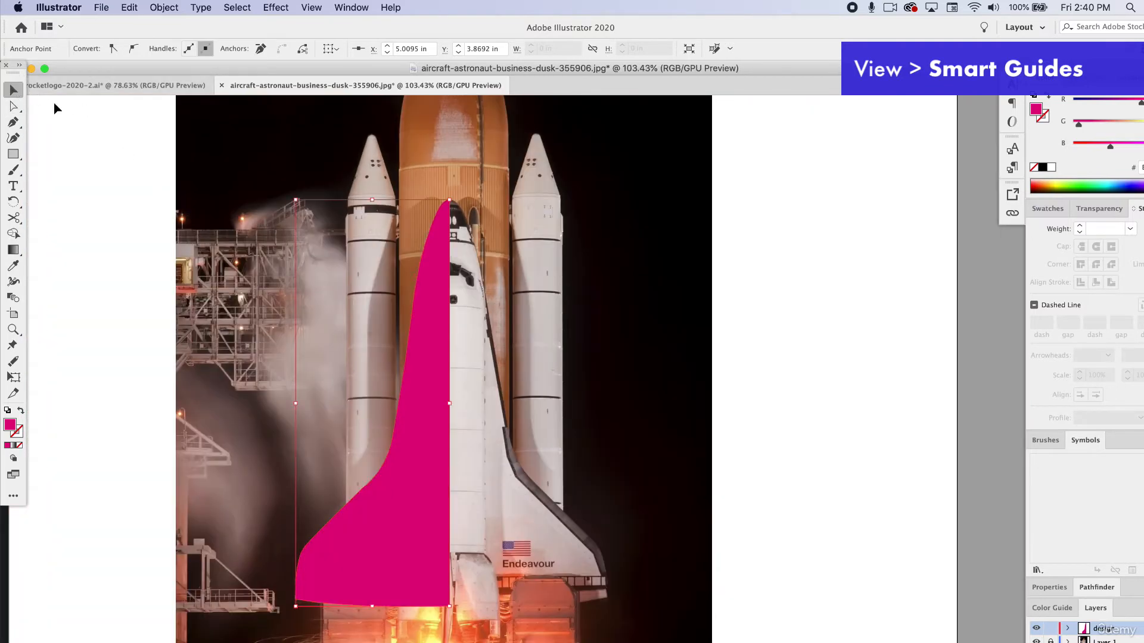
click(21, 412)
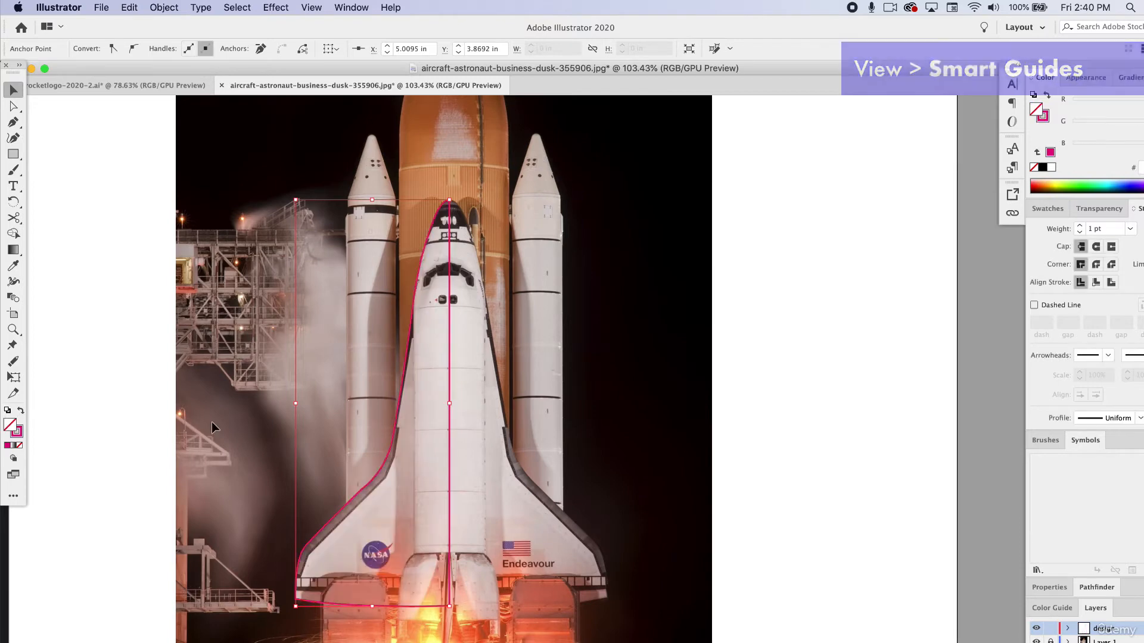
click(771, 463)
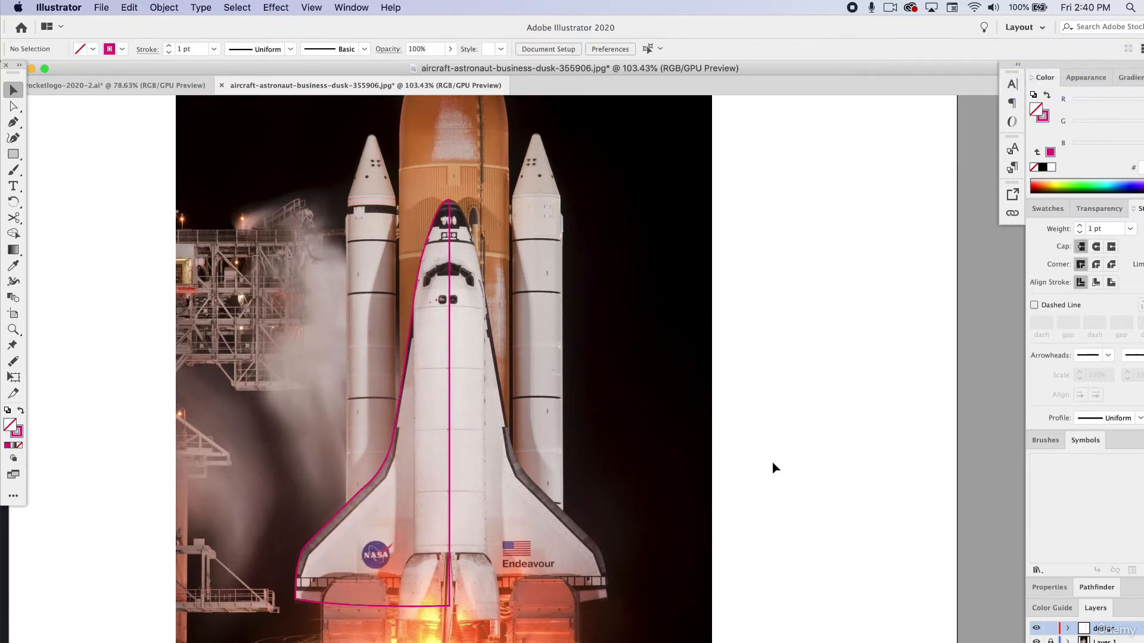
Copy the half-shuttle path and paste the duplicate in place.
click(450, 372)
click(152, 5)
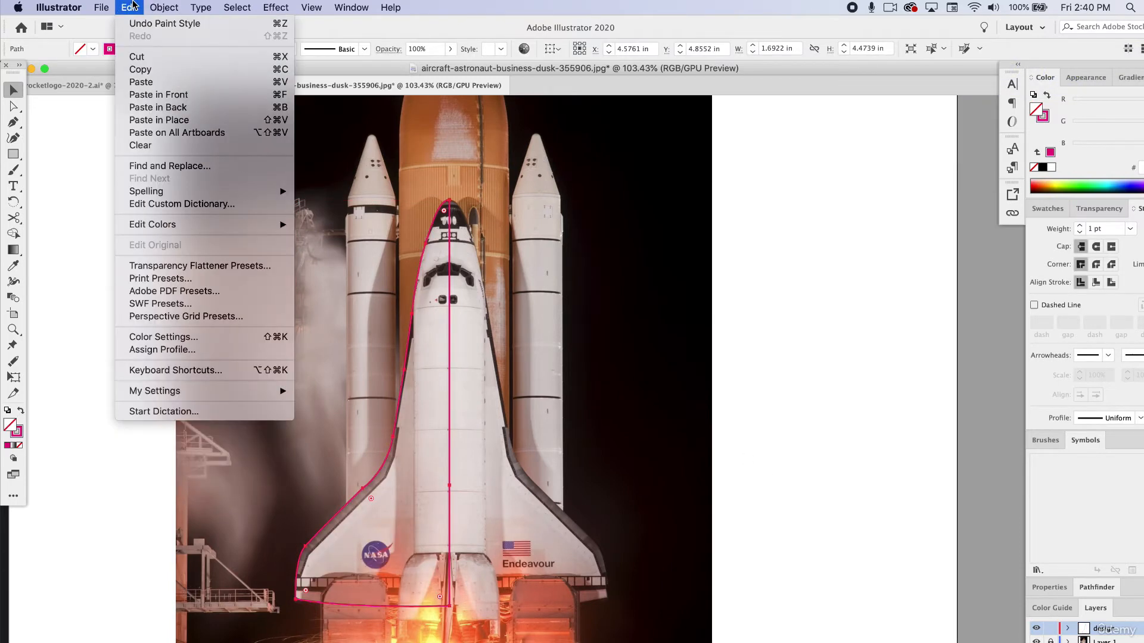
key(super+c)
click(111, 6)
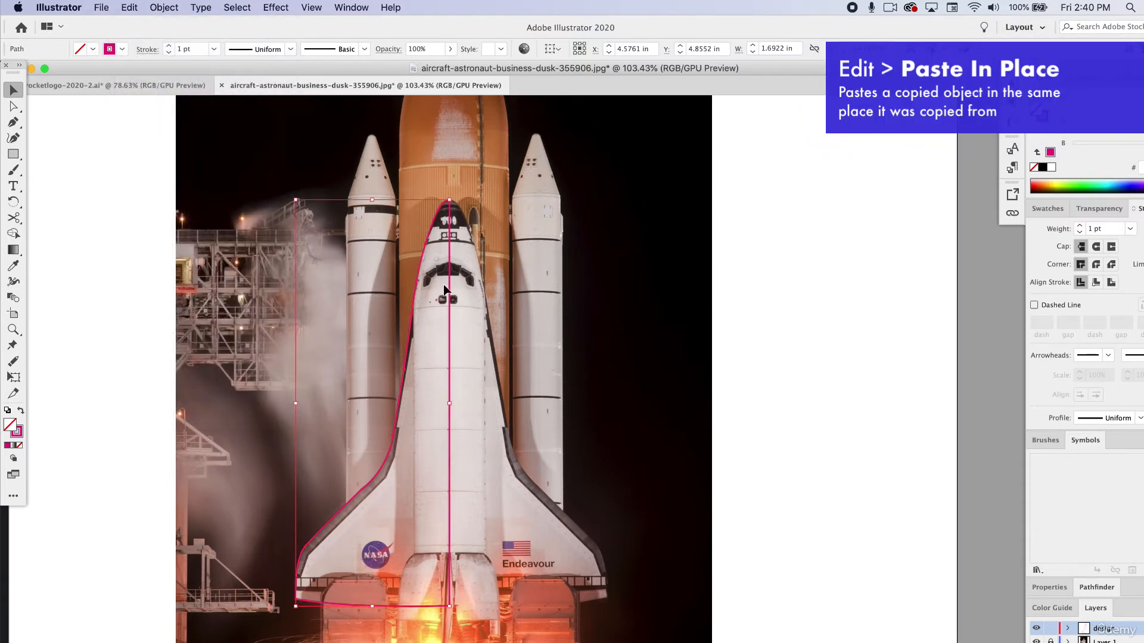
Reflect the duplicated half across the vertical axis and move it over the shuttle's right side to meet the centre line.
click(159, 4)
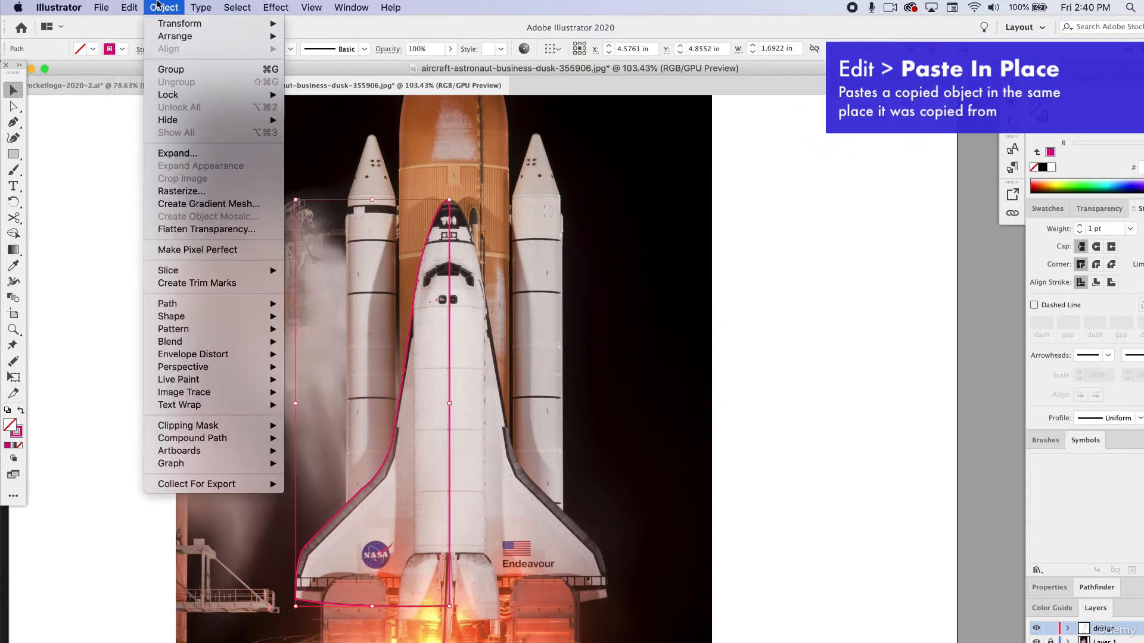
mouse_move(169, 27)
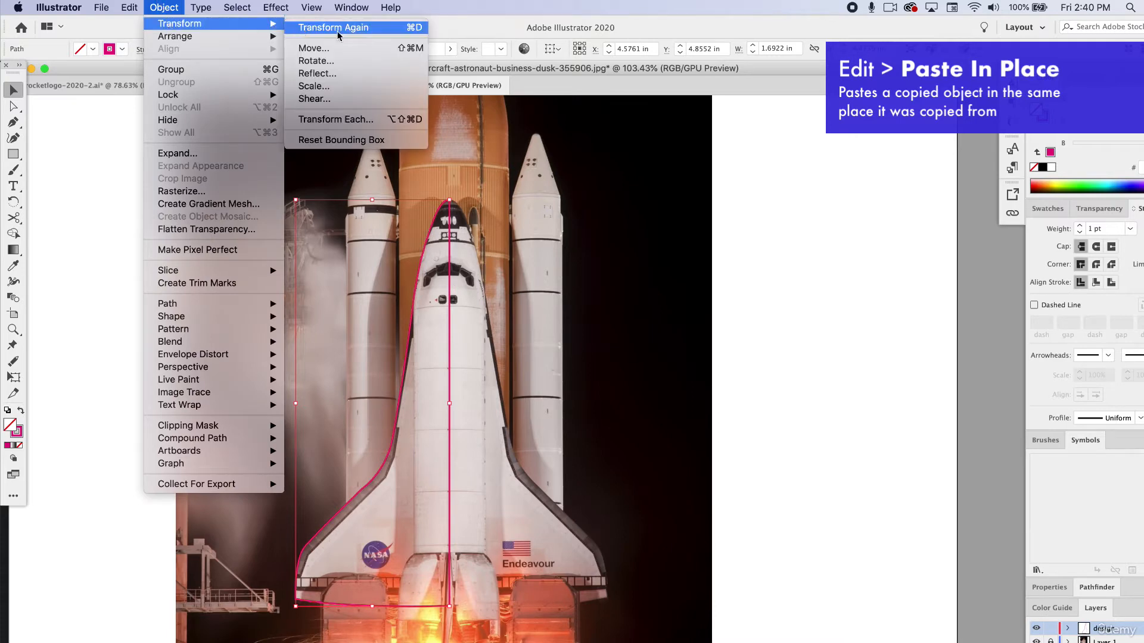
click(349, 73)
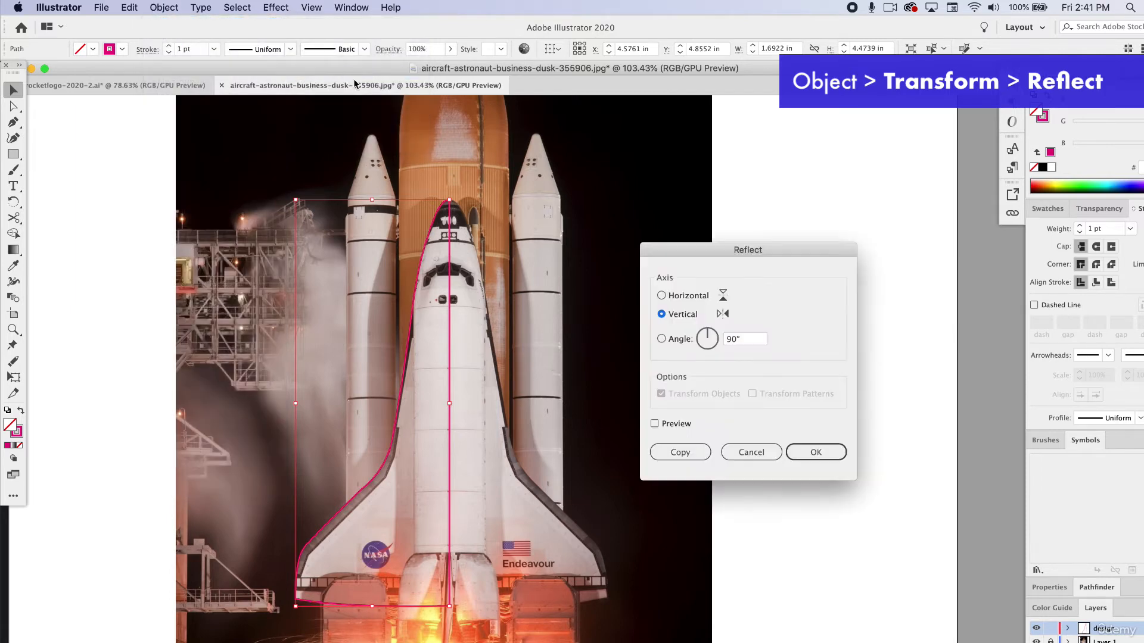
click(654, 424)
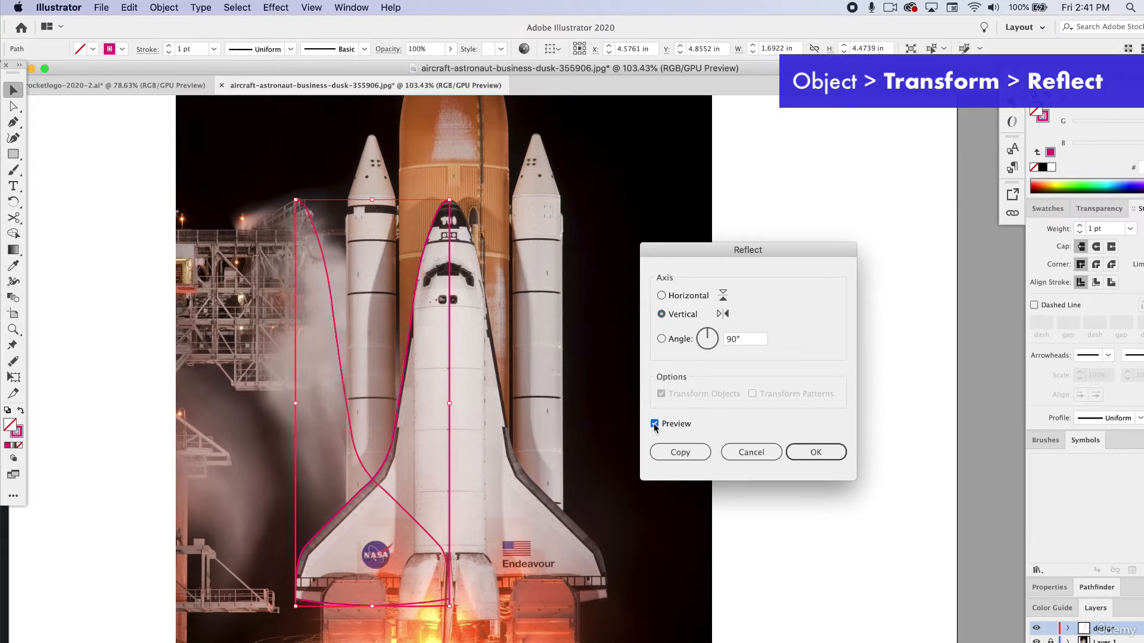
click(815, 454)
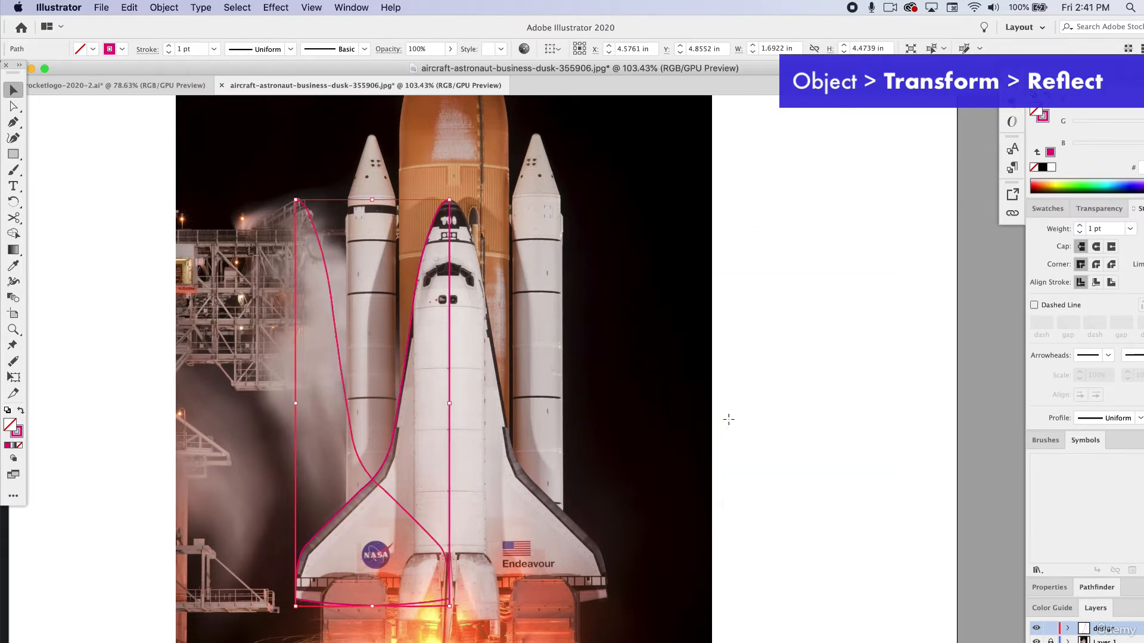
drag(332, 303, 484, 301)
Select both halves of the shuttle outline, align them along their top edges and deselect them.
scroll(491, 299, up, 5)
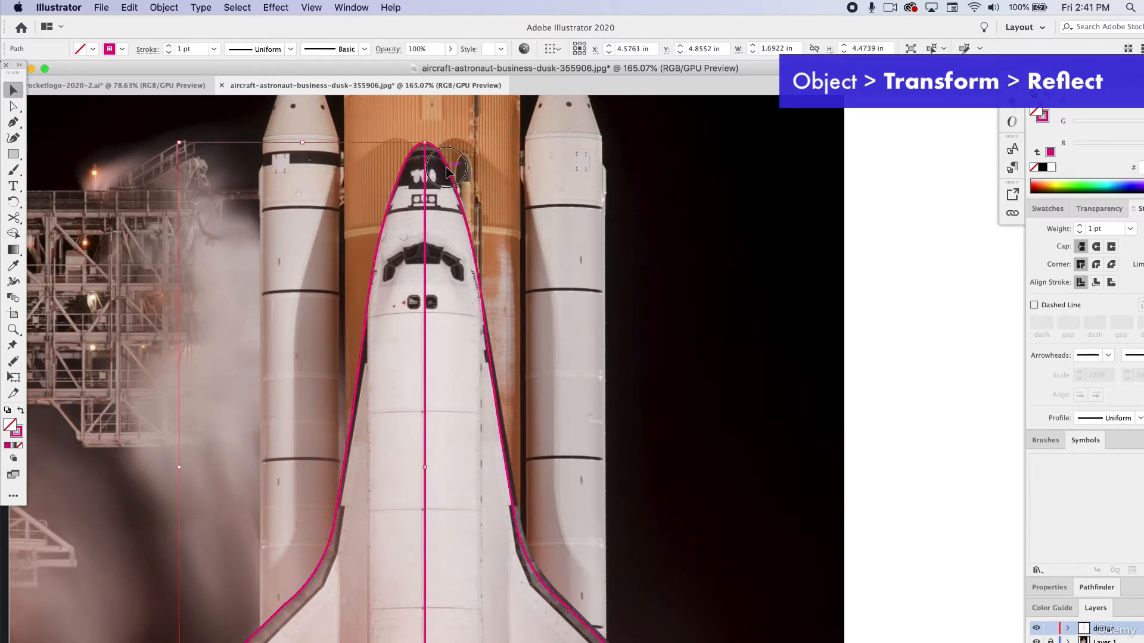
shift+click(444, 174)
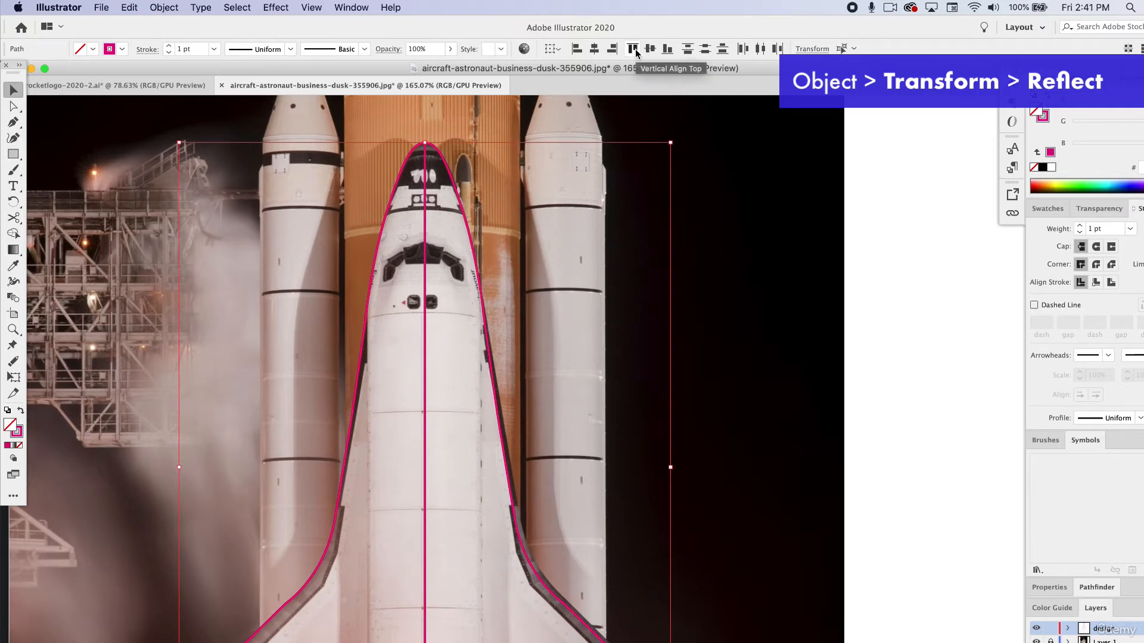
click(897, 224)
With the Pen tool, trace the upper and outer edges of the left cockpit windows, starting on the shuttle's centre line.
scroll(531, 476, down, 3)
scroll(531, 477, left, 1)
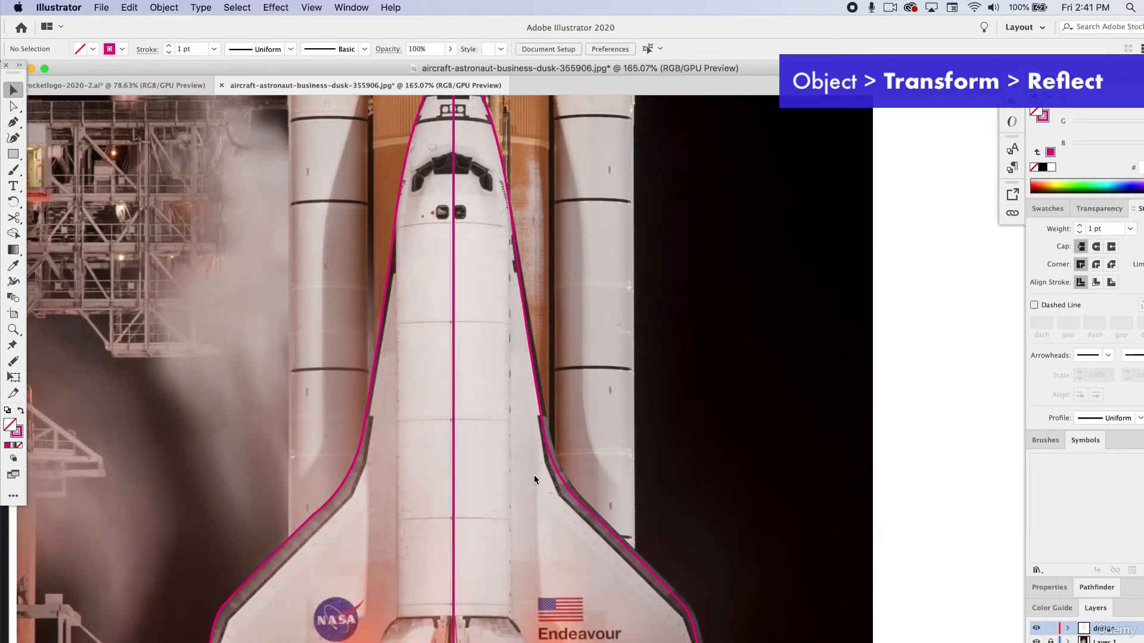
scroll(463, 273, up, 3)
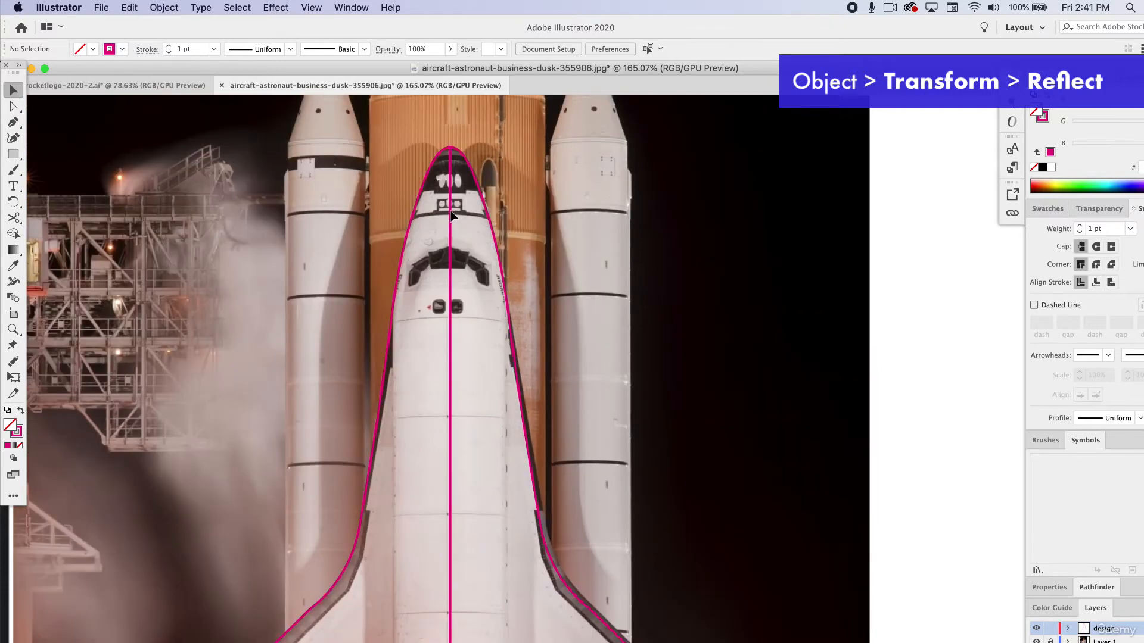
scroll(472, 224, up, 4)
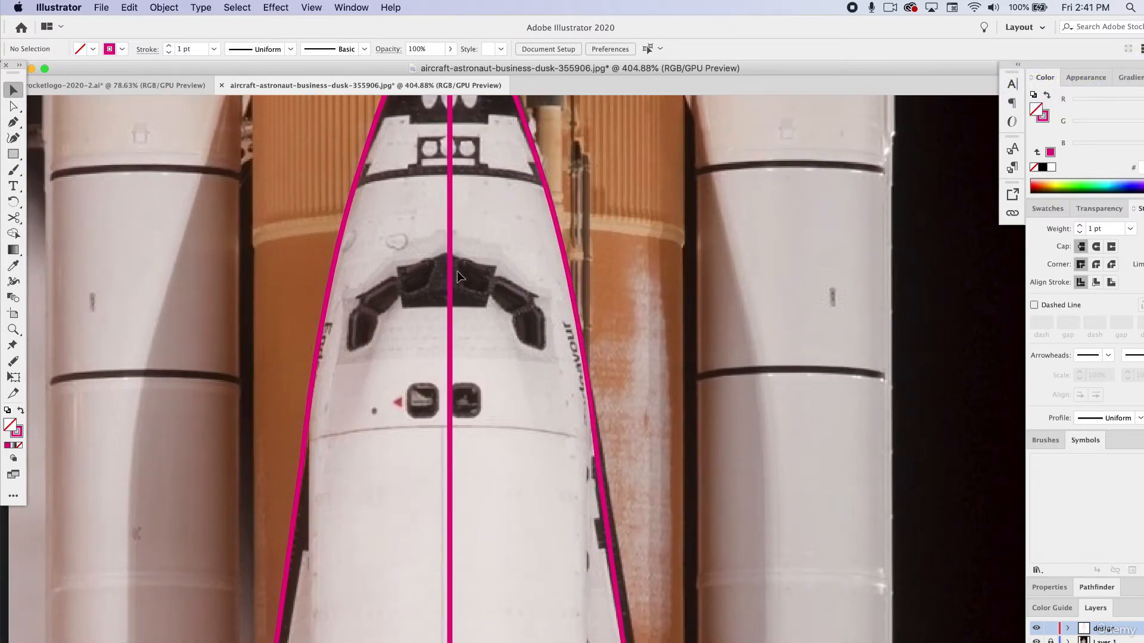
key(p)
click(448, 254)
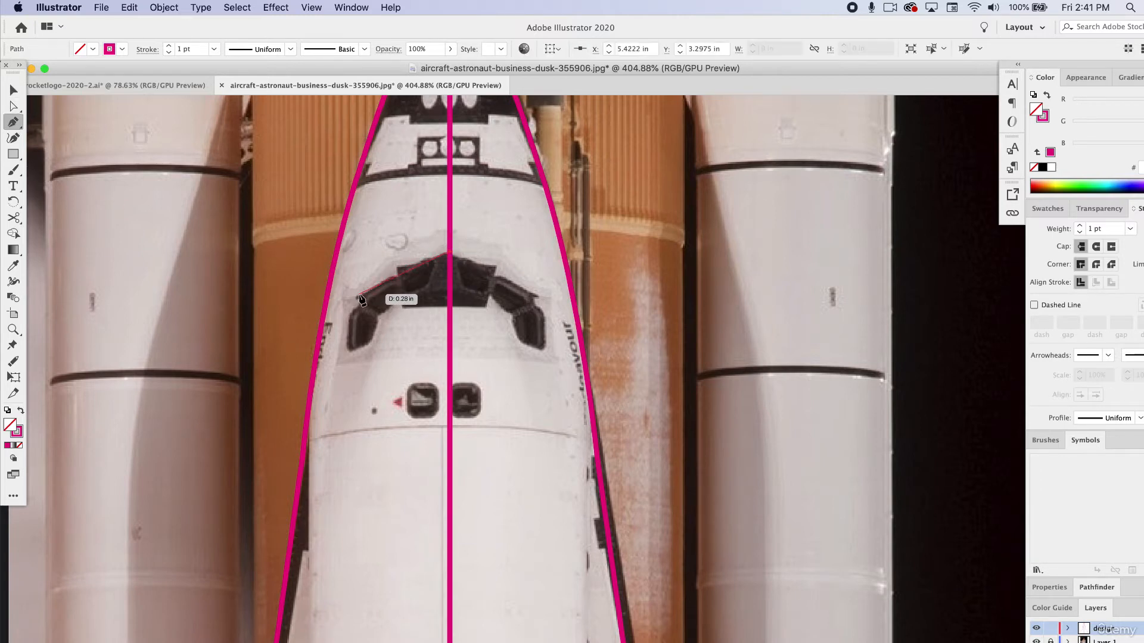
drag(359, 294, 327, 327)
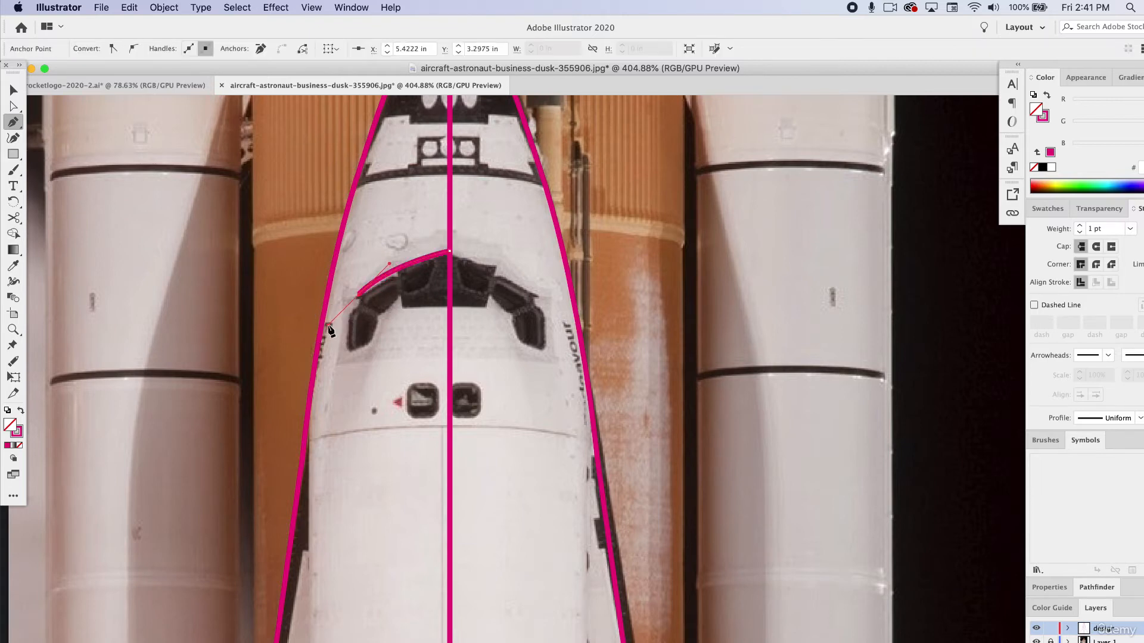
scroll(416, 311, up, 2)
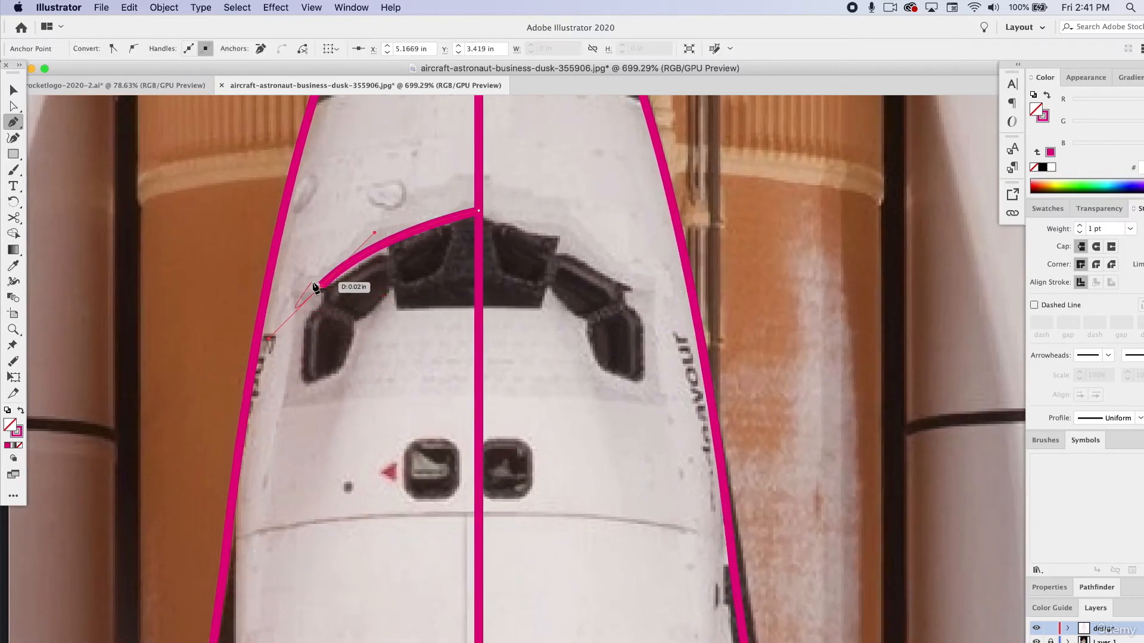
drag(322, 288, 302, 319)
click(304, 387)
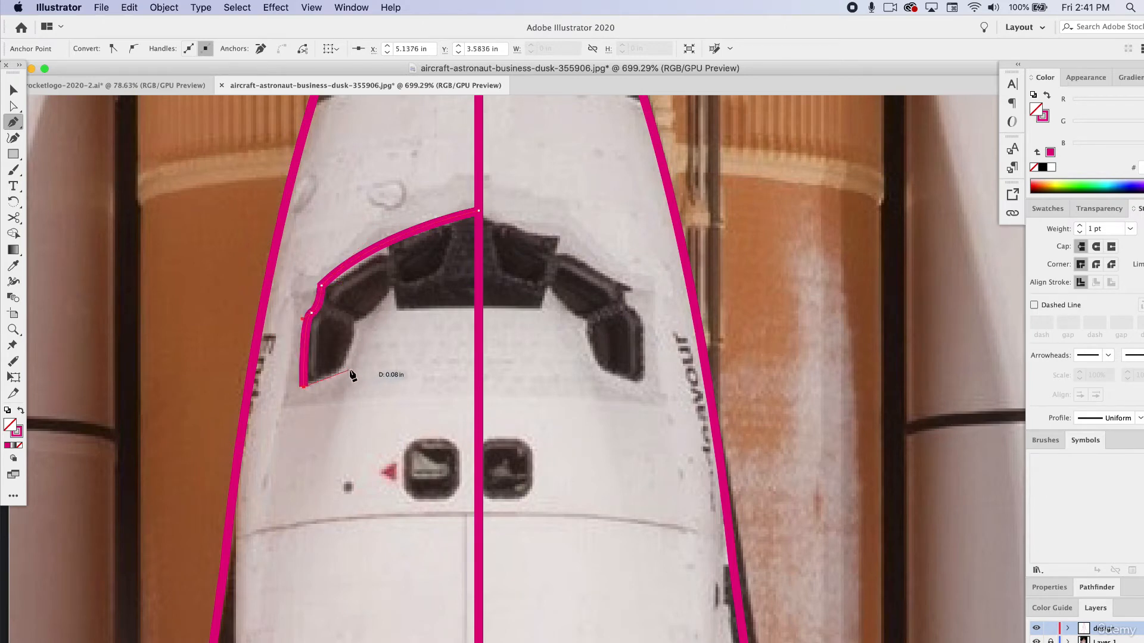
Trace the windows' inner edge, extend the path diagonally down to the centre line and close it at the starting anchor.
drag(344, 384, 398, 344)
click(396, 339)
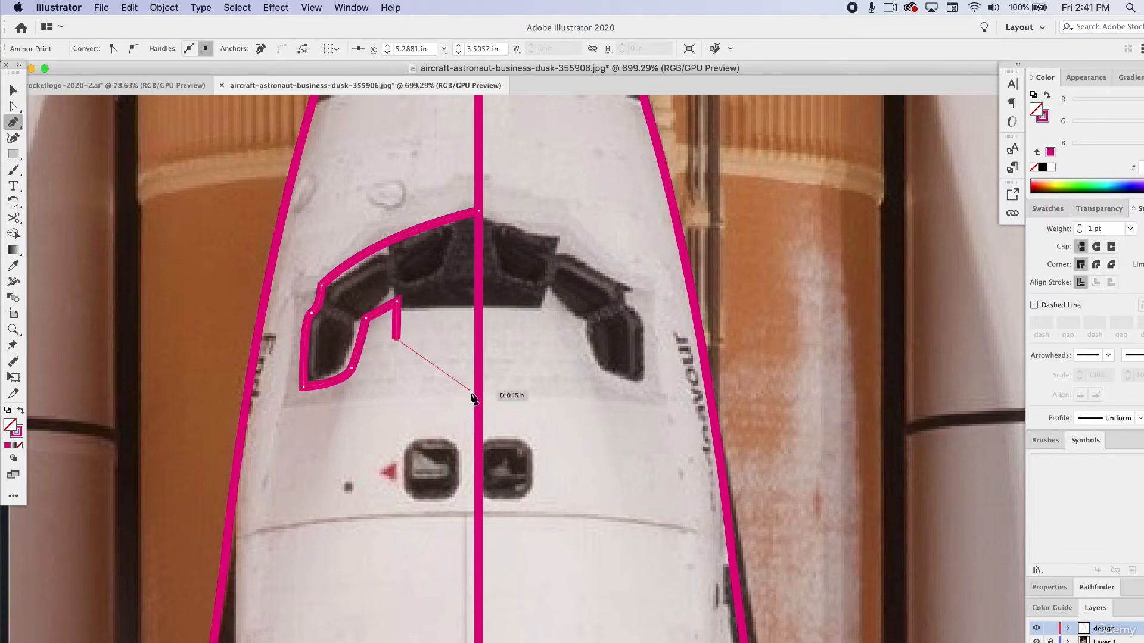
click(477, 411)
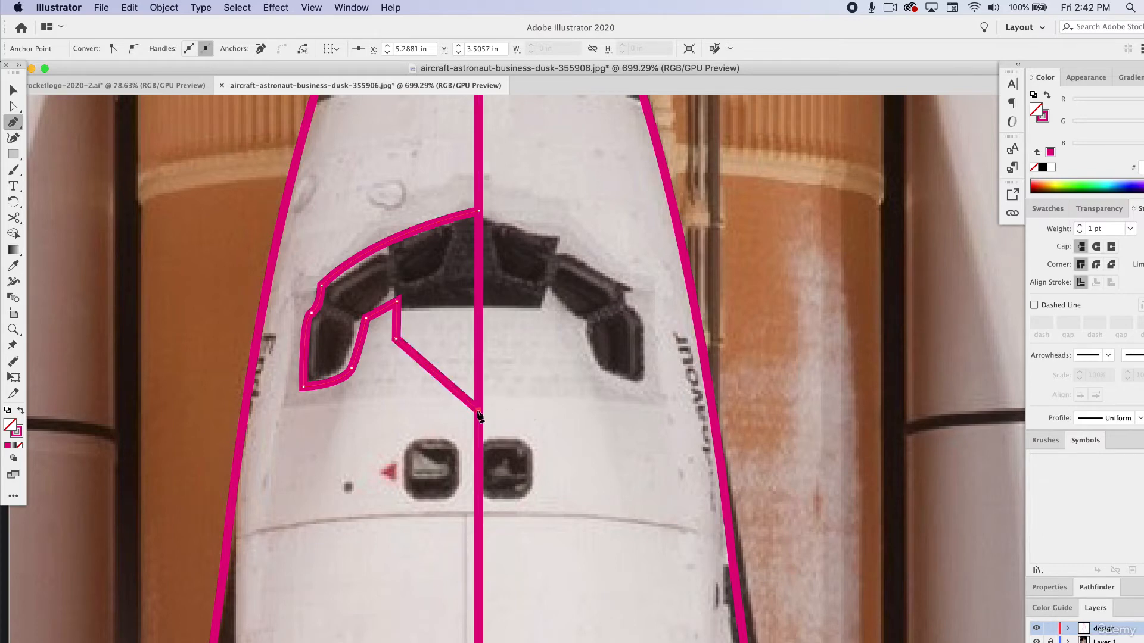
click(478, 213)
Swap the half-window shape's fill and stroke to preview it in solid pink, and deselect it.
click(14, 90)
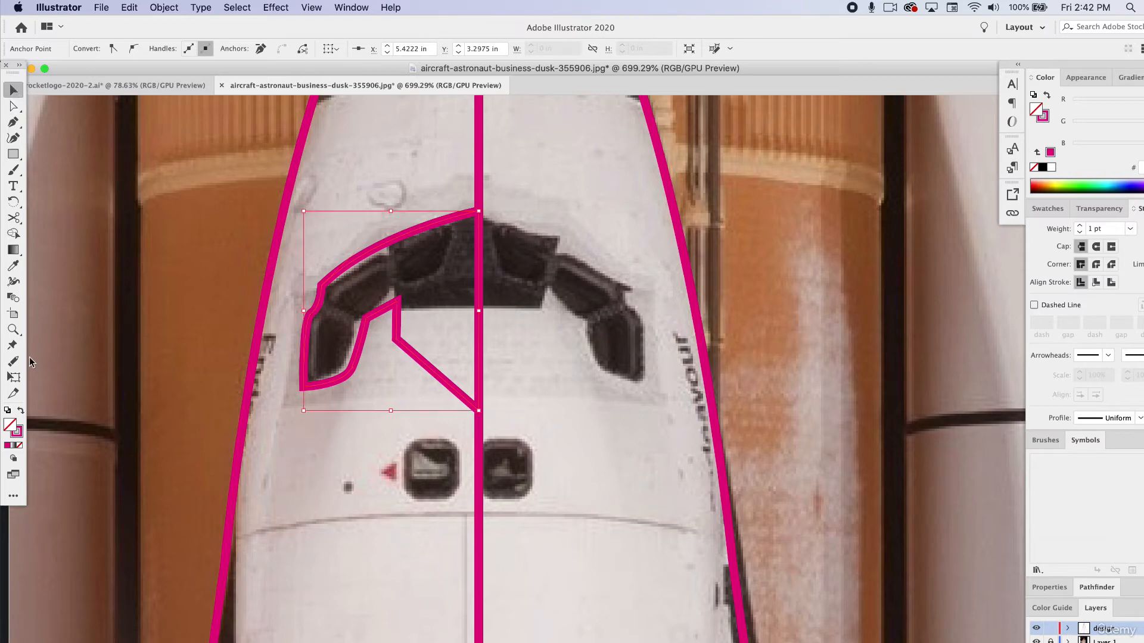
click(20, 410)
click(301, 255)
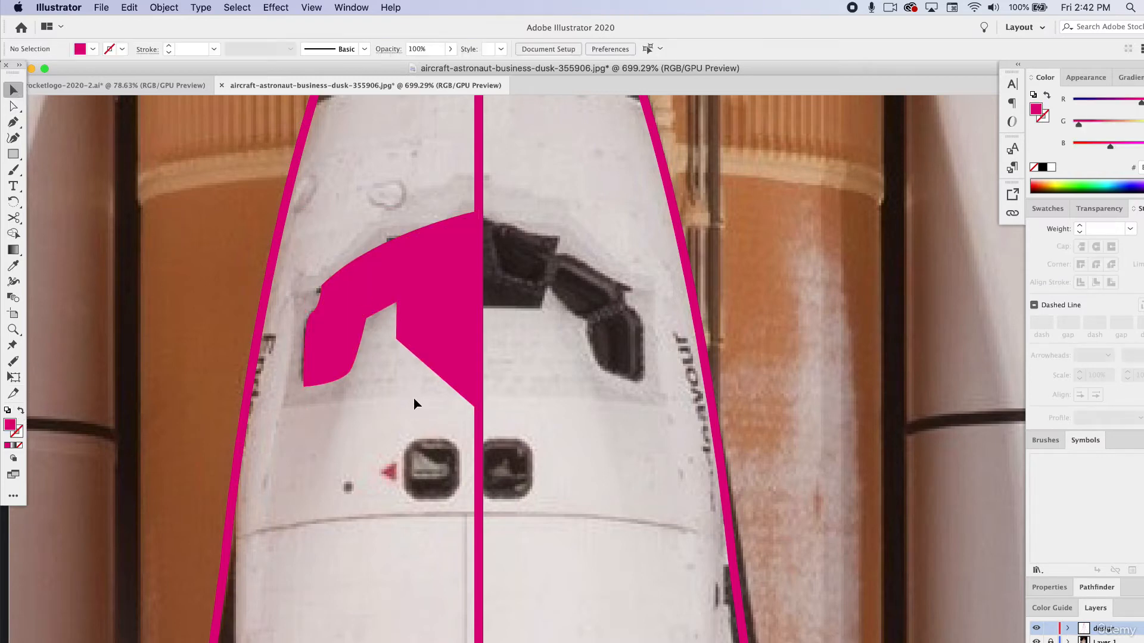
Reselect the half-window shape, inspect its anchor points and swap it back to a pink outline without fill.
click(424, 306)
key(a)
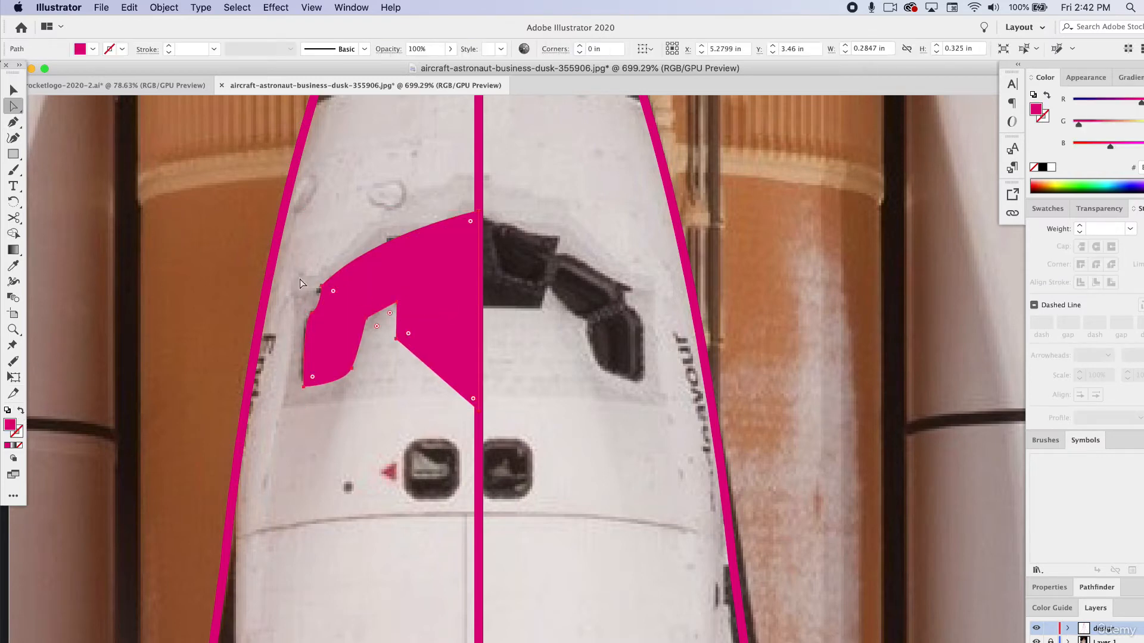
scroll(320, 304, up, 3)
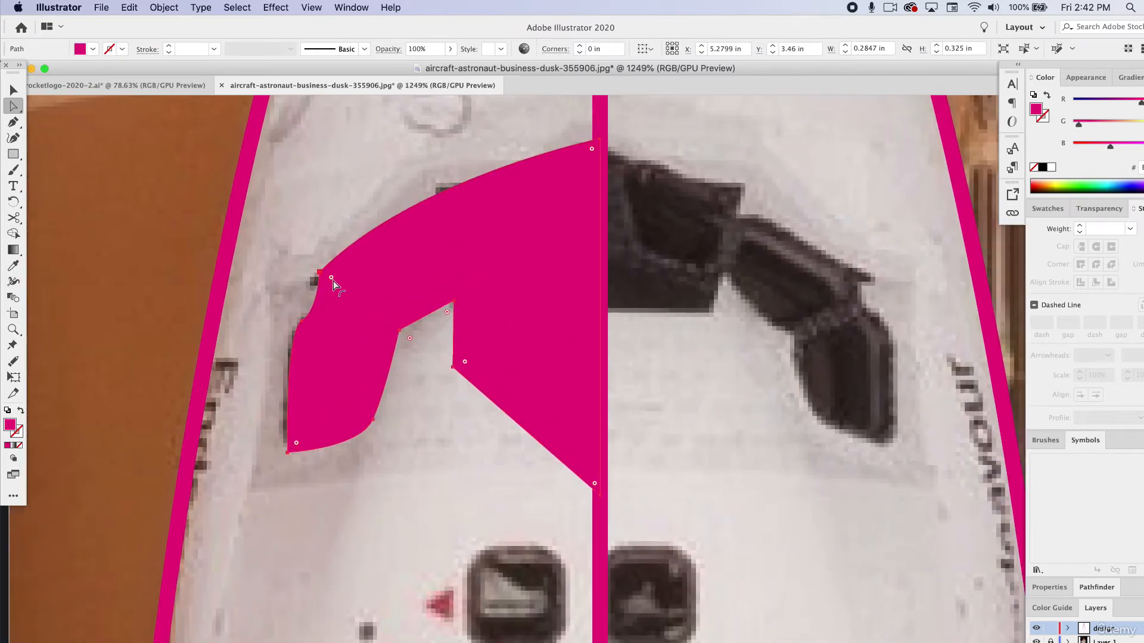
scroll(547, 352, down, 4)
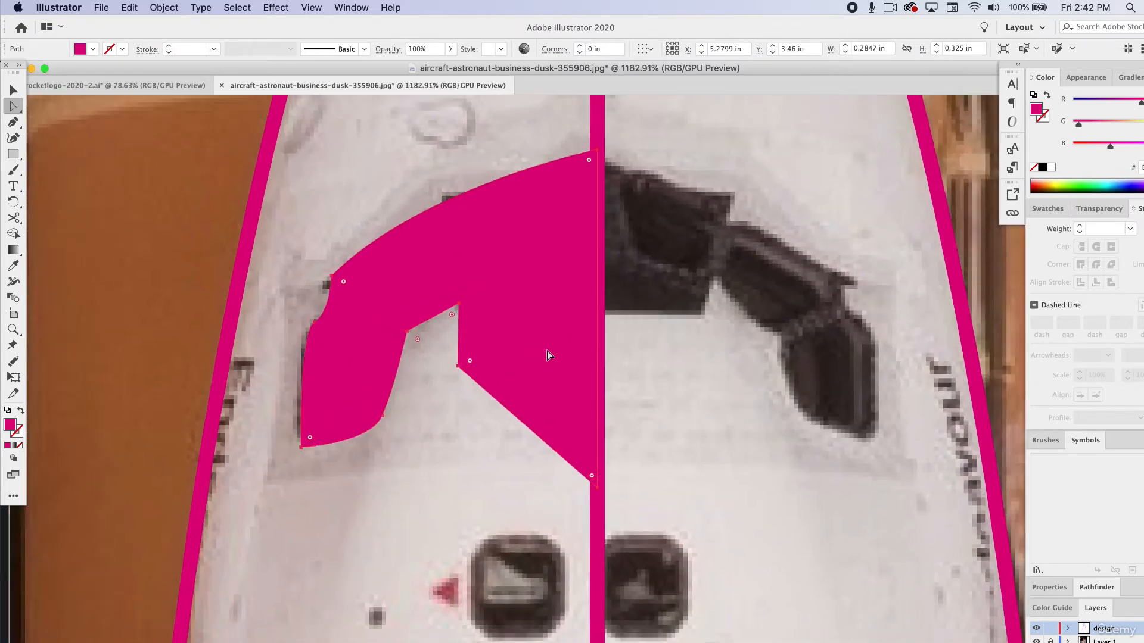
key(v)
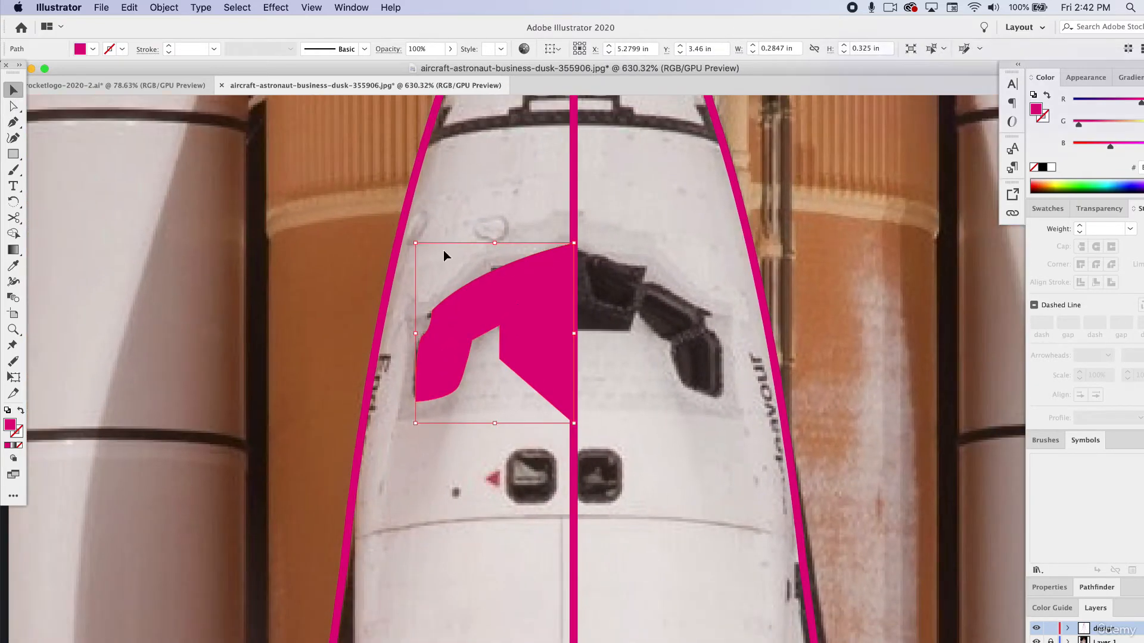
click(23, 411)
Copy the half-window path and paste the duplicate in place.
key(super+c)
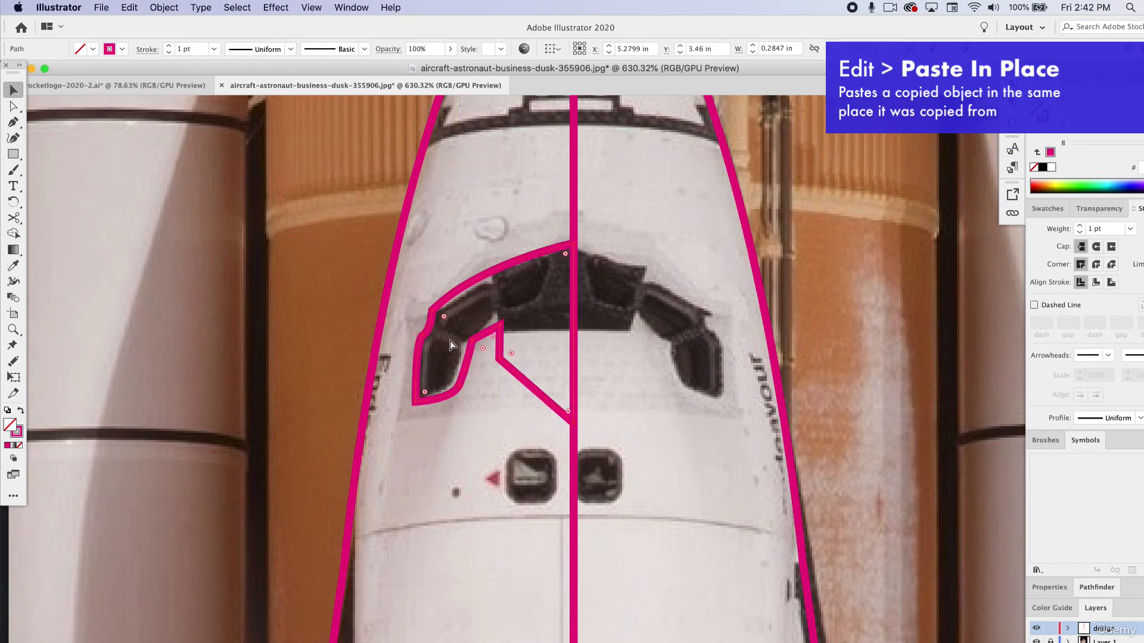
click(129, 7)
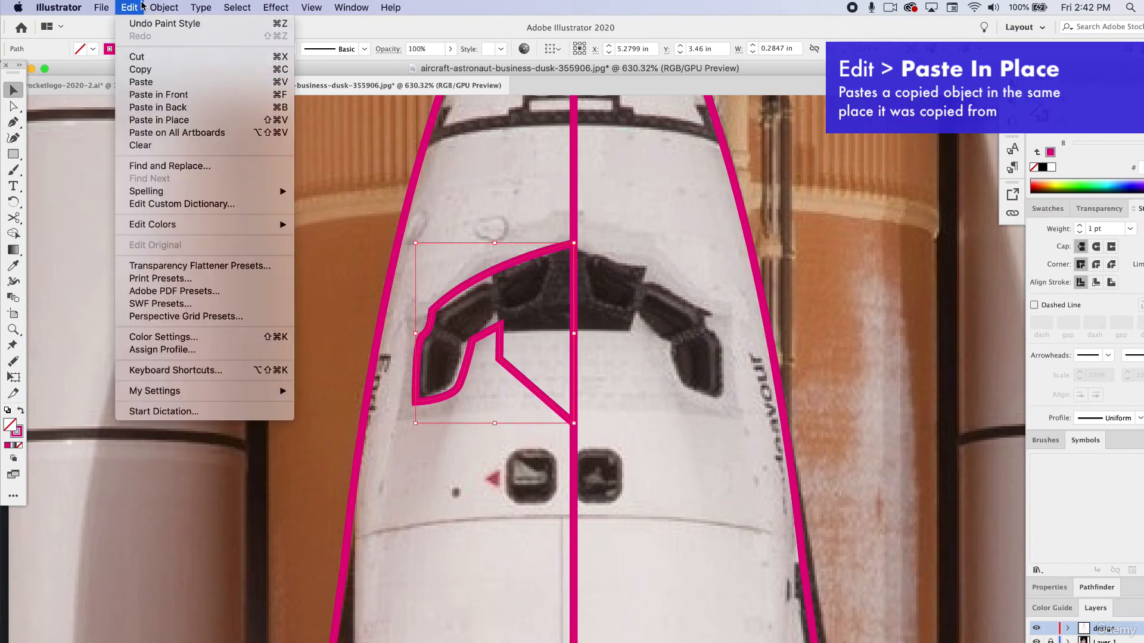
click(186, 124)
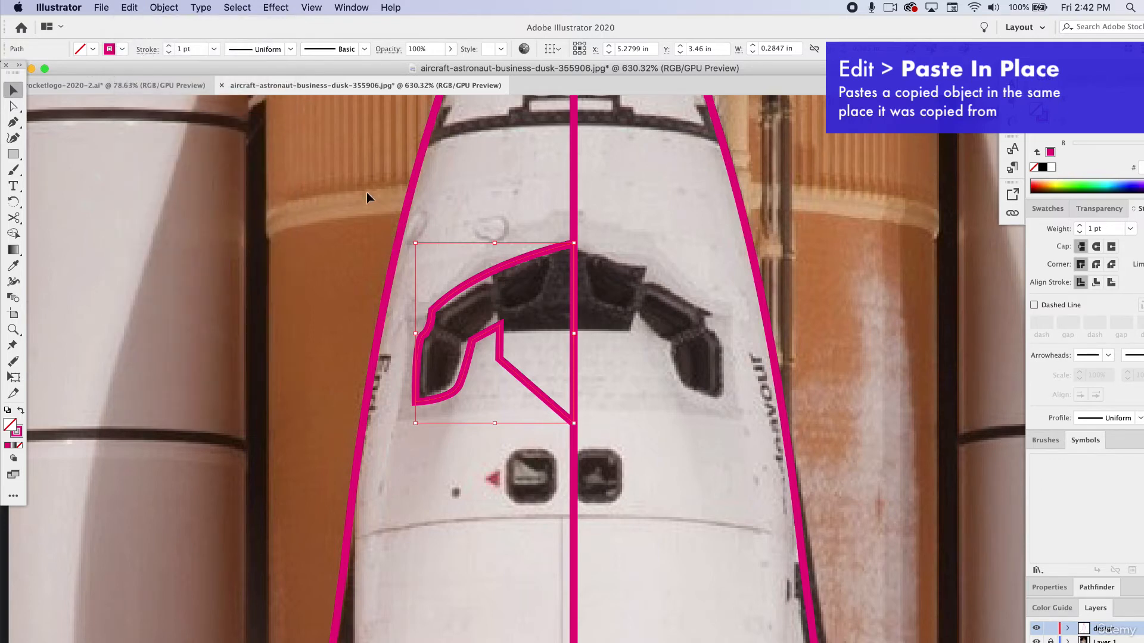
Reflect the duplicated half-window across the vertical axis and move it to the opposite side so both halves meet at the centre line.
click(129, 8)
mouse_move(164, 7)
mouse_move(261, 23)
click(327, 74)
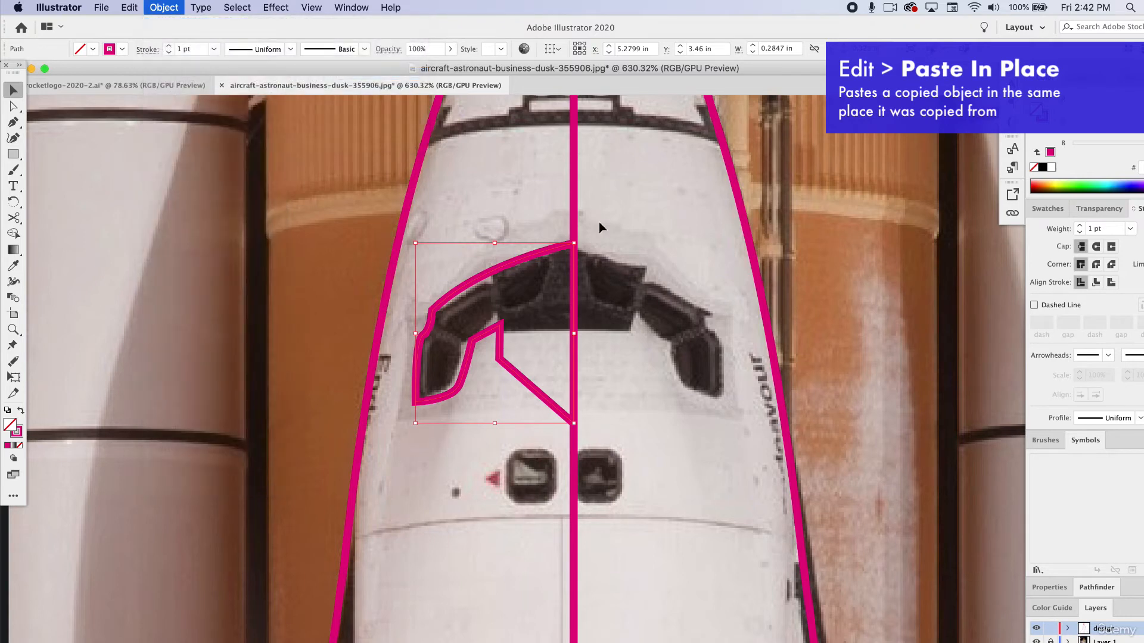
click(808, 451)
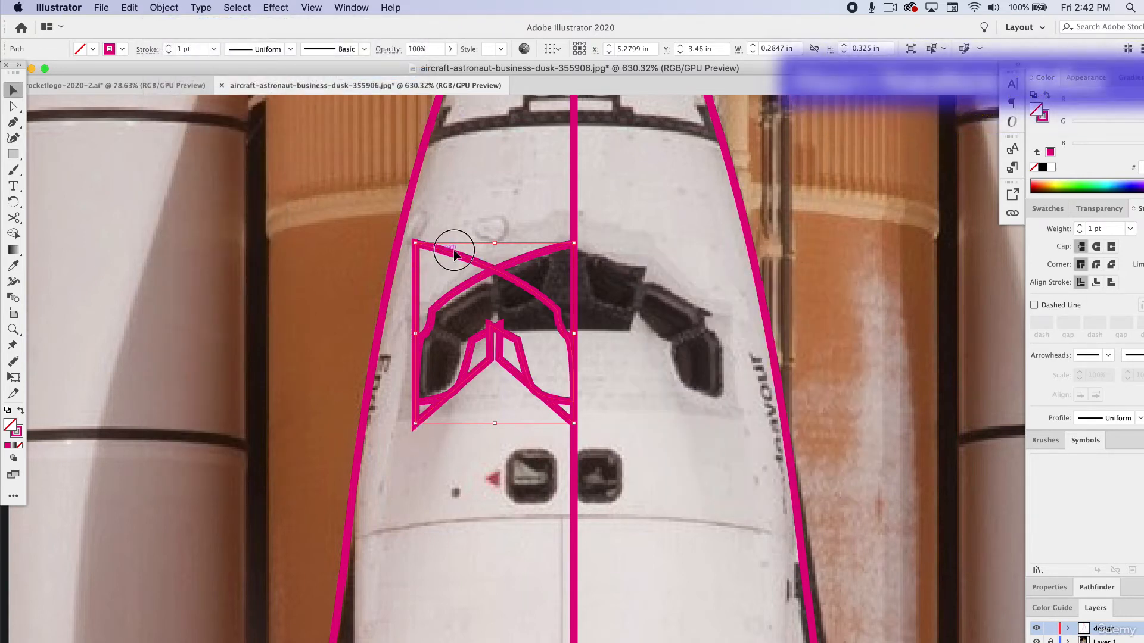
drag(454, 253, 601, 258)
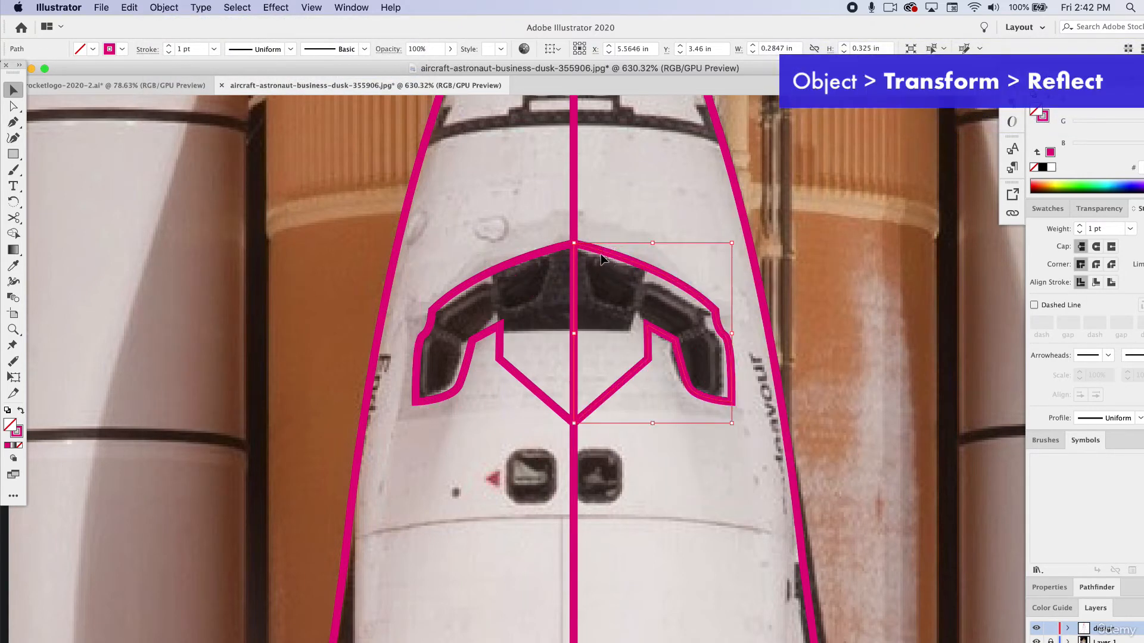
Select both window halves, swap their fill and stroke to solid pink and deselect them.
shift+click(543, 259)
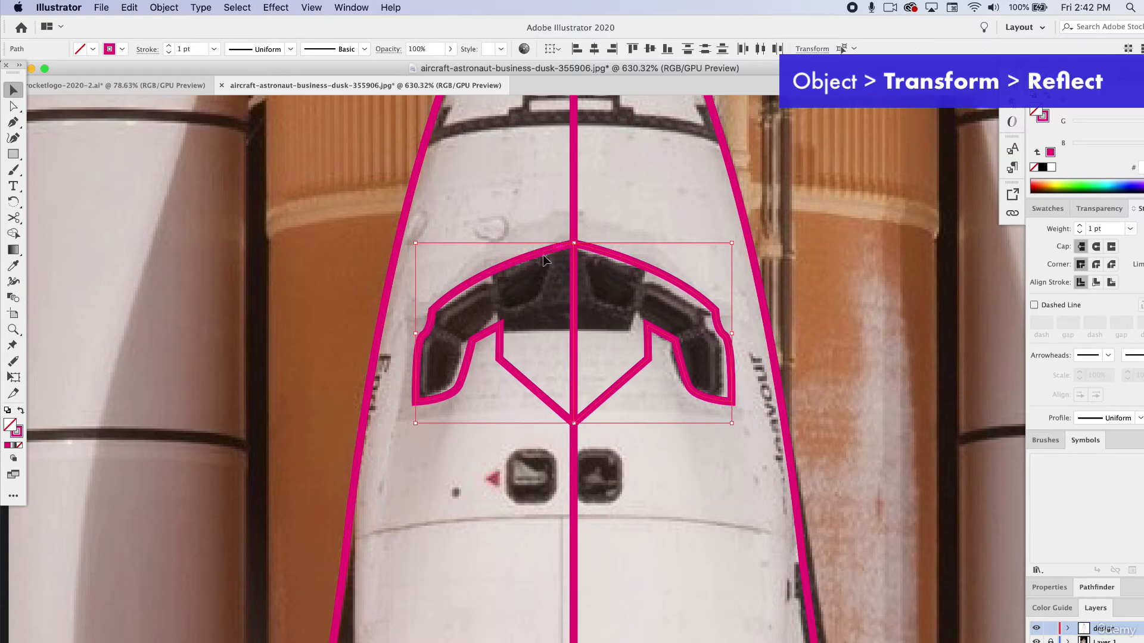
click(19, 412)
click(159, 319)
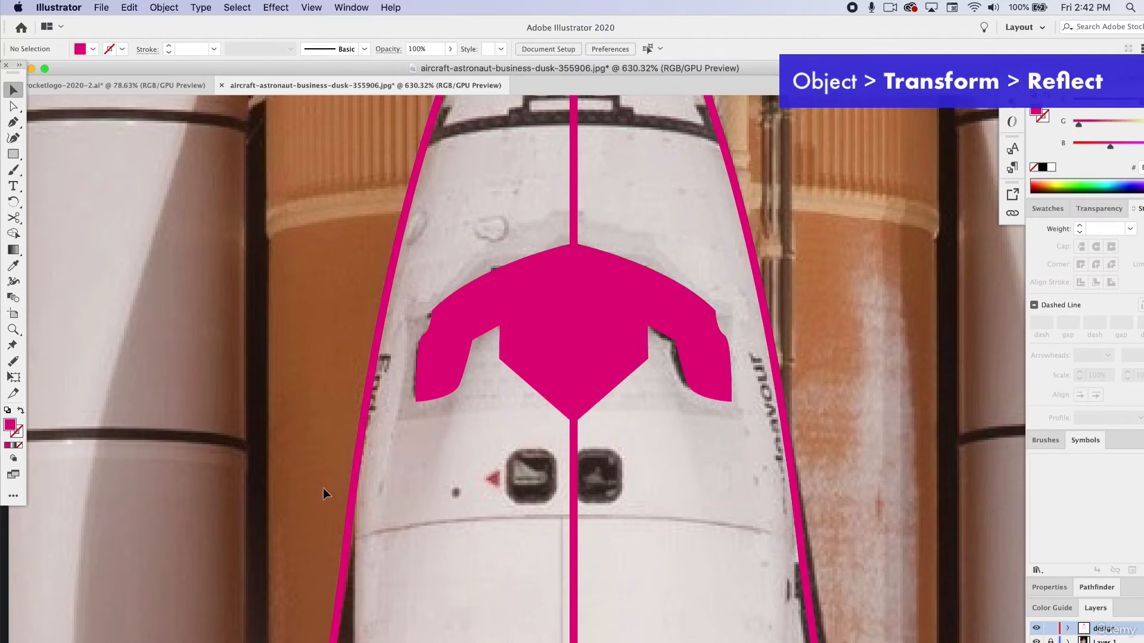
Undo the windows' fill and stroke swap and deselect the two halves.
scroll(336, 485, down, 3)
scroll(336, 485, up, 4)
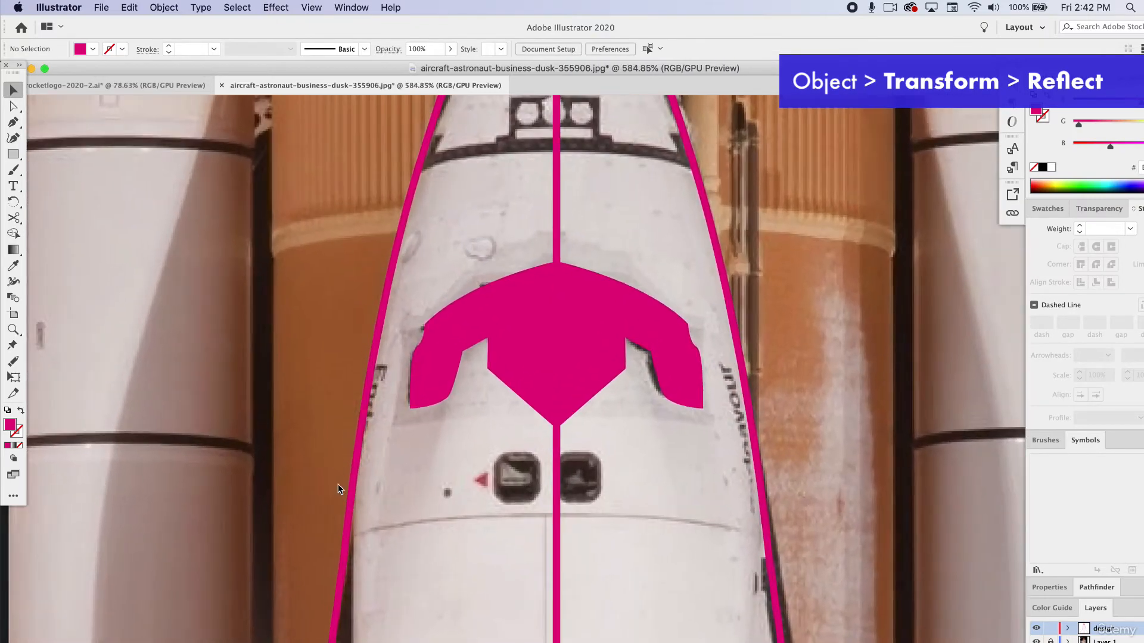
scroll(581, 357, down, 4)
key(super+z)
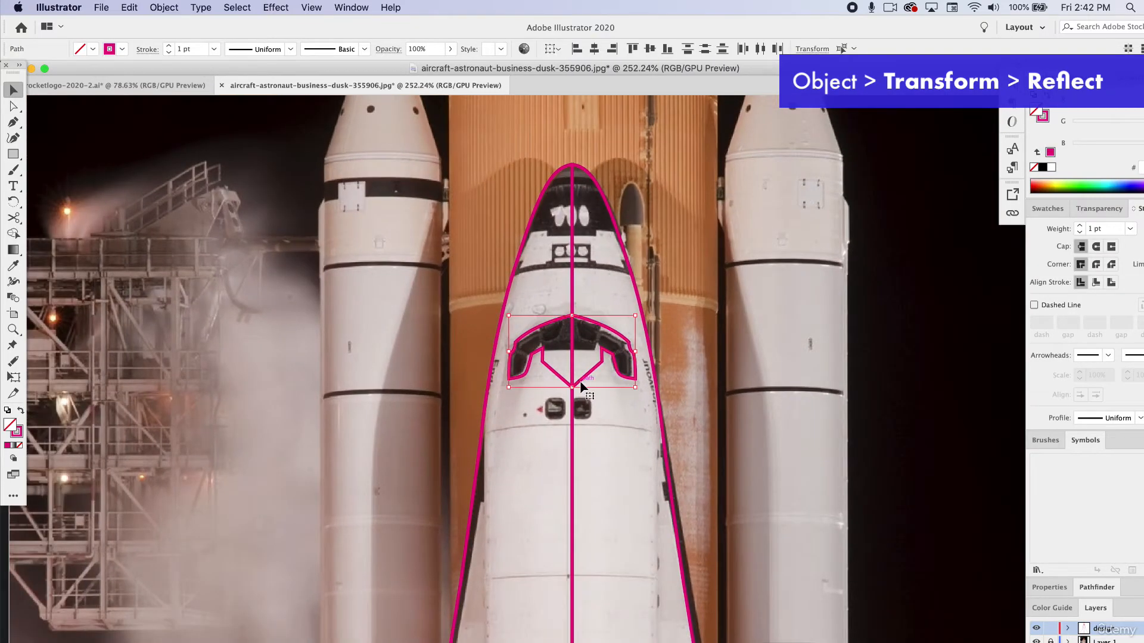
scroll(580, 386, down, 3)
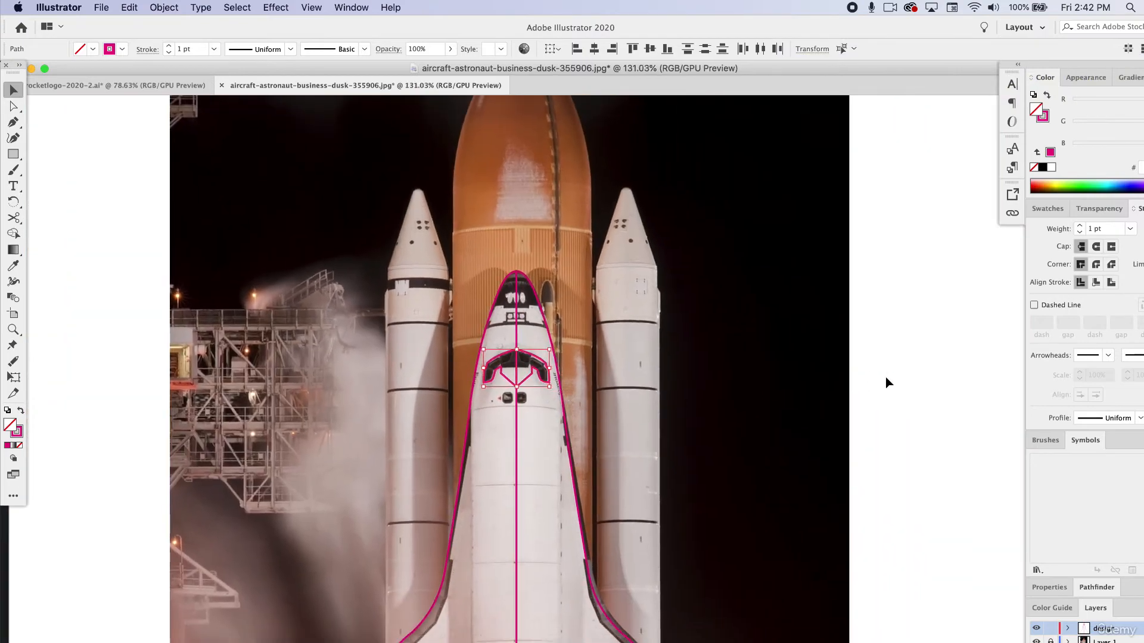
click(887, 382)
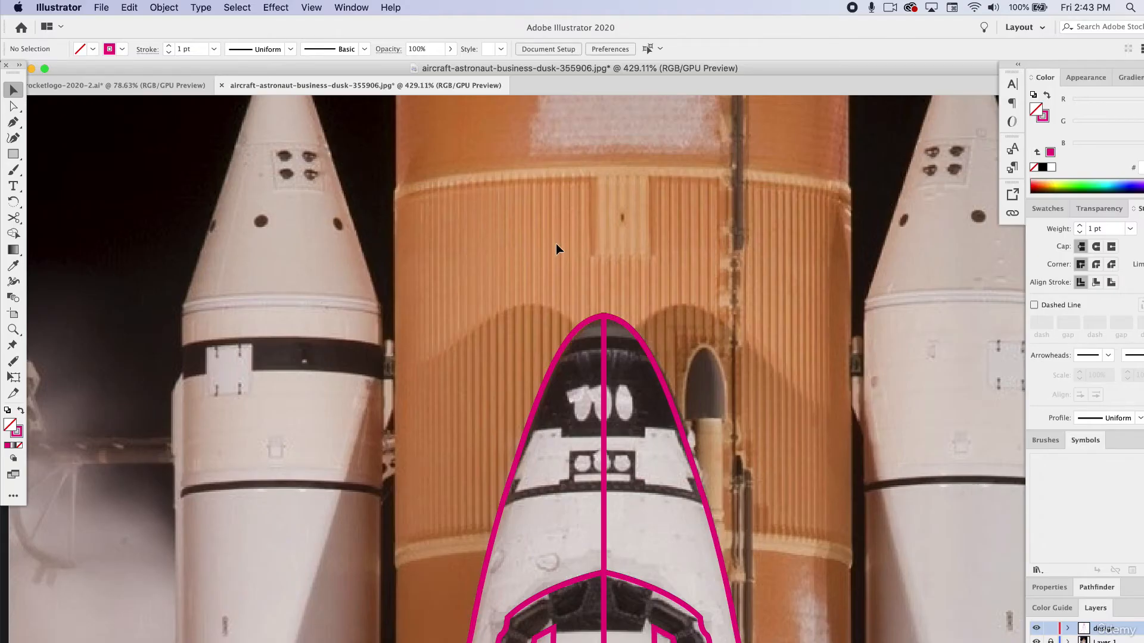
scroll(788, 477, down, 8)
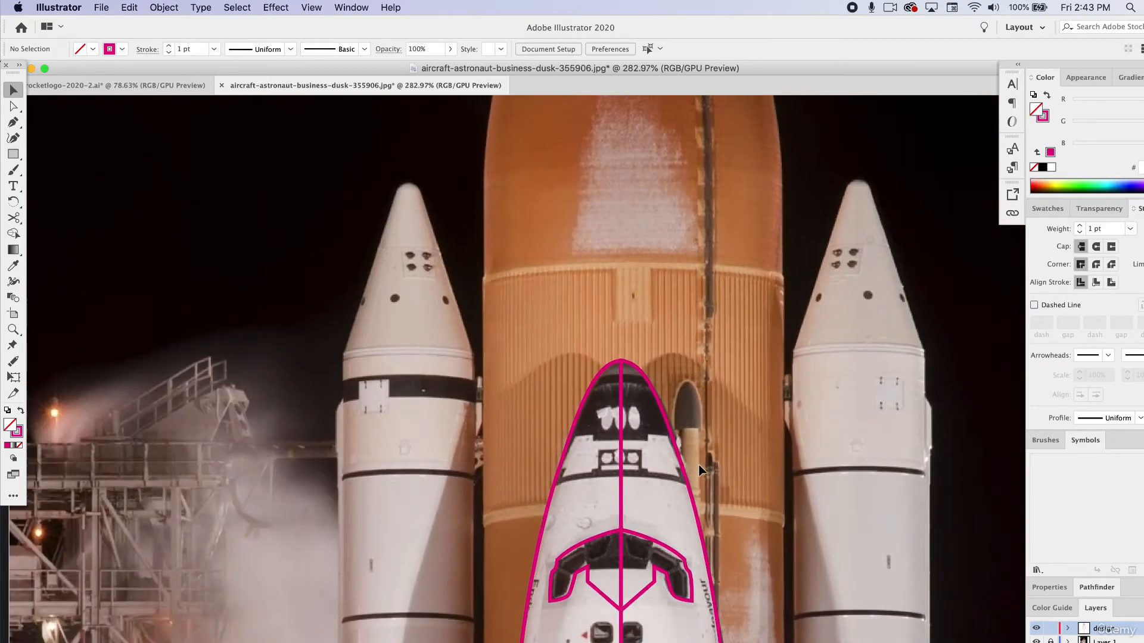
scroll(699, 463, down, 7)
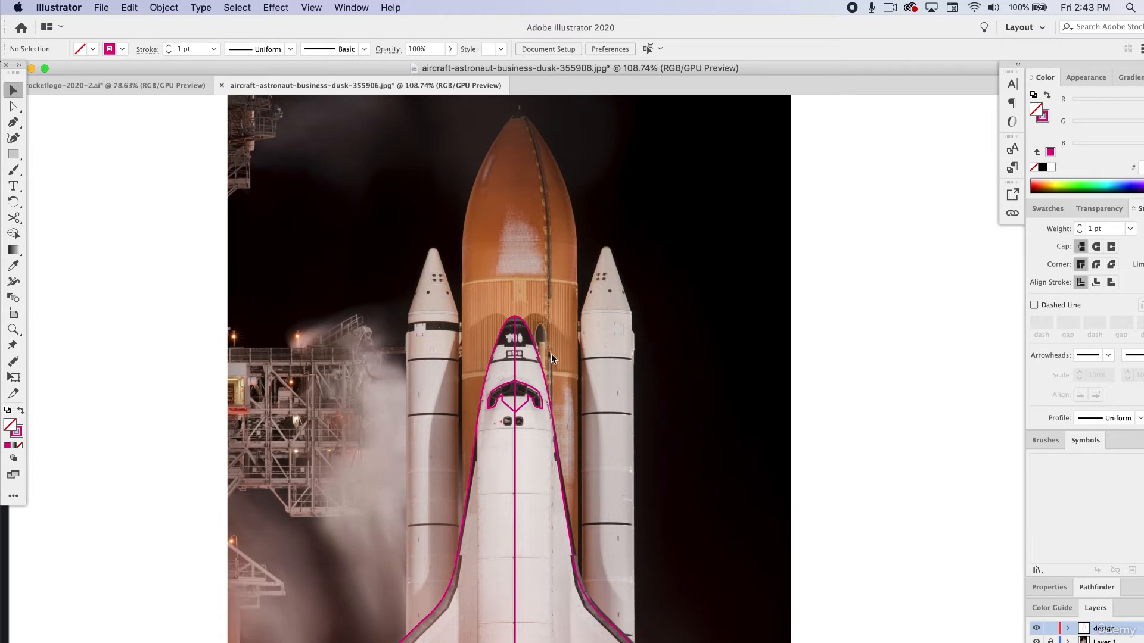
scroll(547, 357, up, 5)
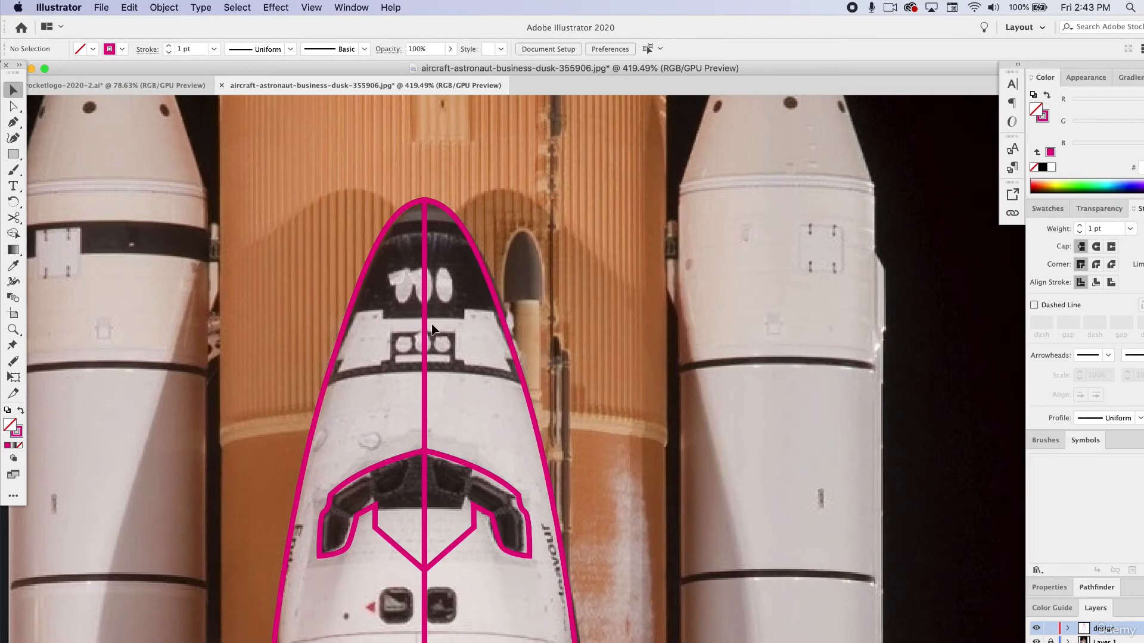
click(13, 123)
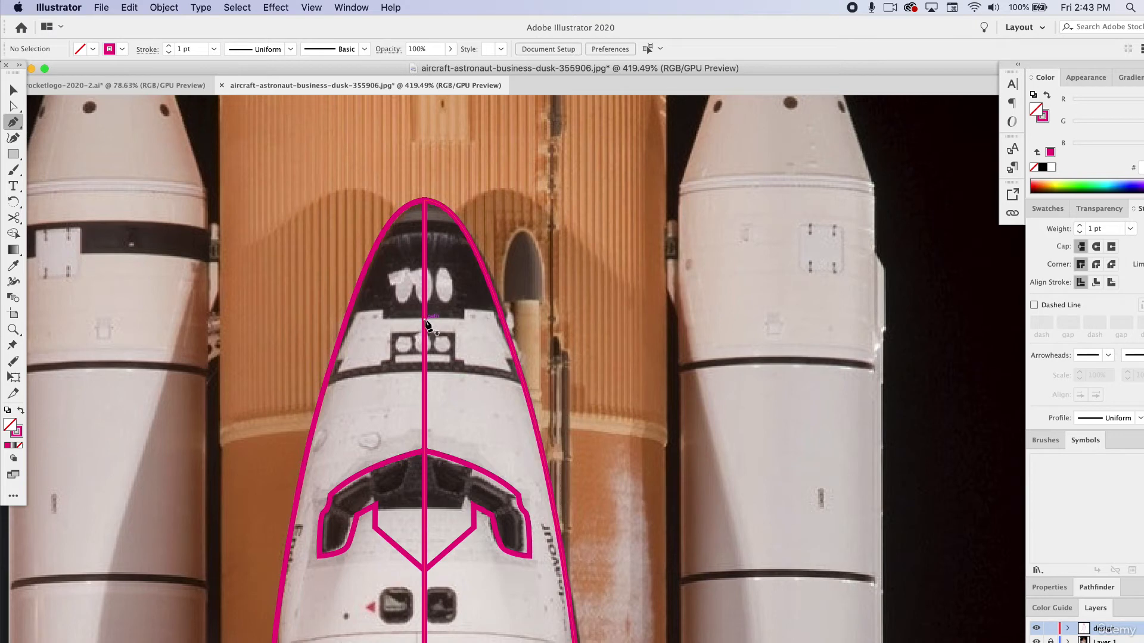
click(425, 318)
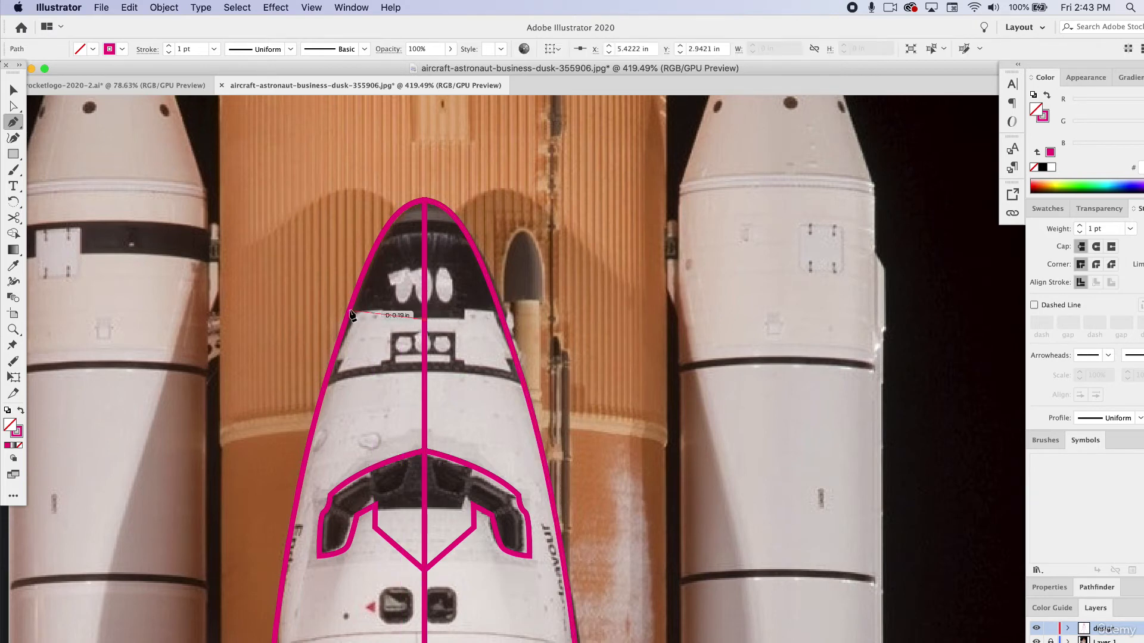
drag(355, 314, 328, 301)
scroll(363, 316, up, 6)
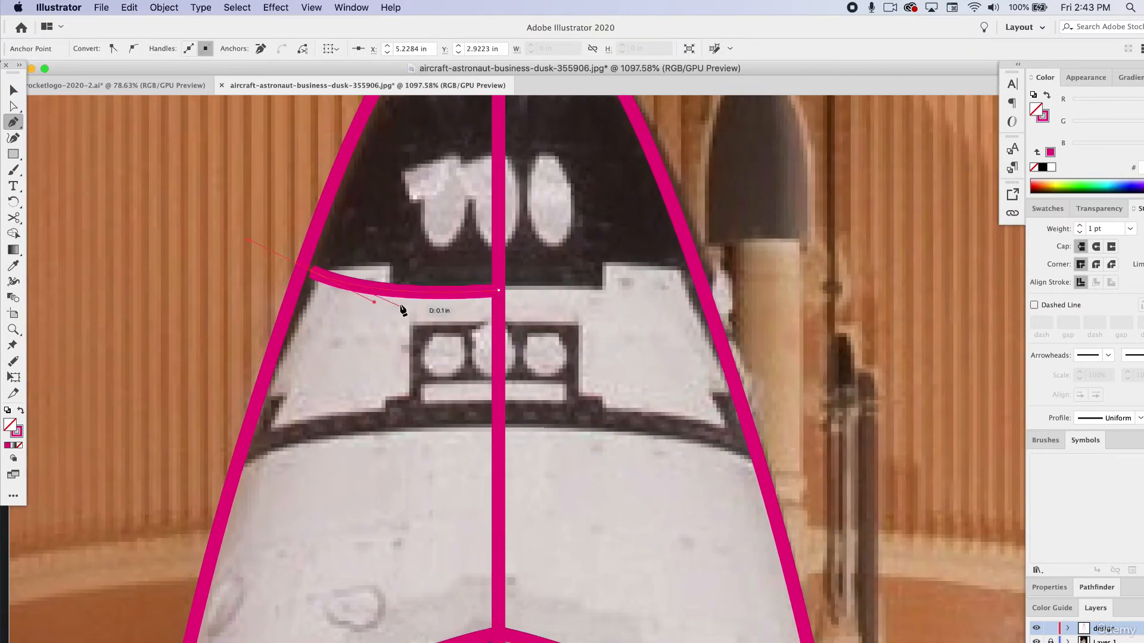
key(super+z)
click(393, 290)
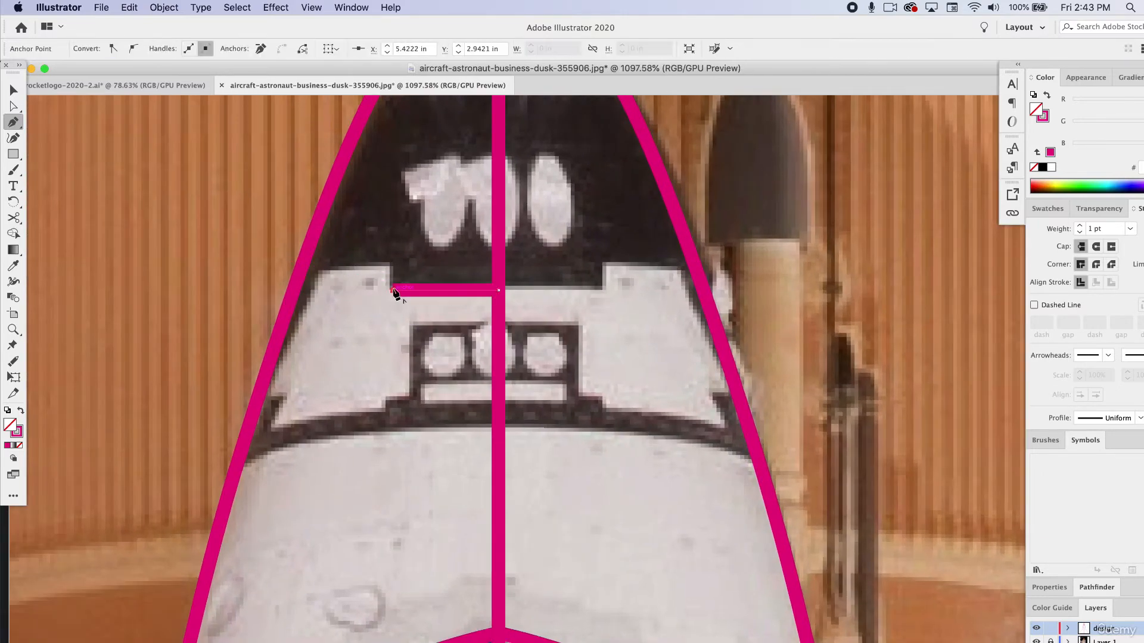
click(393, 266)
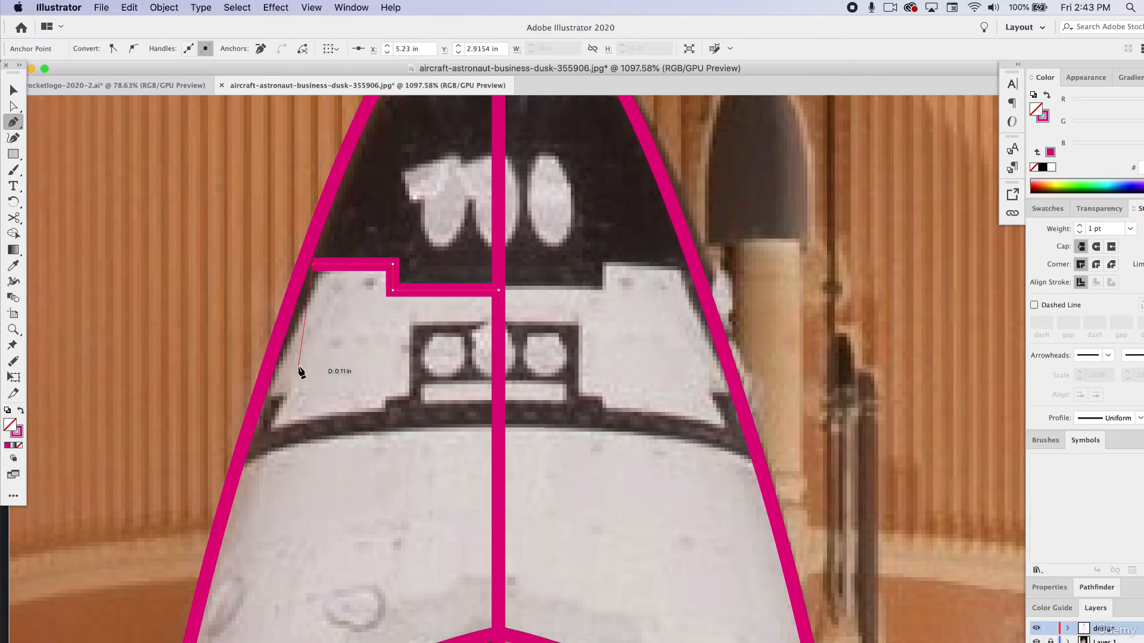
key(super+z)
key(super+z)
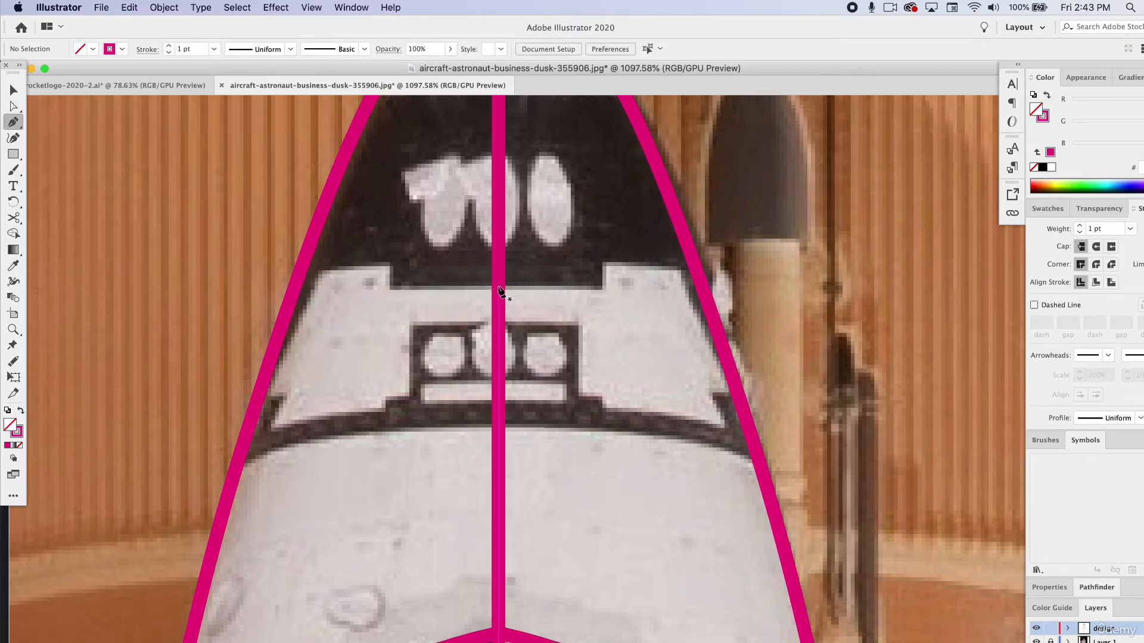
Draw a curved Pen path along the lower edge of the black nose area, from the centre line to the shuttle's left outline.
click(499, 287)
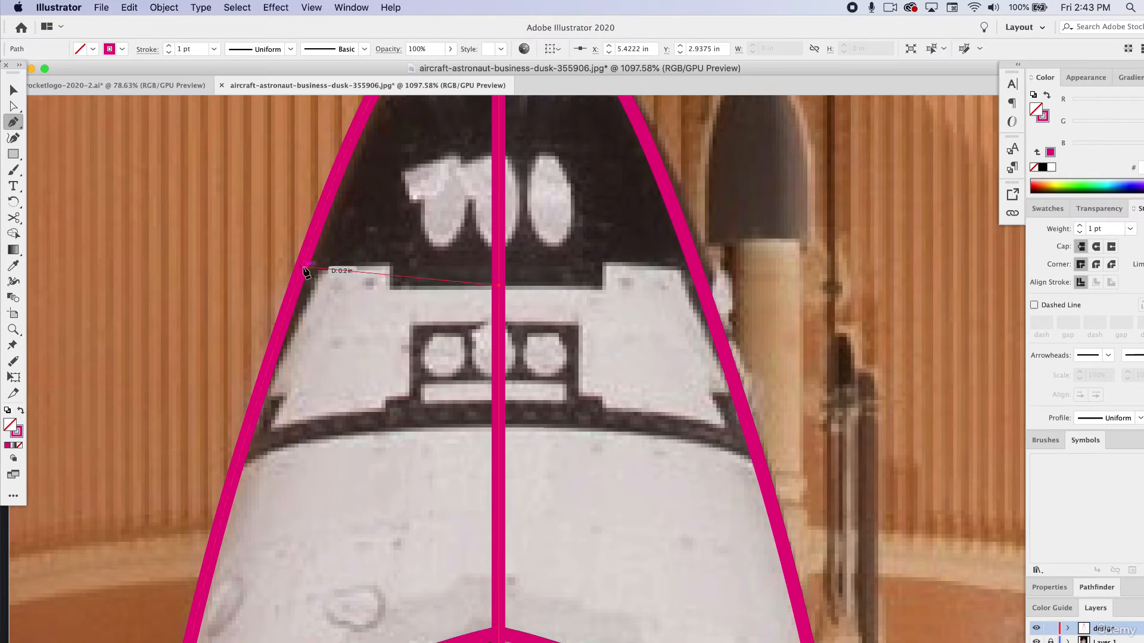
mouse_move(302, 266)
mouse_down()
mouse_move(262, 224)
mouse_move(191, 217)
mouse_move(187, 227)
mouse_move(204, 230)
mouse_up()
drag(302, 269, 304, 277)
scroll(327, 271, up, 6)
scroll(327, 271, right, 2)
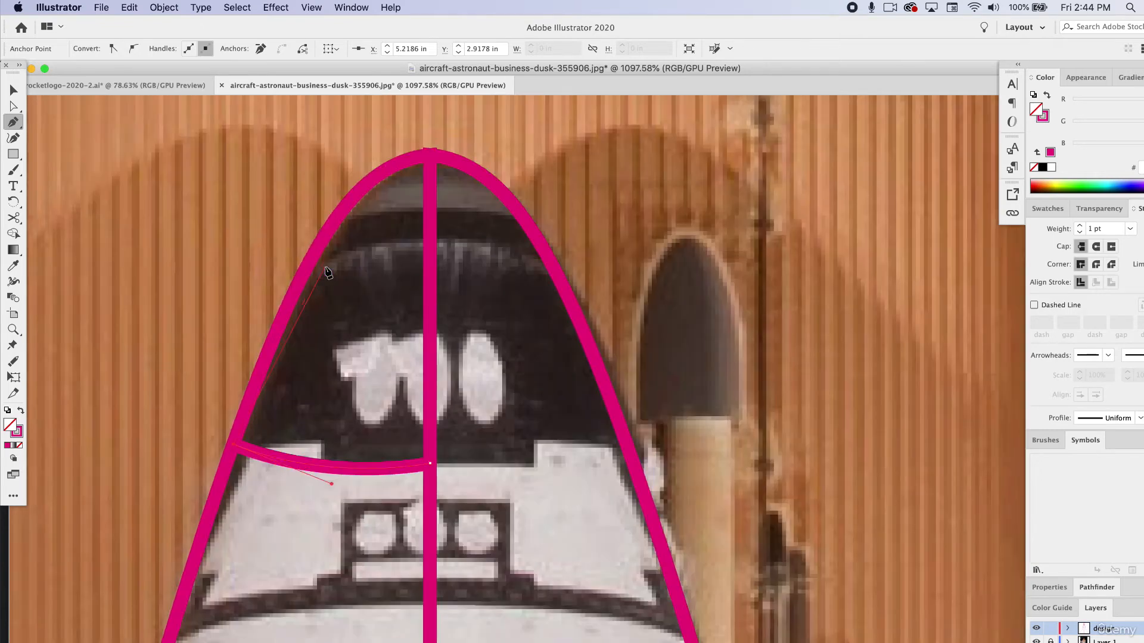
scroll(327, 271, up, 2)
scroll(327, 271, right, 1)
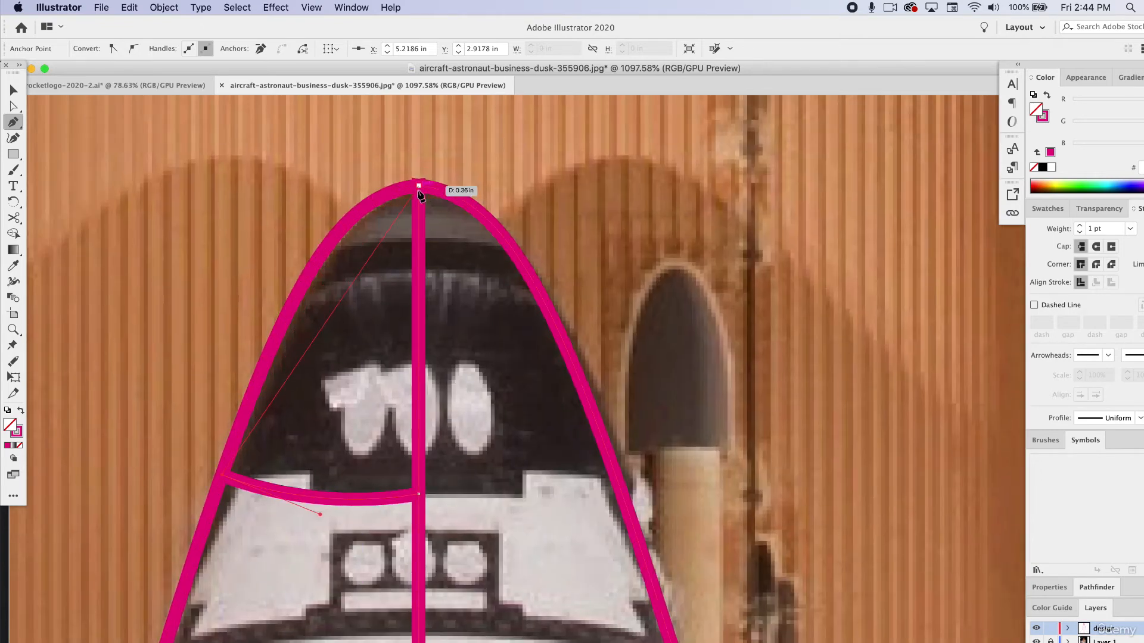
drag(418, 185, 532, 185)
key(super+z)
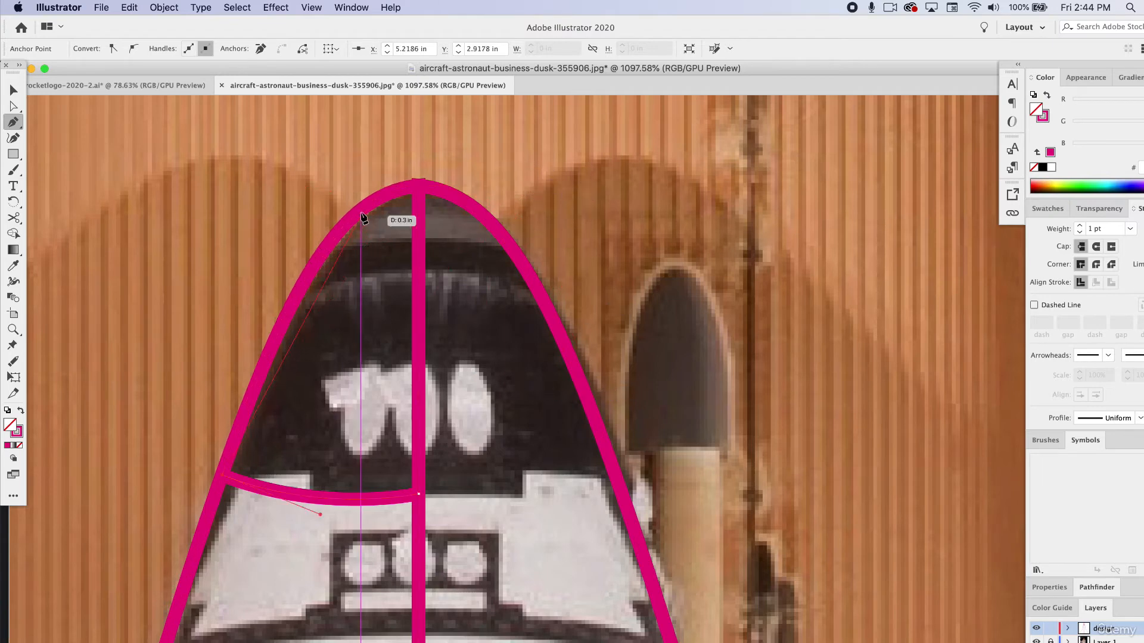
Continue the nose path loosely outside the shuttle outline, over the tip and down the centre line, and close it at its starting point.
click(239, 201)
click(302, 156)
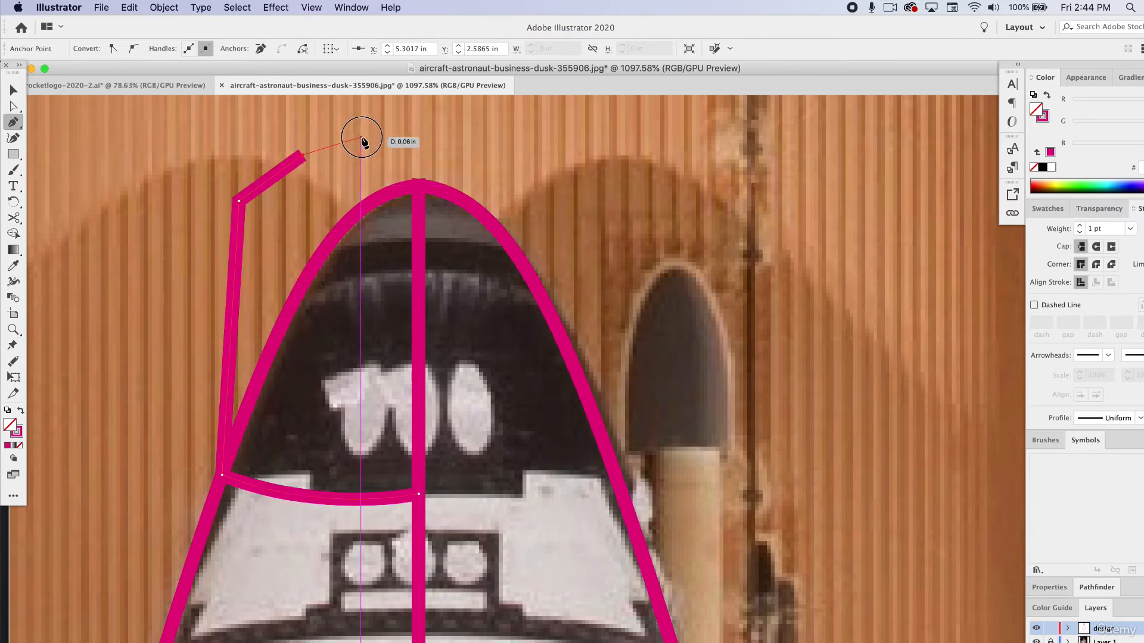
click(360, 137)
click(405, 125)
click(418, 149)
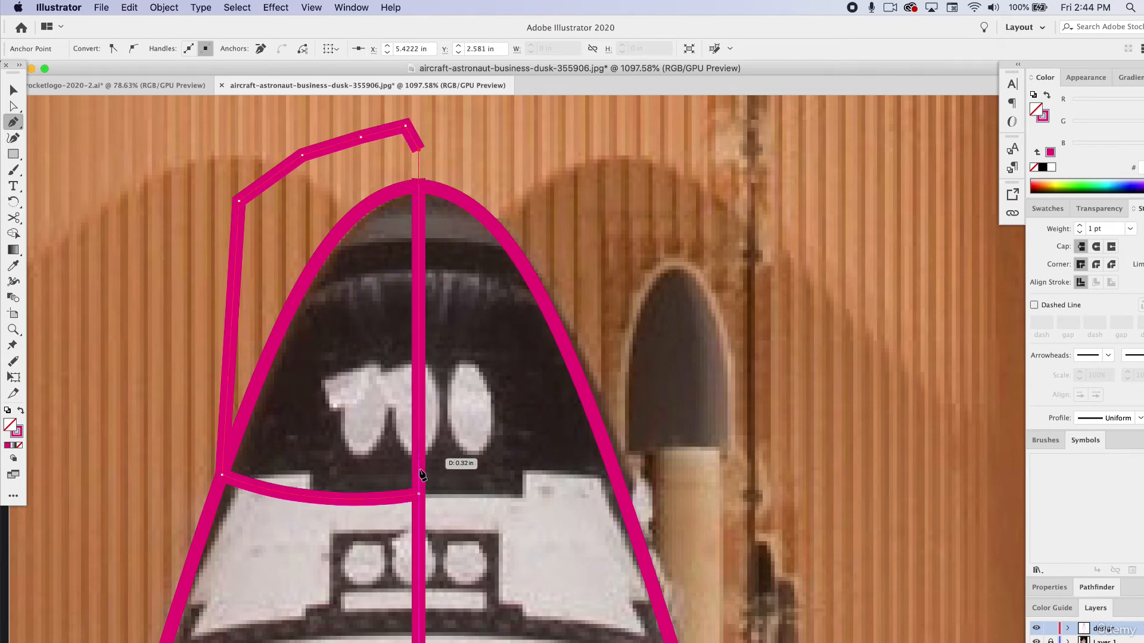
click(419, 493)
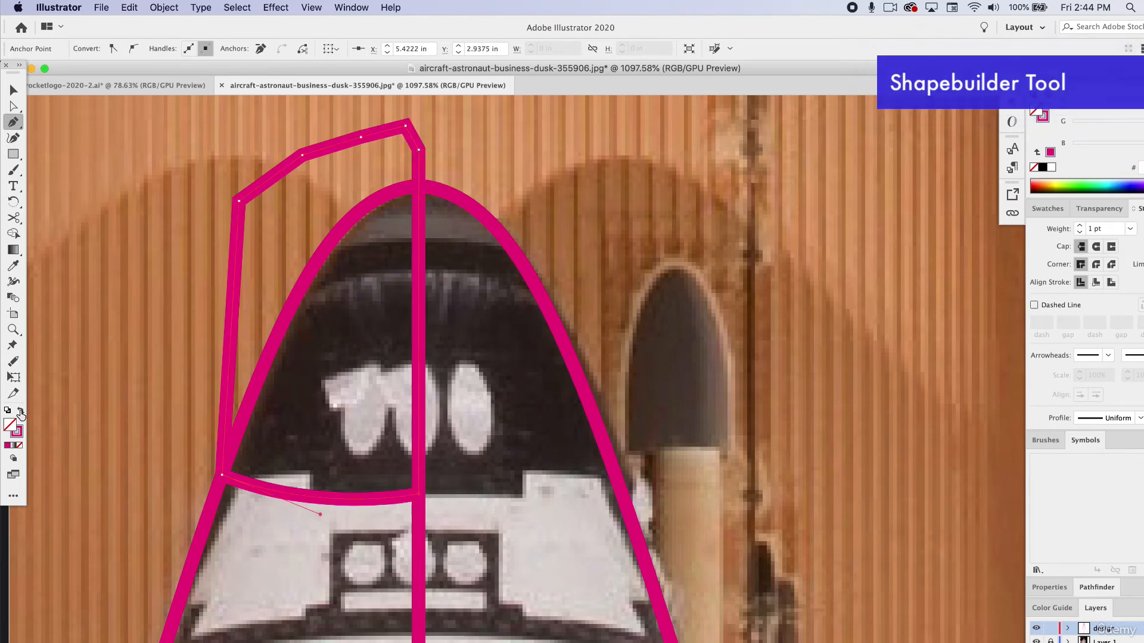
Swap the half-nose shape's stroke to a solid fill and recolour it aqua green.
click(21, 411)
click(13, 89)
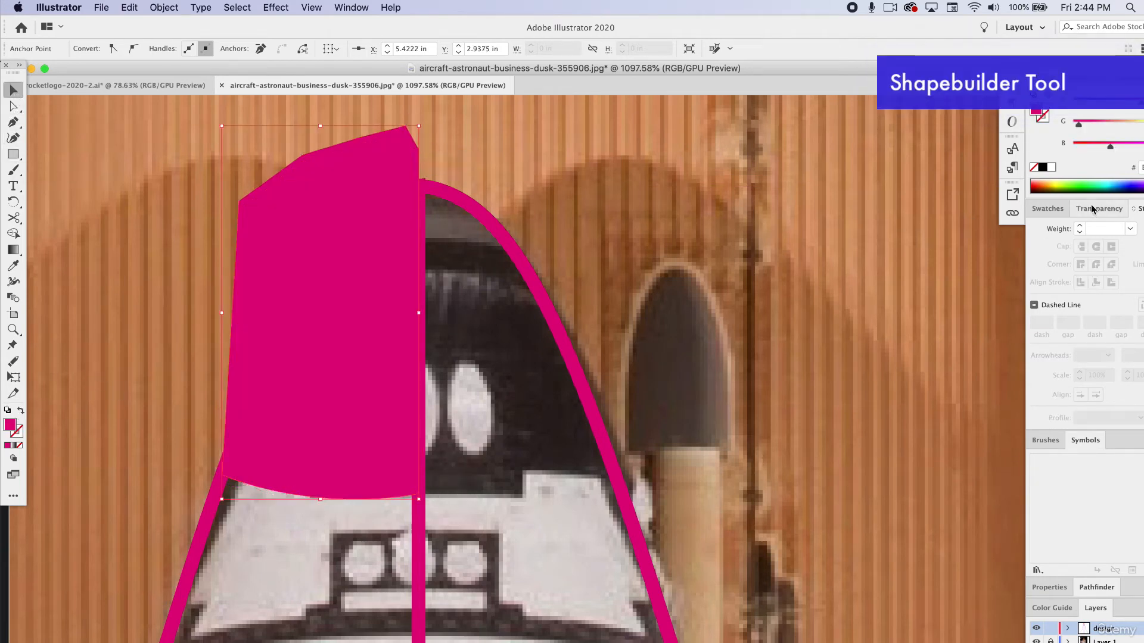
click(1097, 181)
Duplicate the left half-body outline in place and swap the copy to a solid pink fill.
click(210, 513)
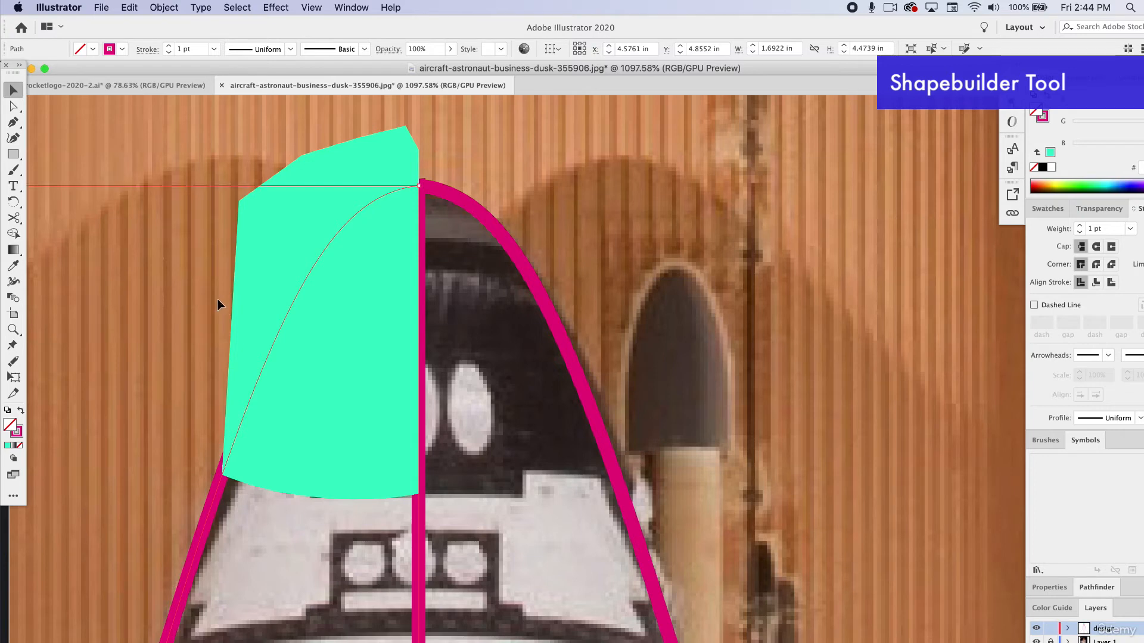
click(163, 7)
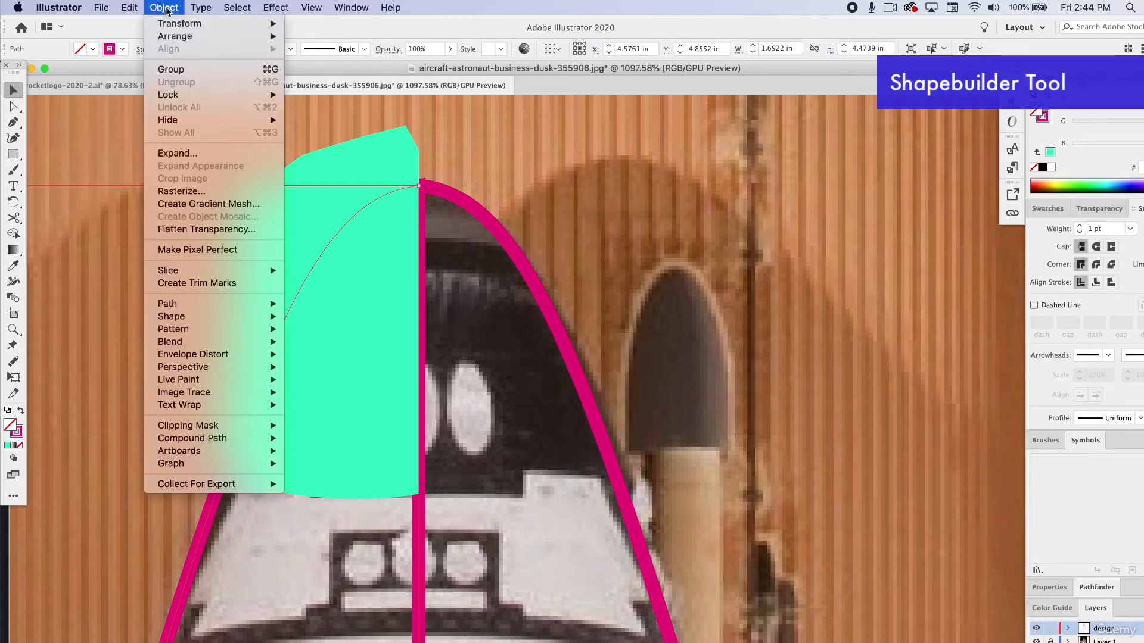
mouse_move(133, 7)
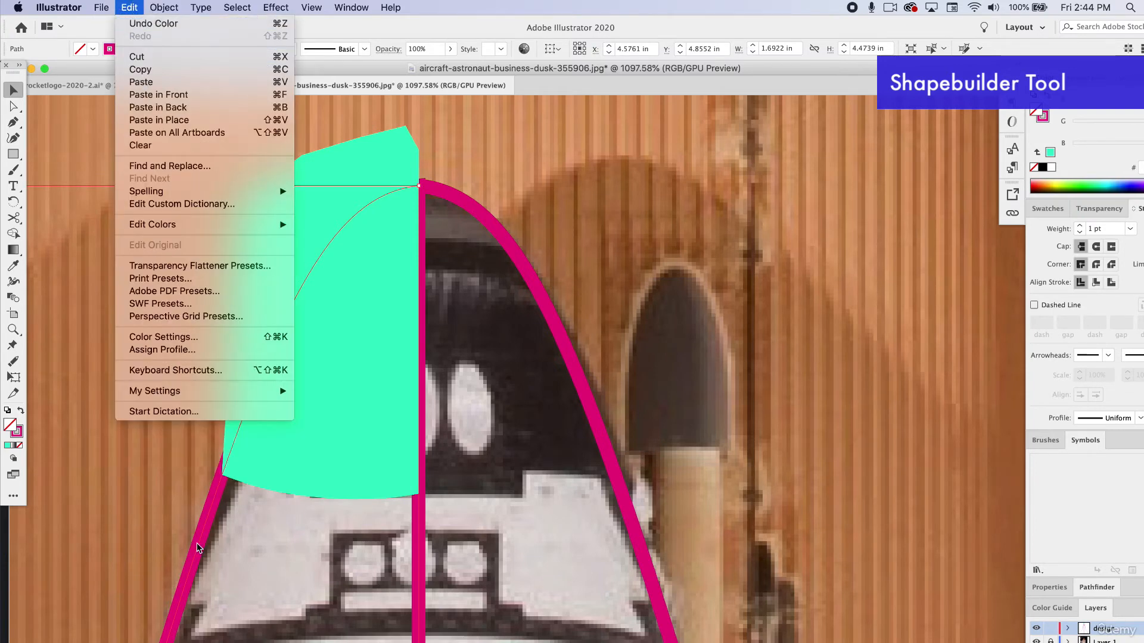
click(159, 121)
click(20, 411)
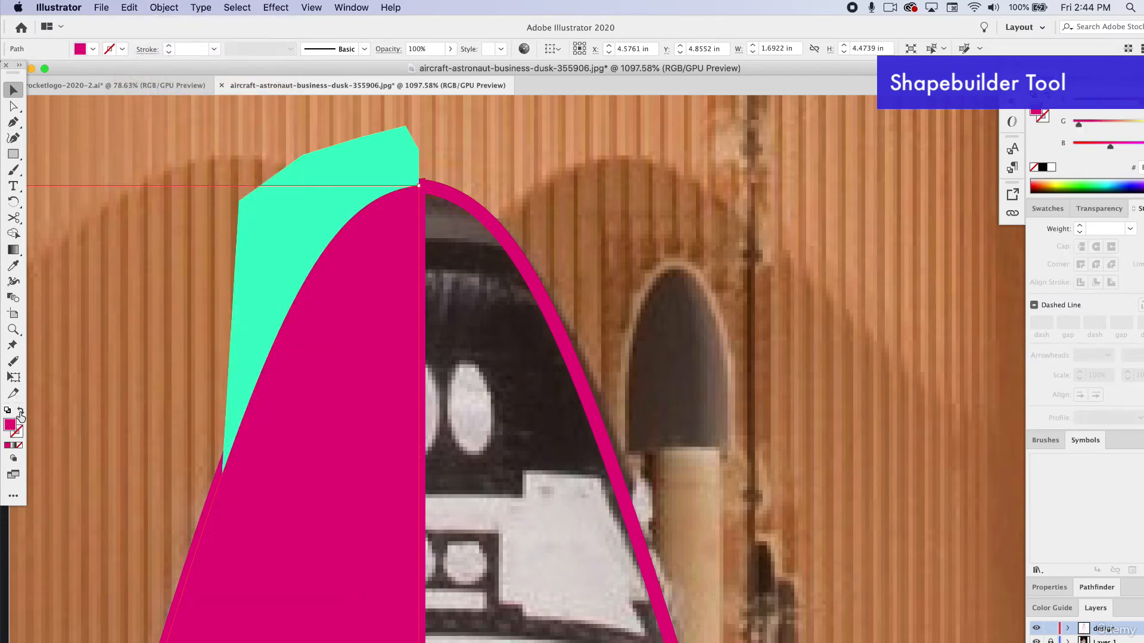
drag(325, 347, 181, 388)
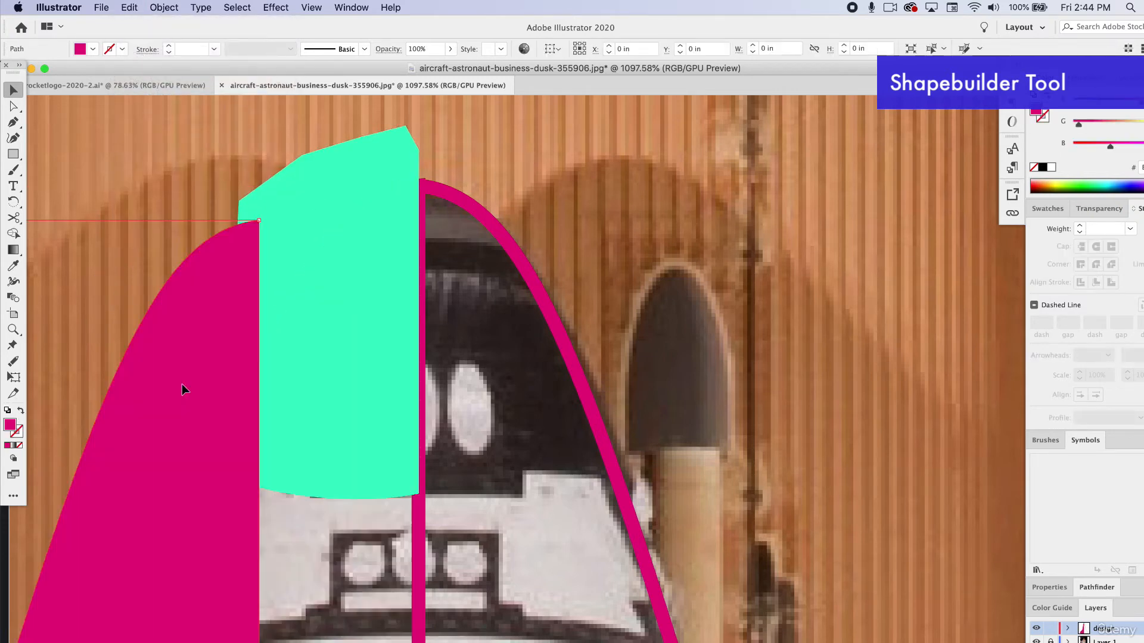
key(super+z)
Remove the areas outside the half-nose from the green and pink shapes with the Shape Builder tool and move the pink piece aside.
shift+click(372, 176)
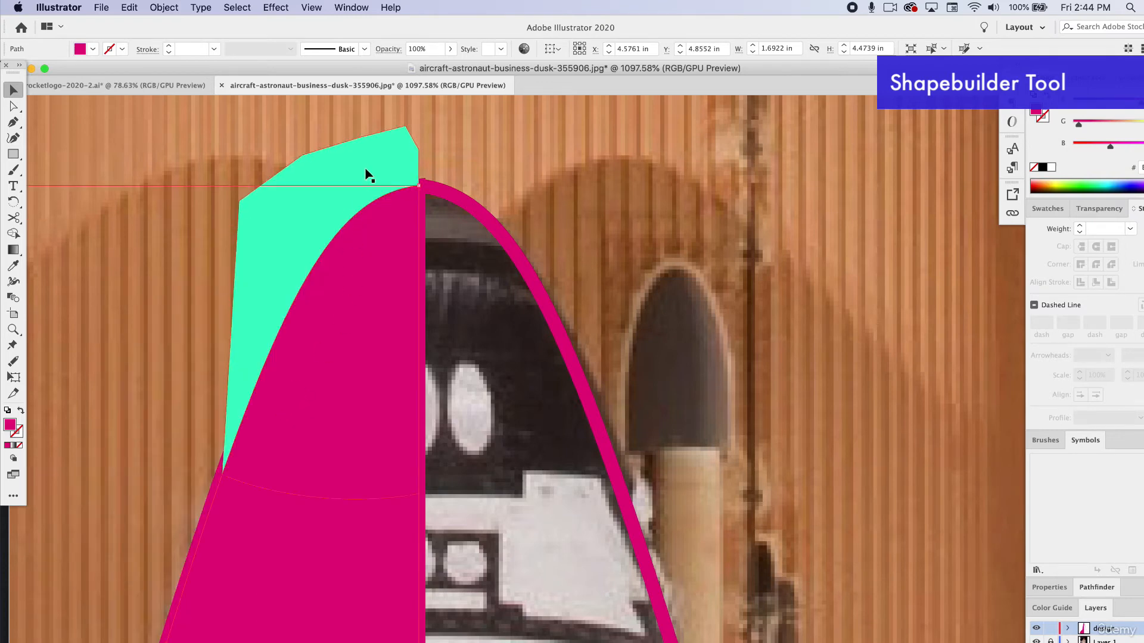
click(14, 233)
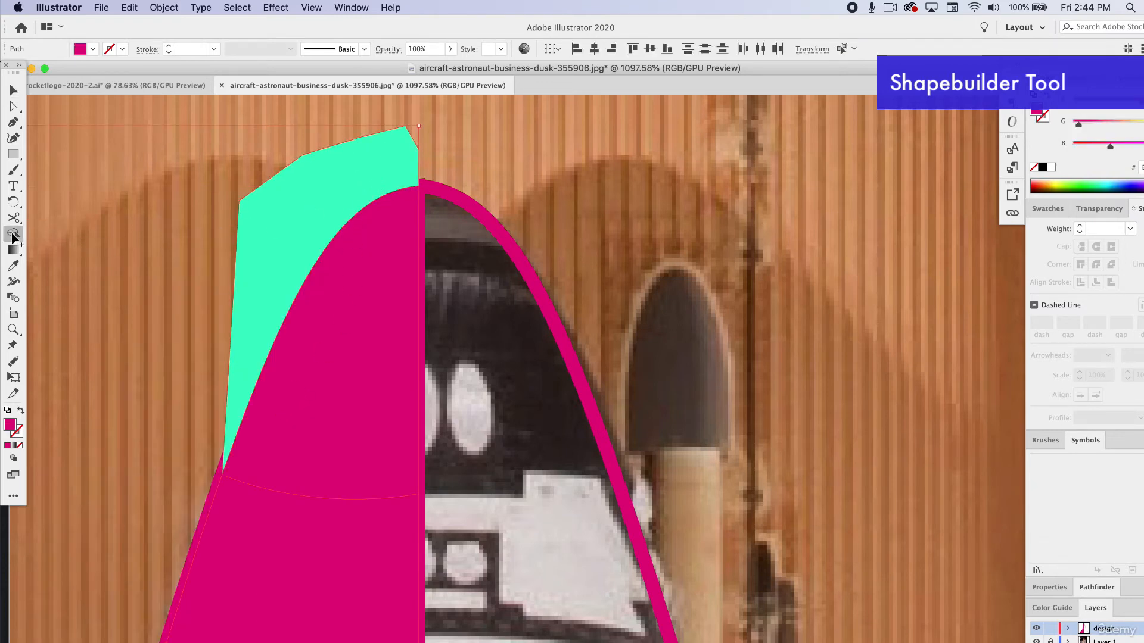
alt+click(283, 239)
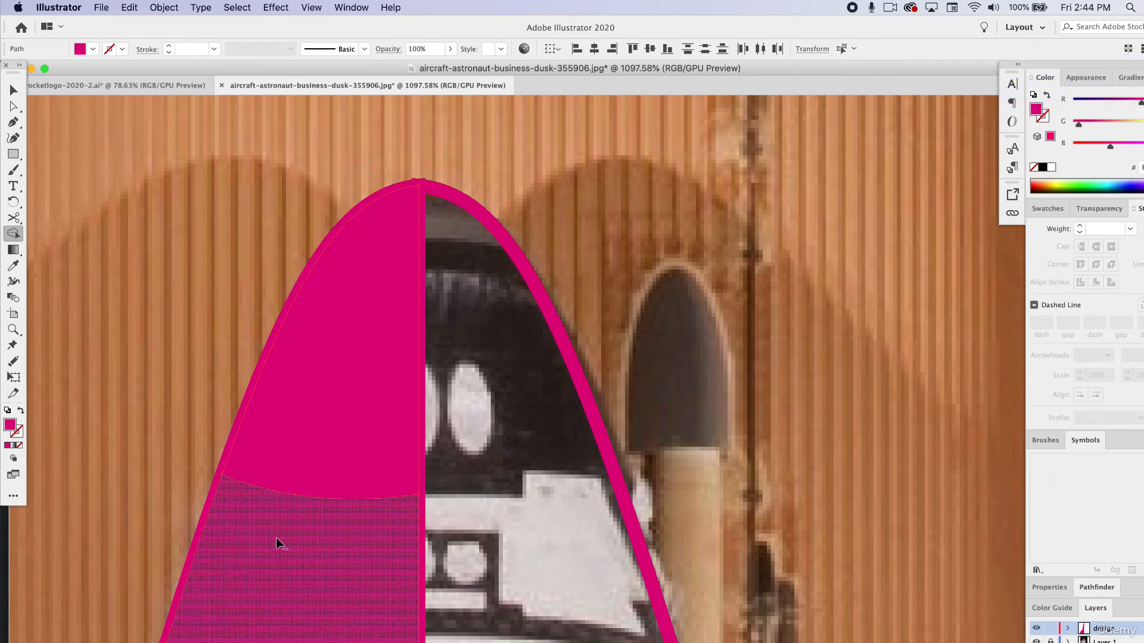
alt+click(277, 542)
click(13, 90)
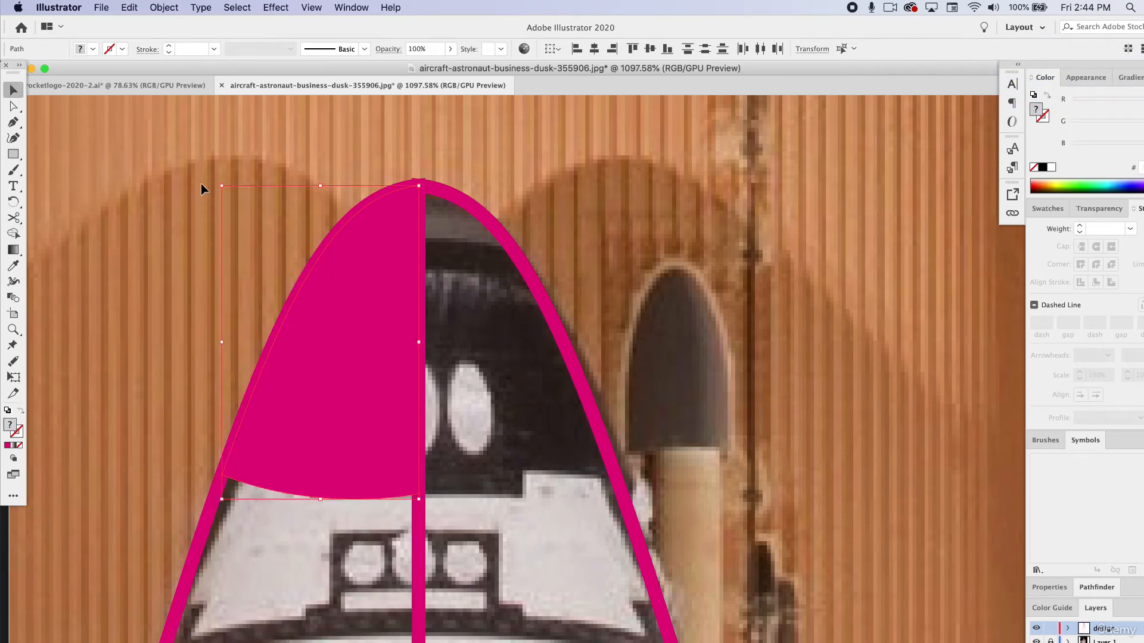
drag(362, 439, 134, 396)
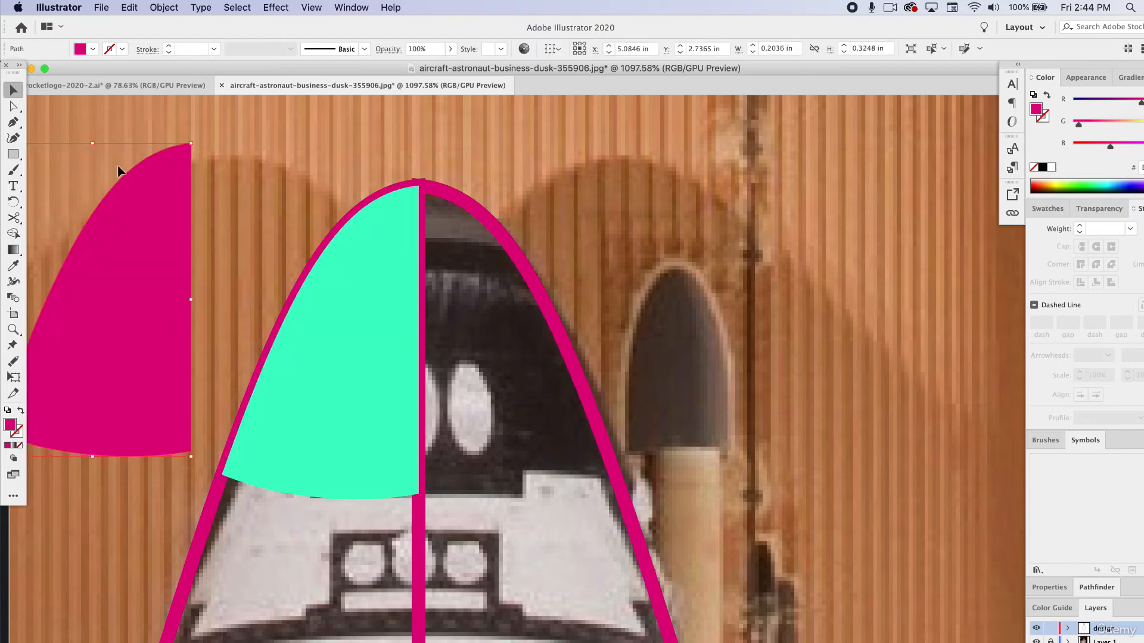
Reflect the green half-nose across the vertical axis, move it to the opposite side and fit the pink half against it at the centre line.
click(369, 331)
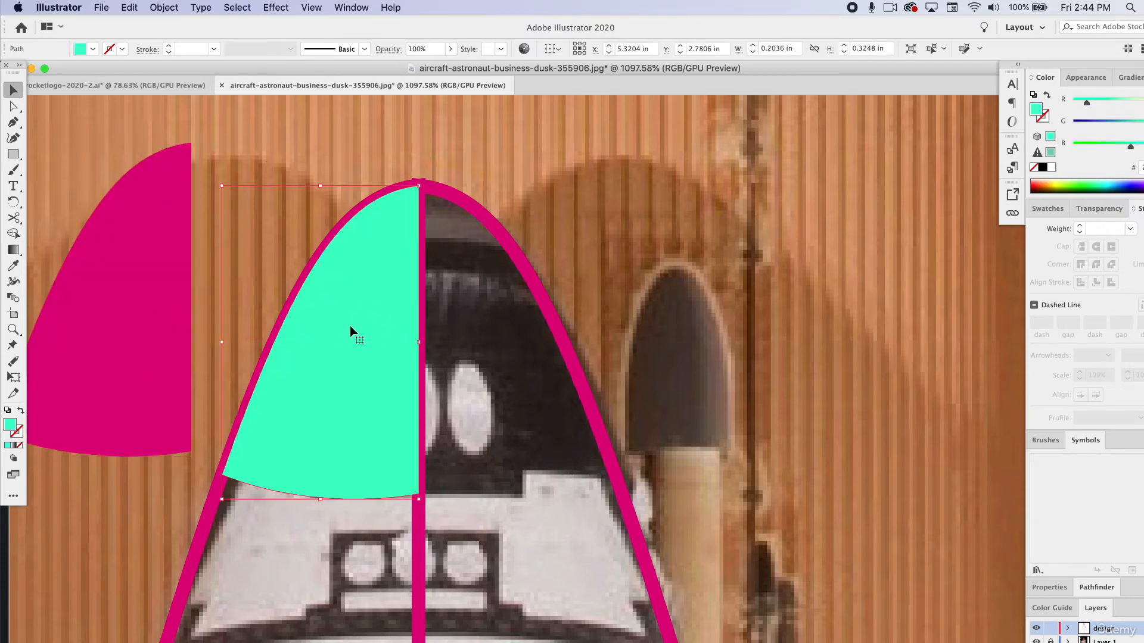
click(164, 7)
mouse_move(230, 24)
click(324, 72)
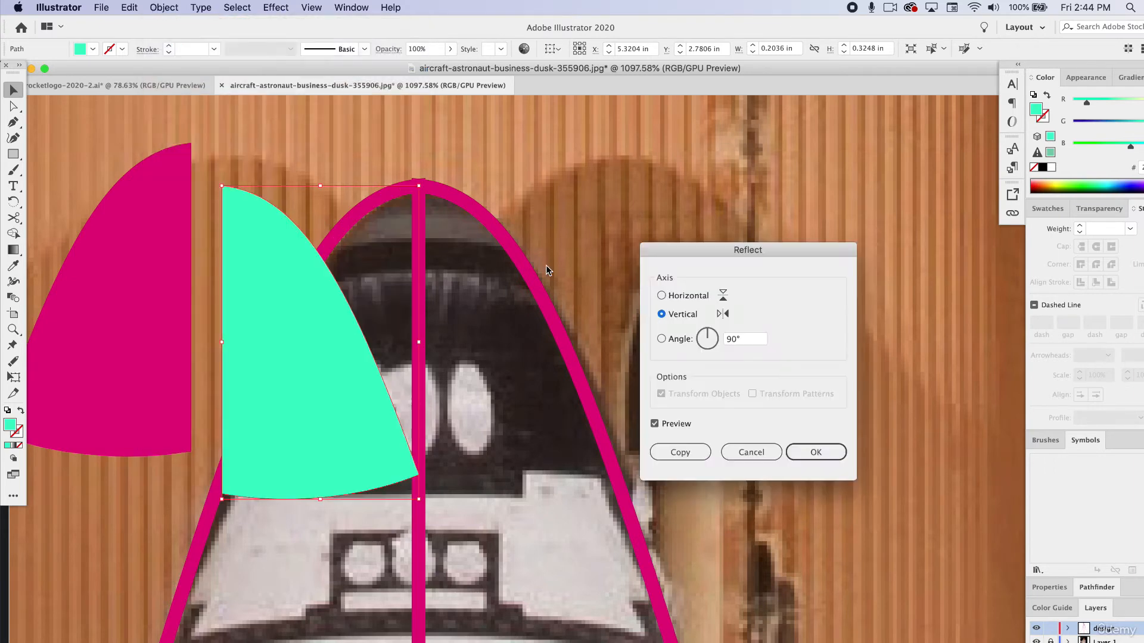
click(727, 450)
drag(337, 327, 475, 322)
drag(191, 296, 367, 328)
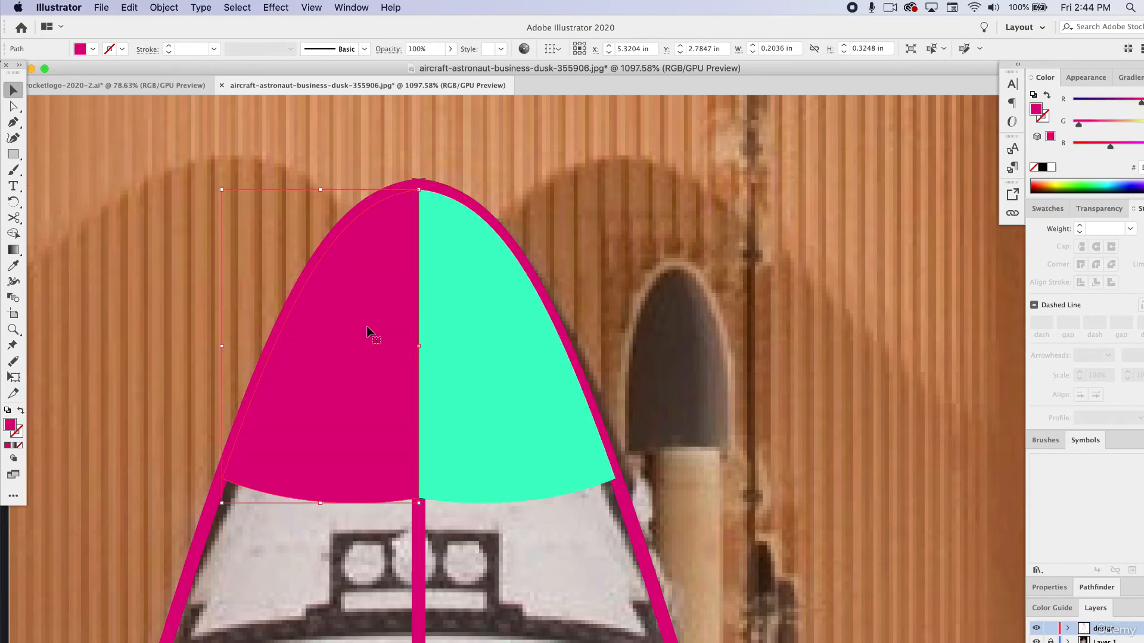
Select both nose halves, match them to the shuttle outline's unfilled 1 pt pink stroke with the Eyedropper and deselect them.
shift+click(405, 344)
key(i)
click(215, 514)
click(13, 89)
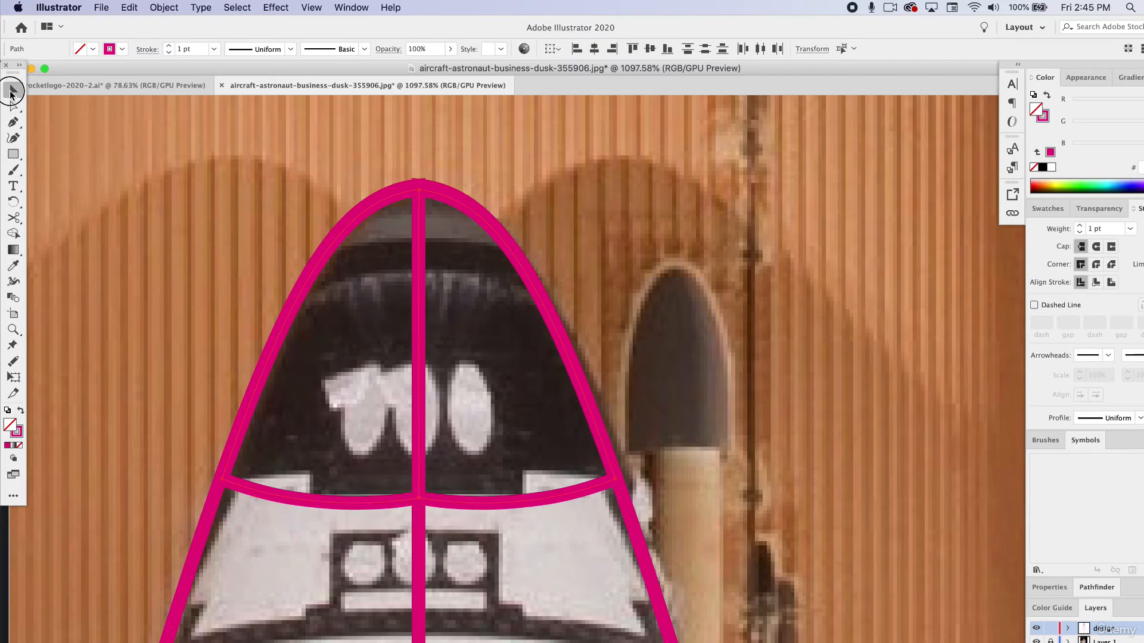
click(119, 137)
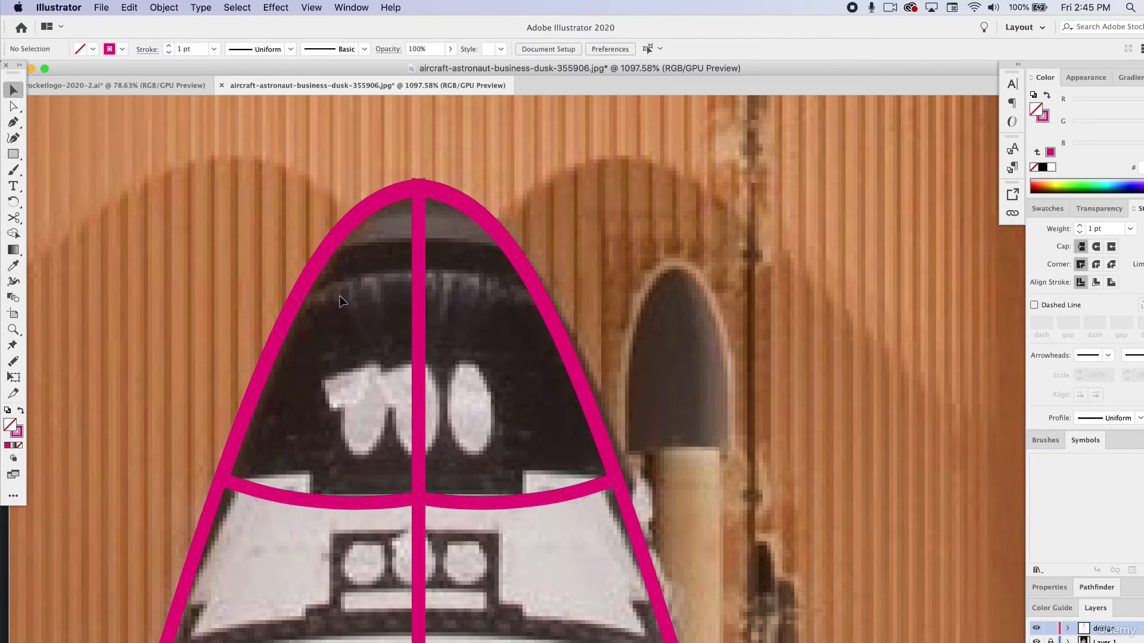
Move the lower centre anchor of each nose half down the centre line to about Y 2.95 in with Direct Selection.
scroll(513, 552, up, 6)
scroll(442, 529, left, 4)
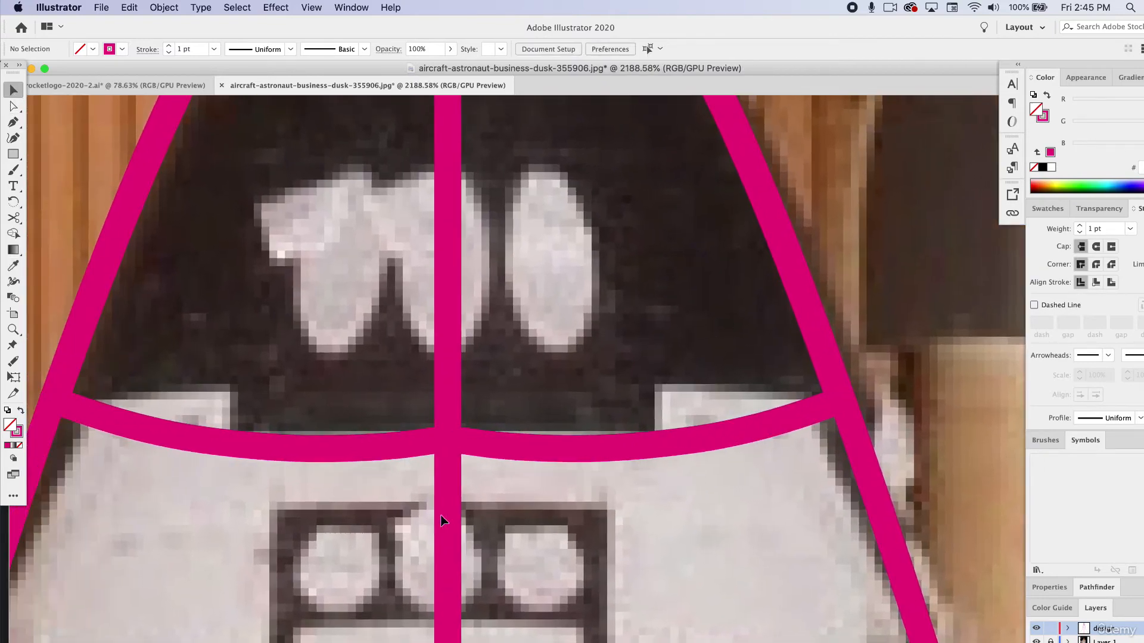
scroll(444, 521, down, 5)
click(438, 480)
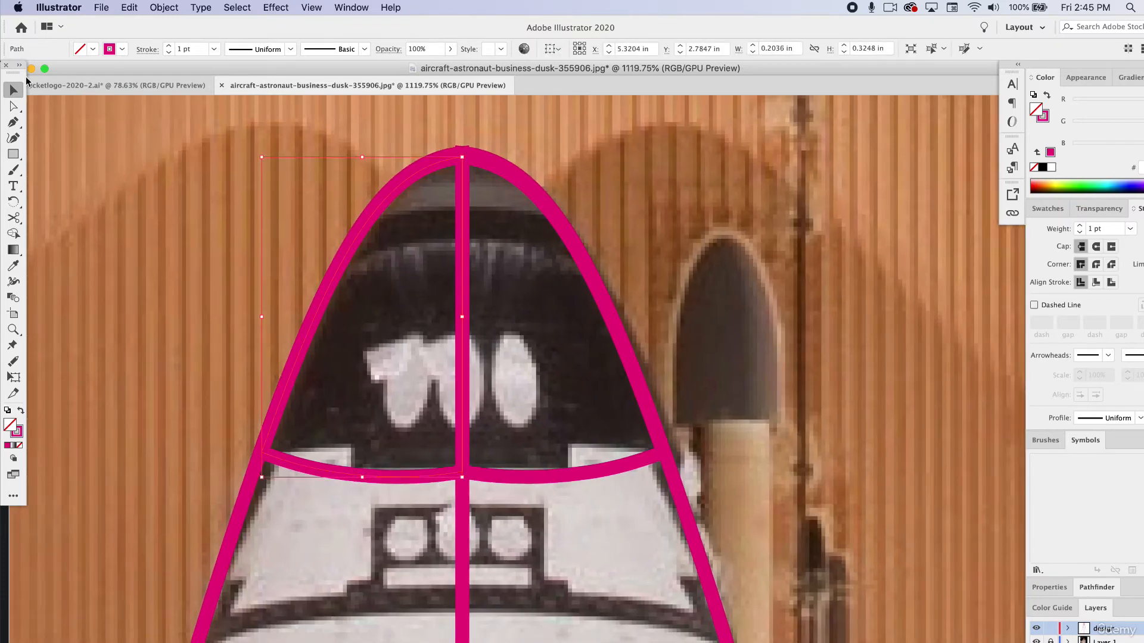
click(13, 106)
click(462, 473)
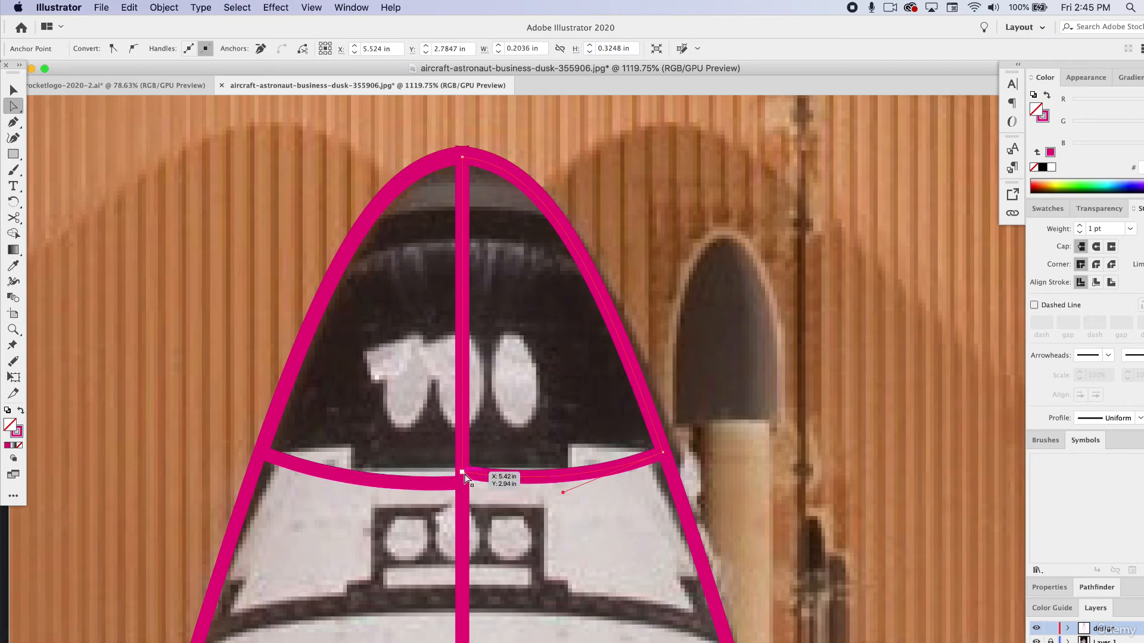
drag(462, 471, 463, 483)
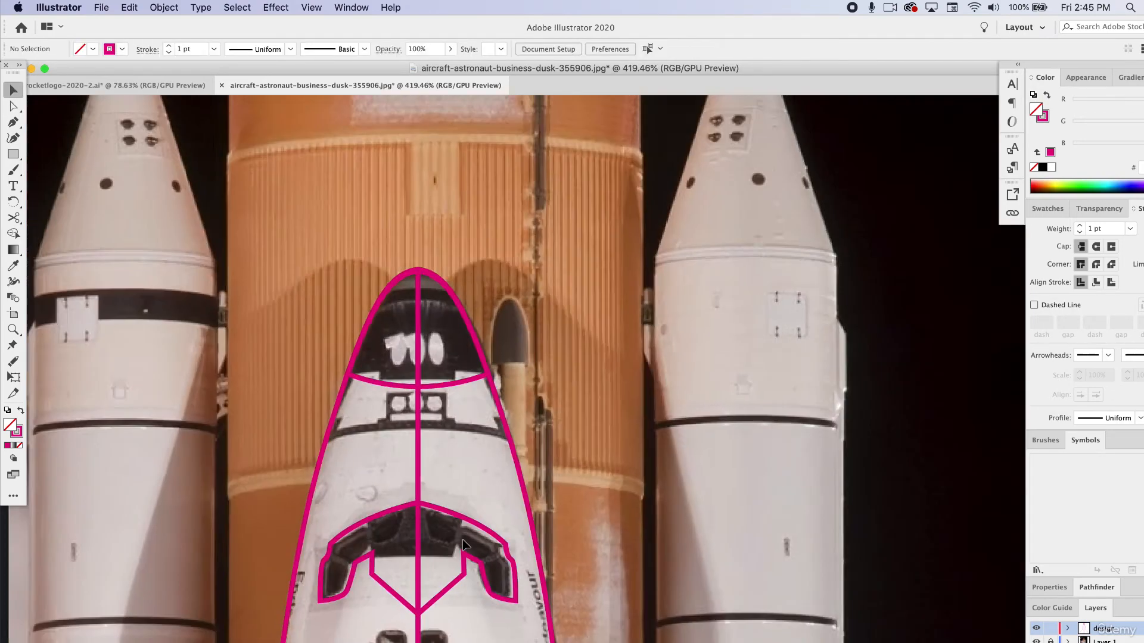
Add an anchor point to the body outline on the centre line at the top edge of the engine section and deselect the path.
scroll(462, 539, down, 5)
scroll(462, 538, down, 5)
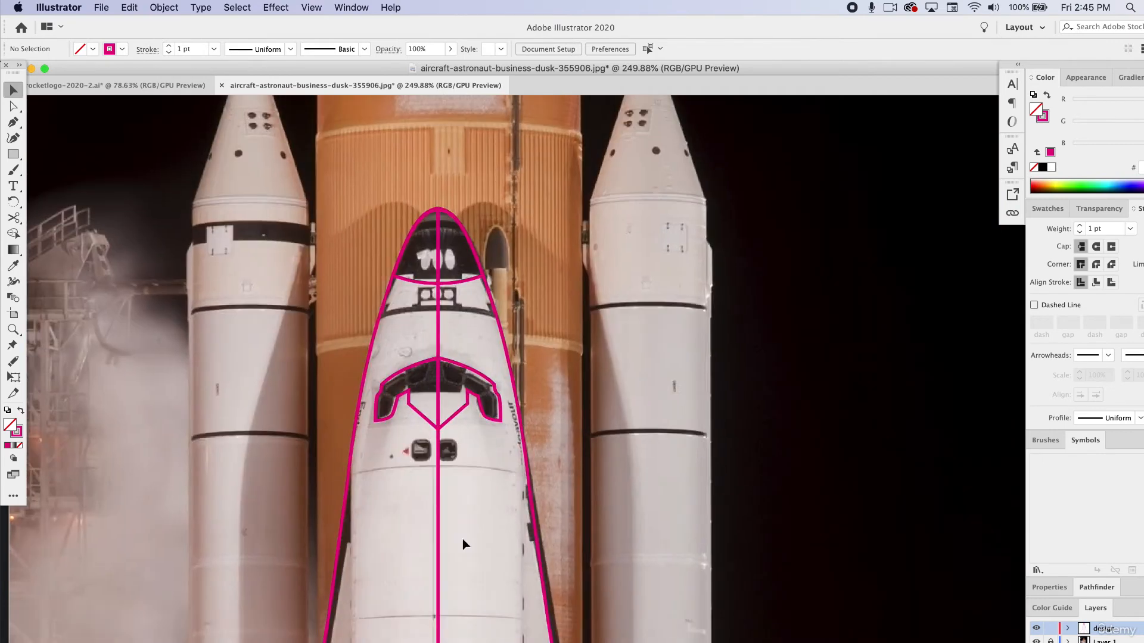
scroll(462, 538, down, 10)
scroll(462, 543, down, 10)
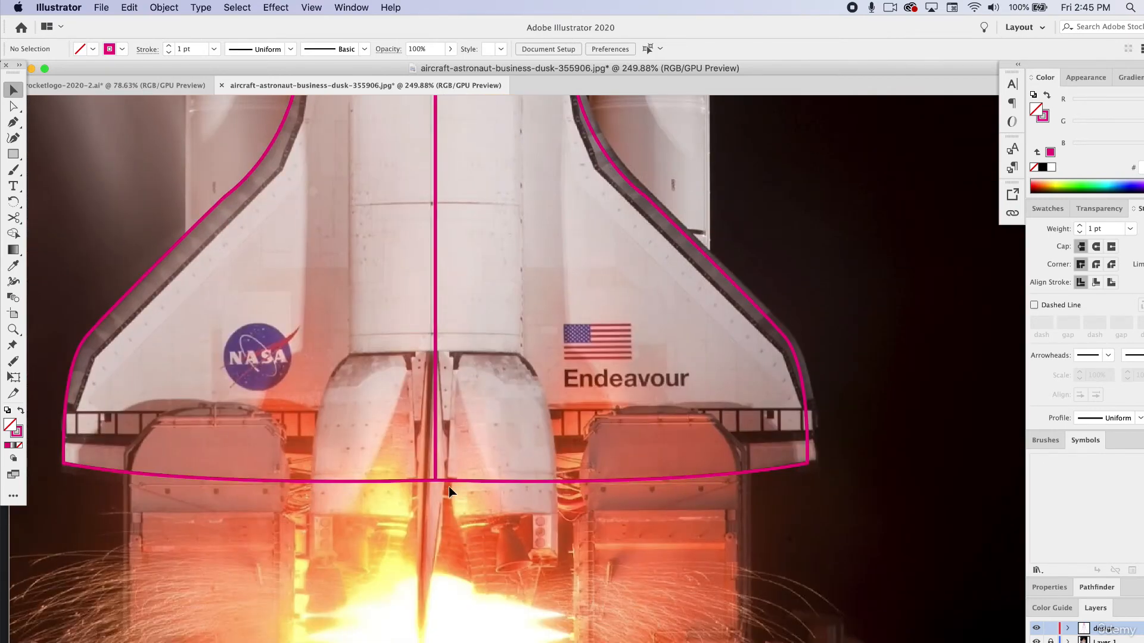
click(438, 356)
key(p)
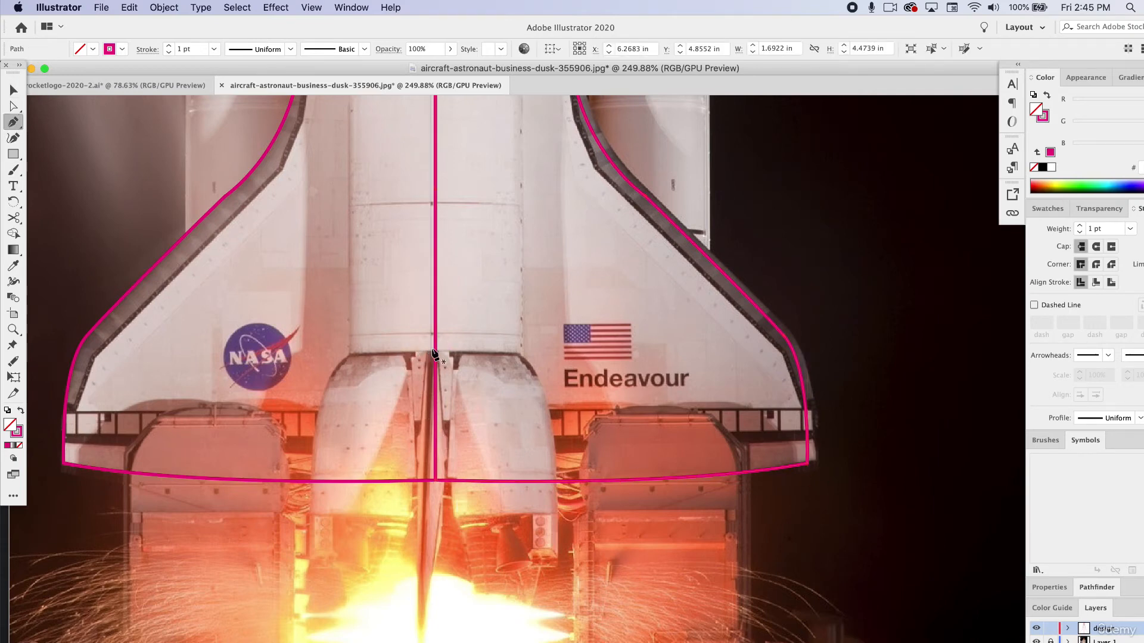
click(439, 356)
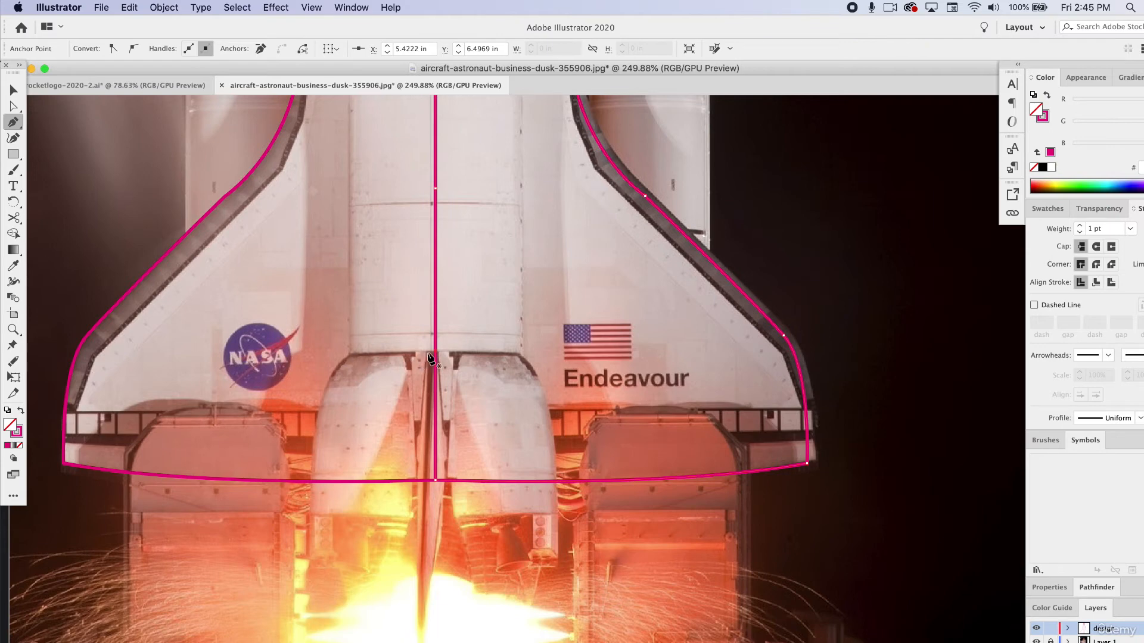
super+click(326, 360)
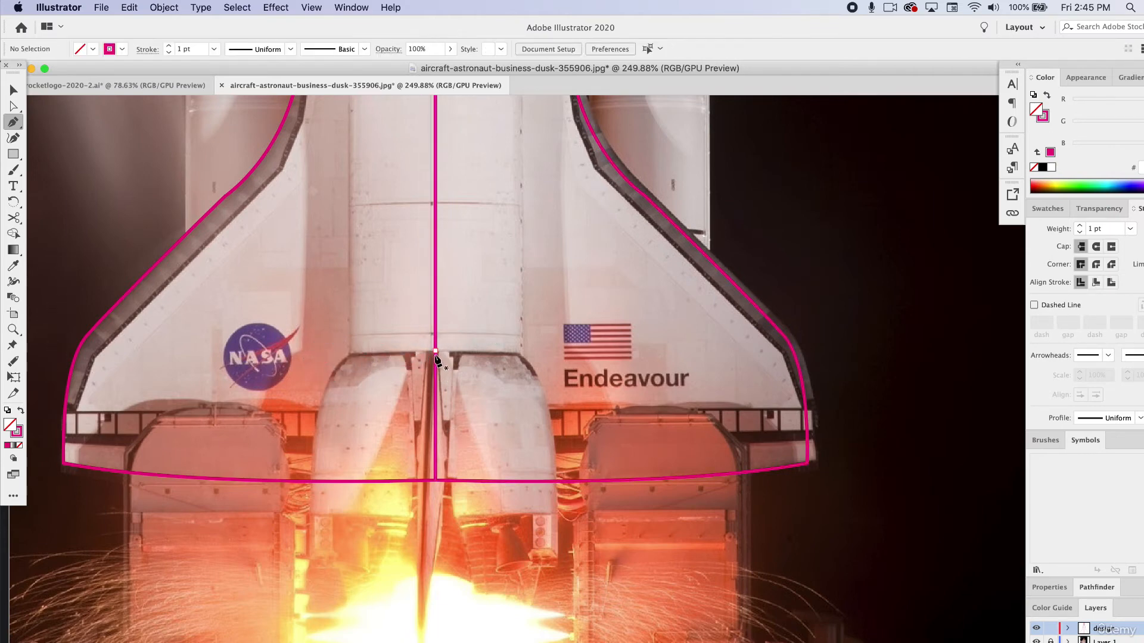
Trace the left half of the engine section with the Pen tool, from the centre line around its rounded outer edge, as a closed path.
click(435, 355)
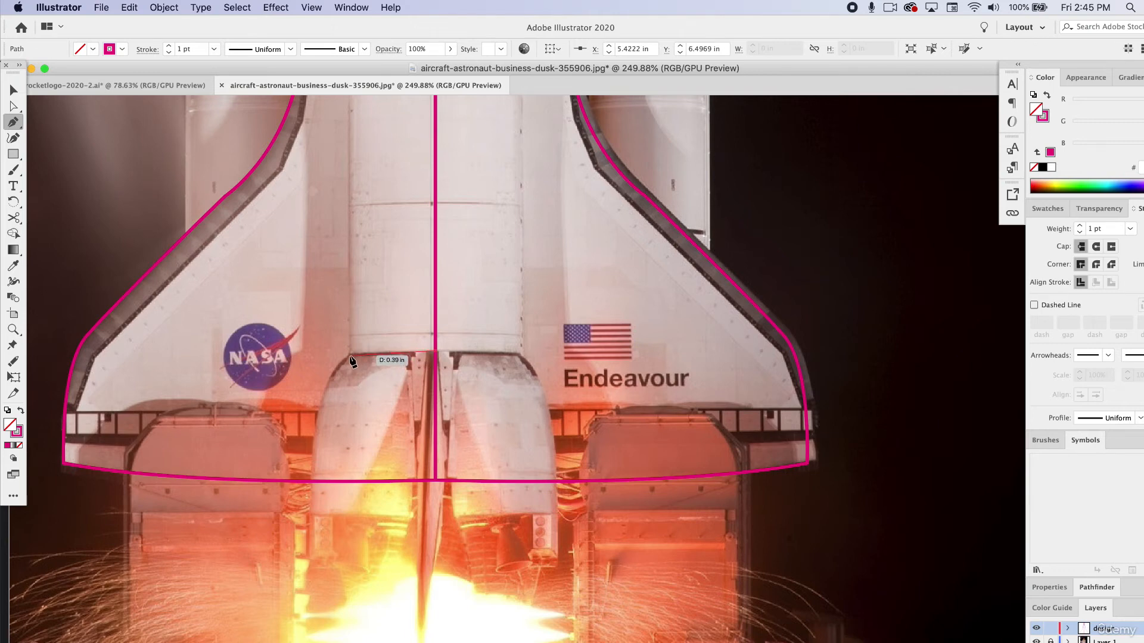
drag(348, 355, 320, 360)
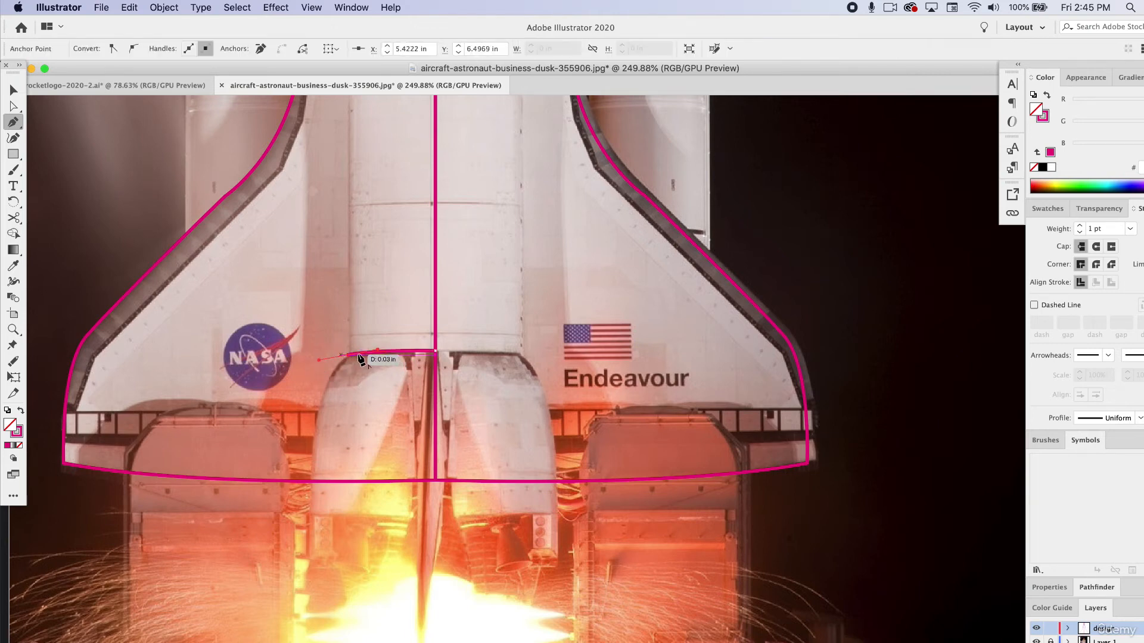
click(348, 355)
click(320, 404)
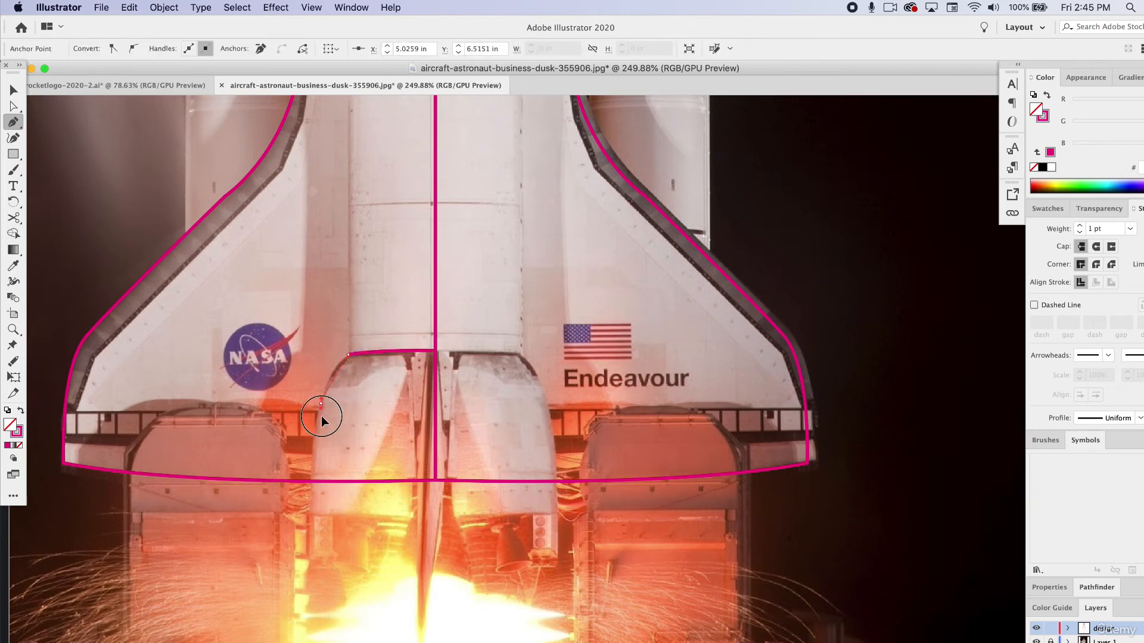
drag(321, 418, 316, 436)
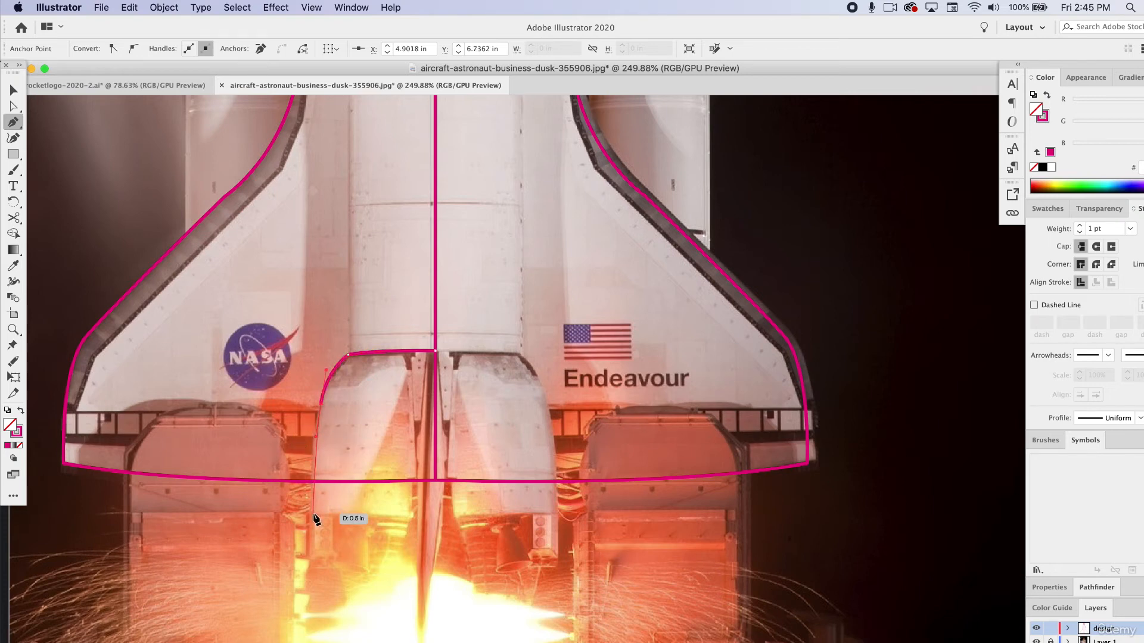
click(314, 514)
click(413, 517)
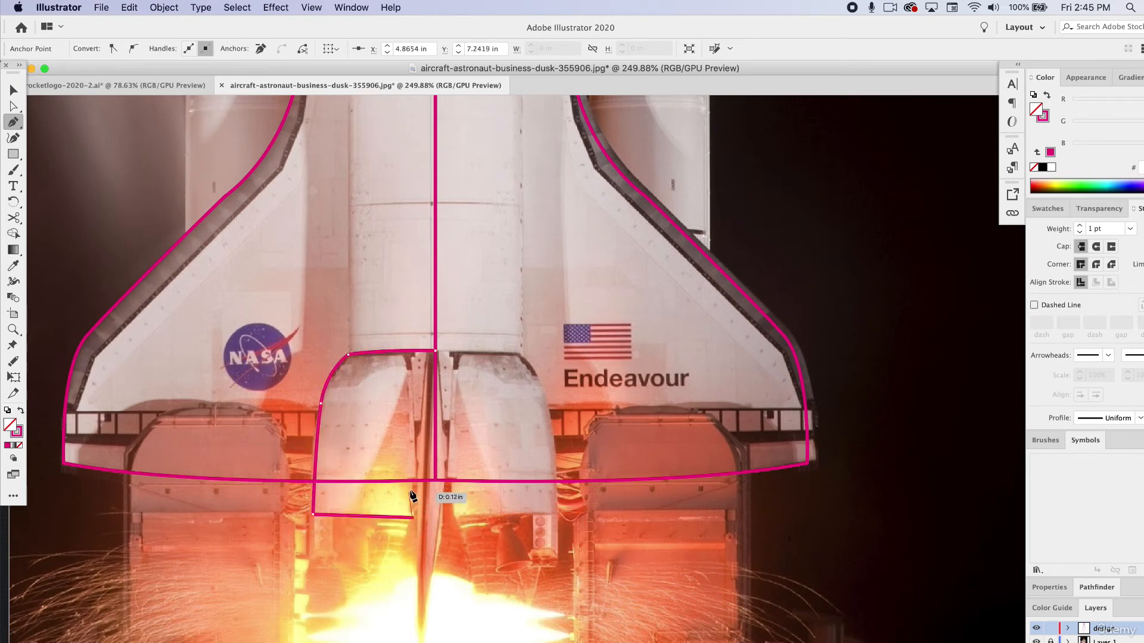
click(412, 481)
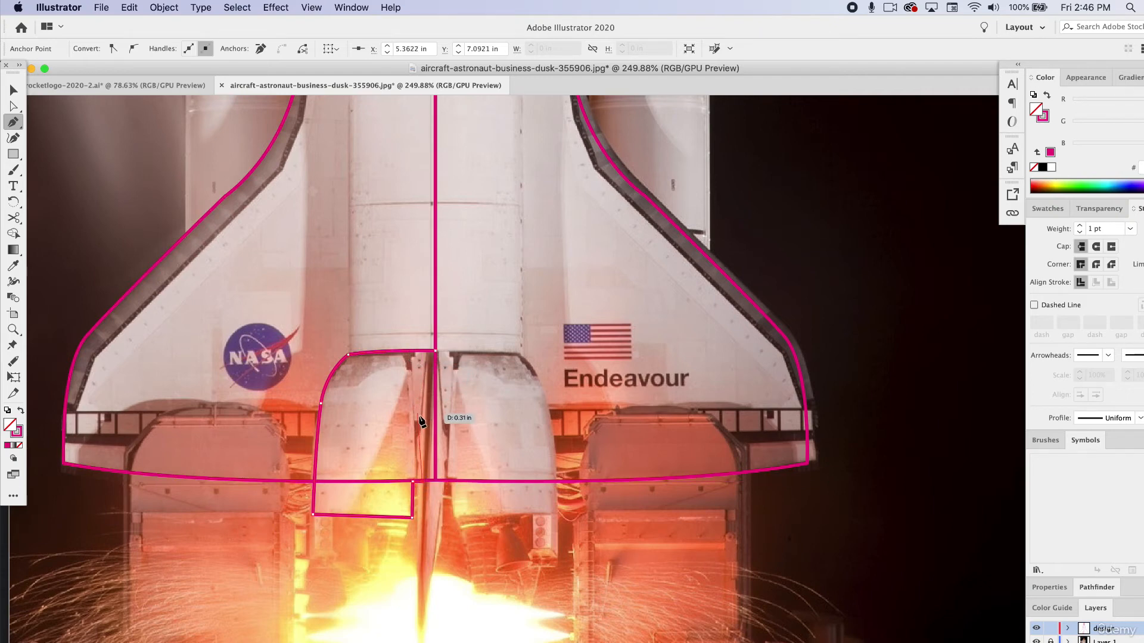
click(423, 427)
key(v)
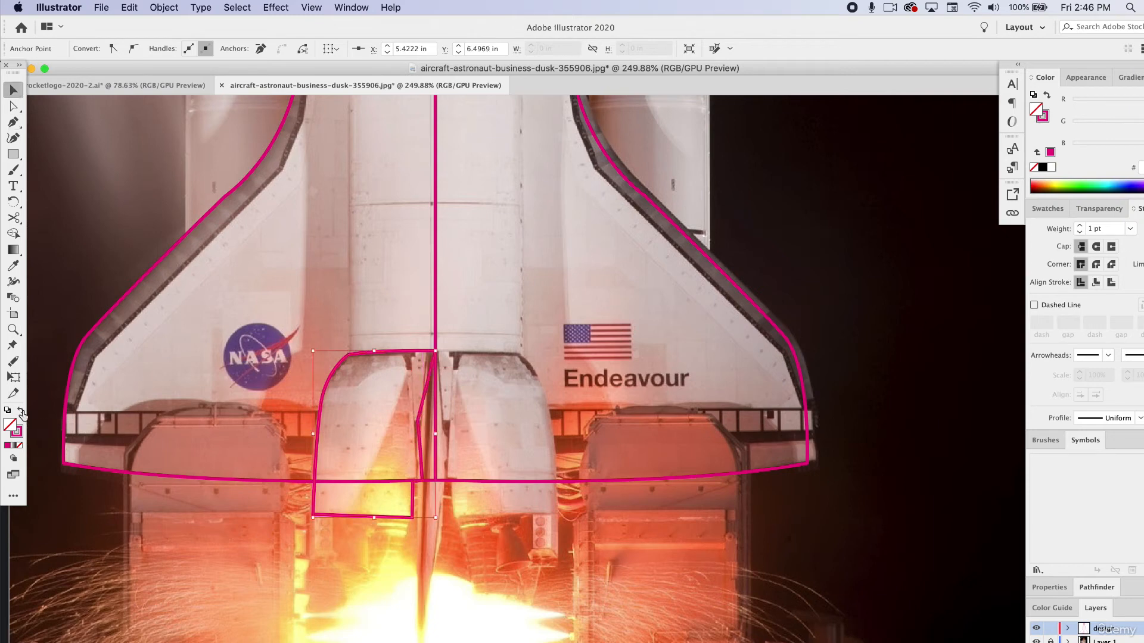
Swap the half engine shape to a solid pink fill and align its two inner anchors with the body's centre line.
click(21, 410)
click(249, 457)
key(a)
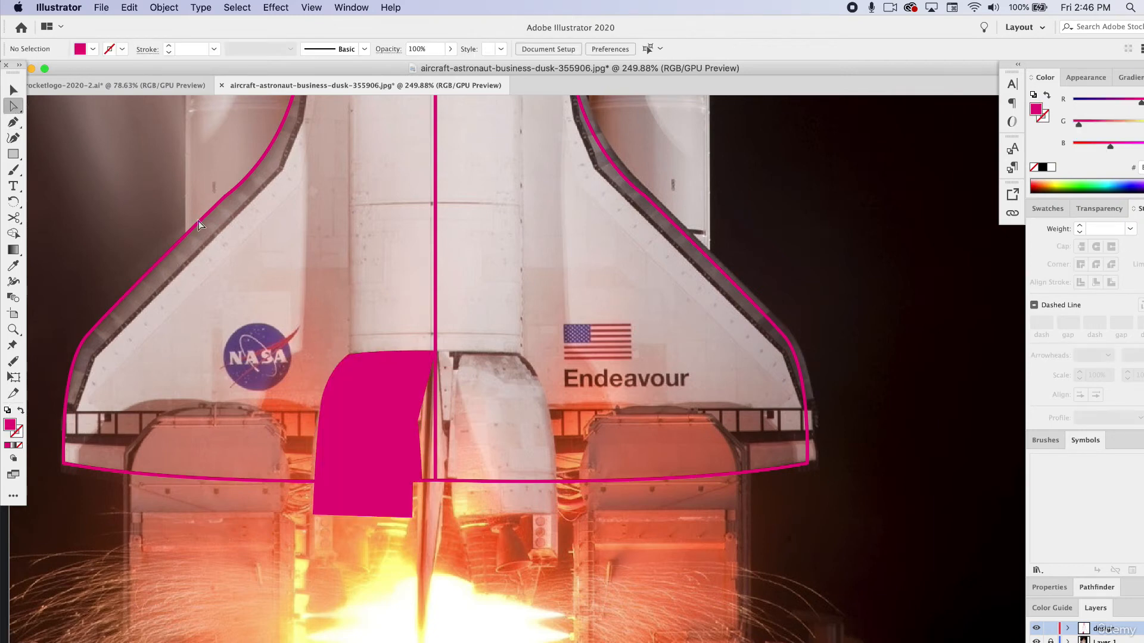
drag(421, 425, 435, 424)
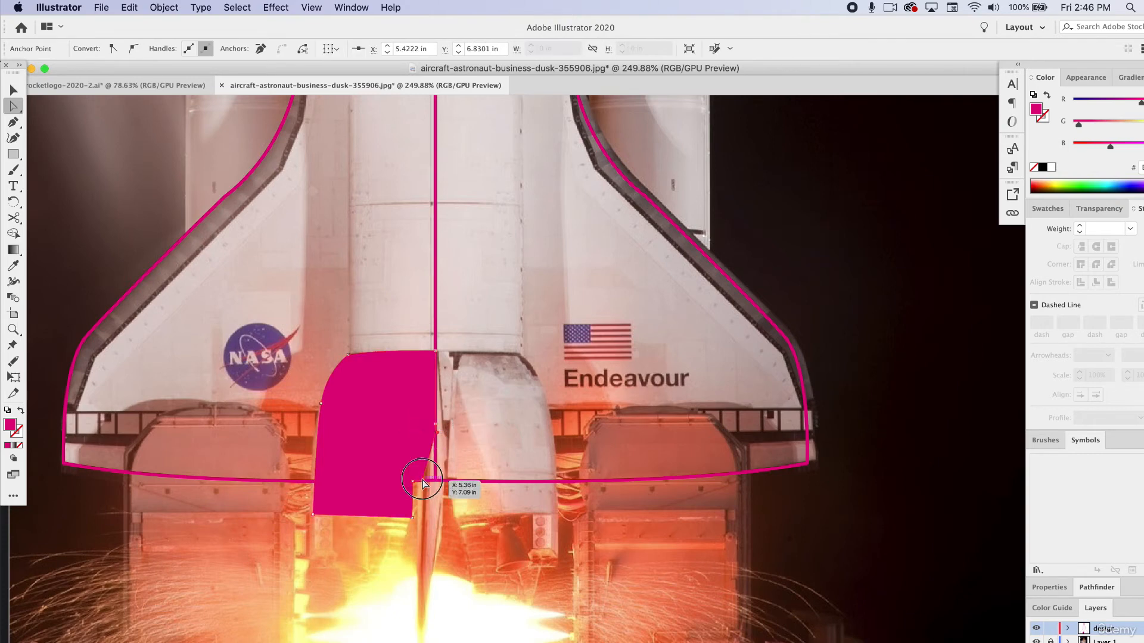
drag(421, 484, 435, 481)
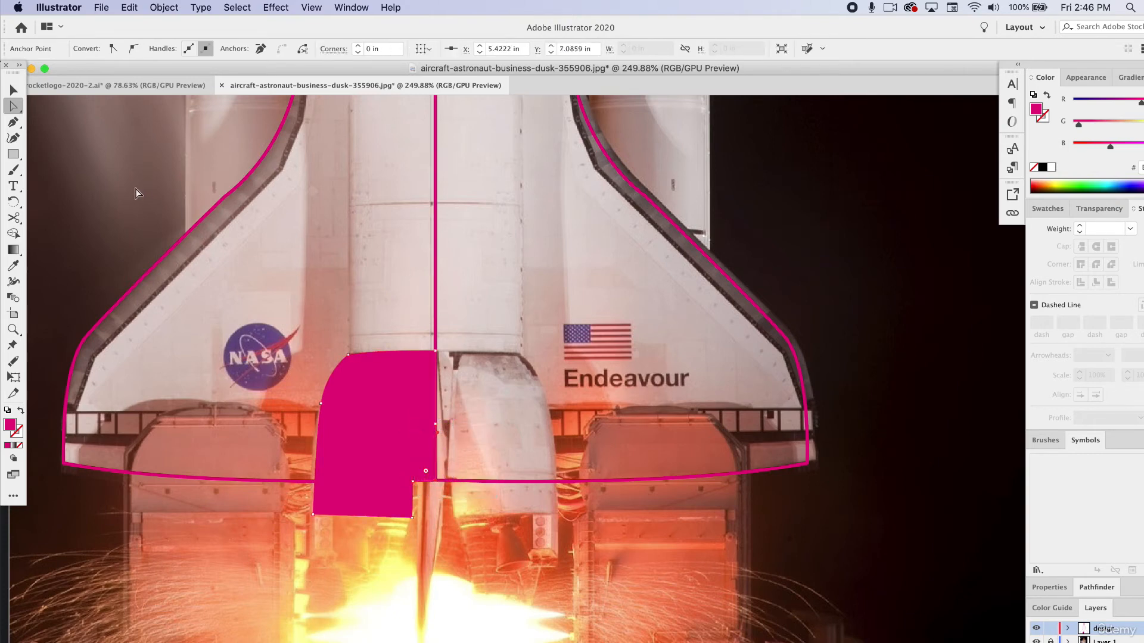
Duplicate the pink half engine shape, reflect the copy across the vertical axis and fit it against the original at the centre line.
click(11, 89)
key(a)
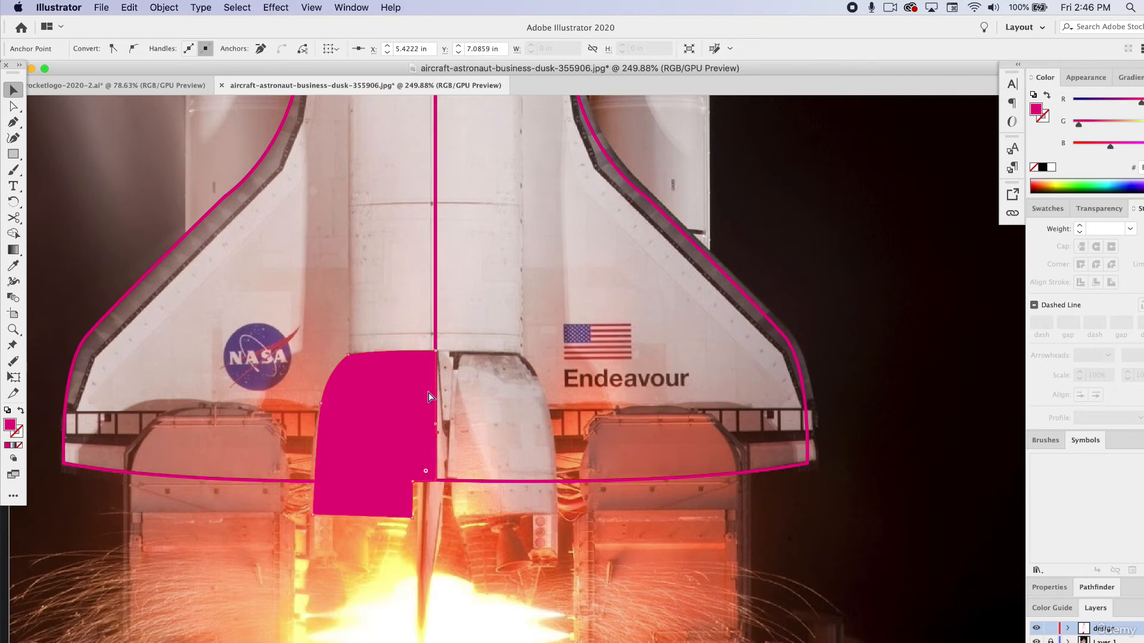
key(super+v)
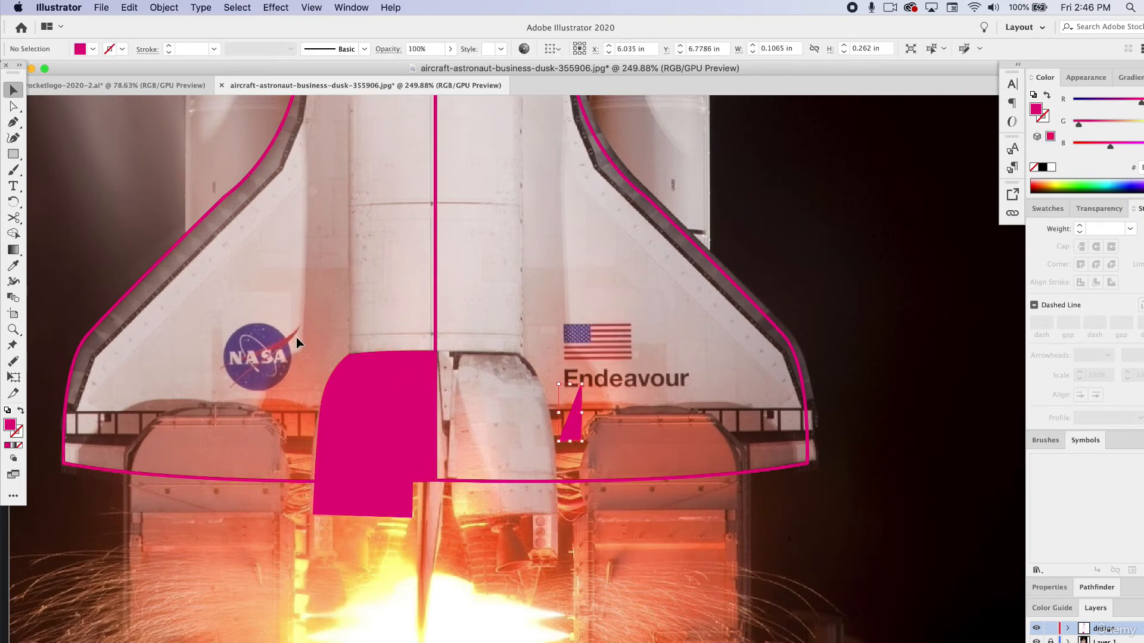
click(378, 398)
key(super+c)
key(super+v)
click(167, 8)
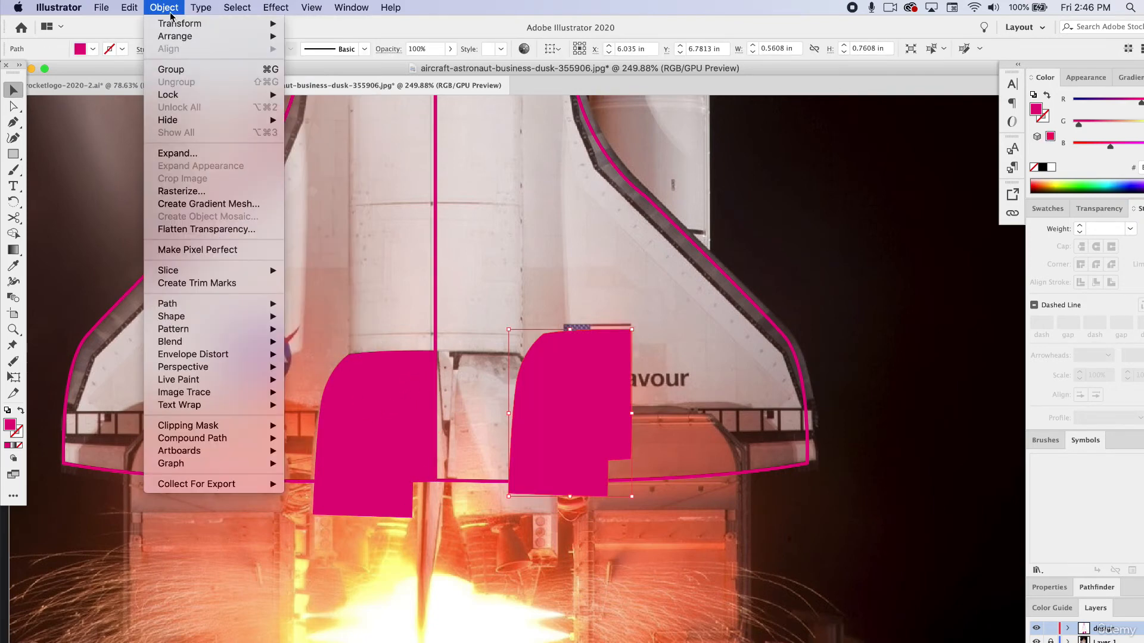
mouse_move(175, 24)
click(303, 74)
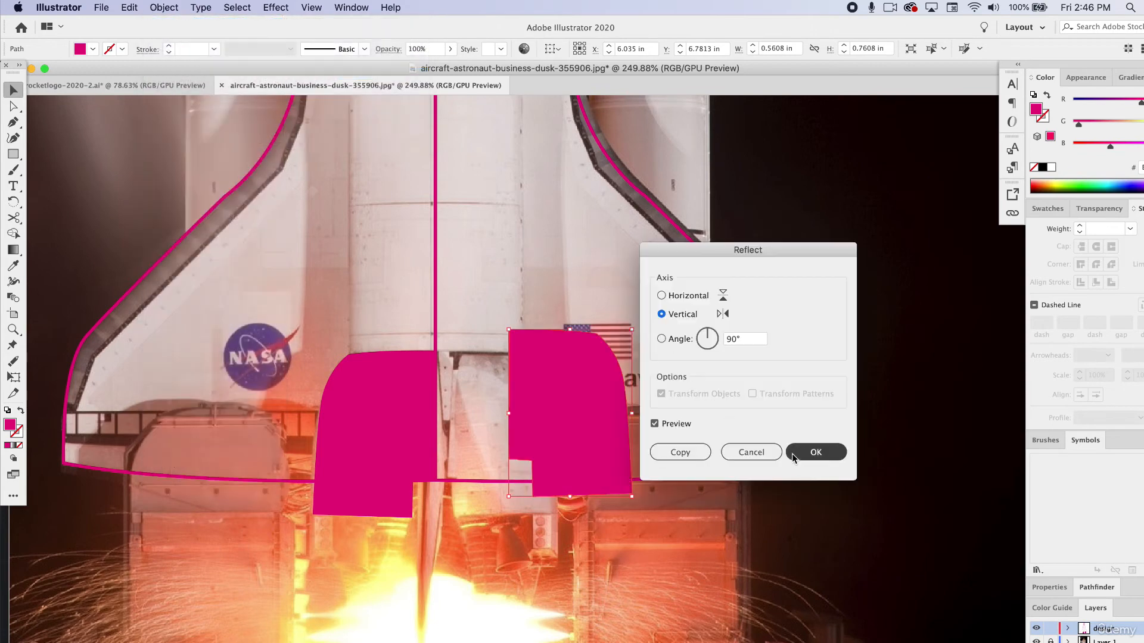
click(815, 452)
drag(571, 384, 424, 412)
Select both engine halves, match them to the body outline's unfilled 1 pt pink stroke with the Eyedropper and deselect them.
shift+click(360, 419)
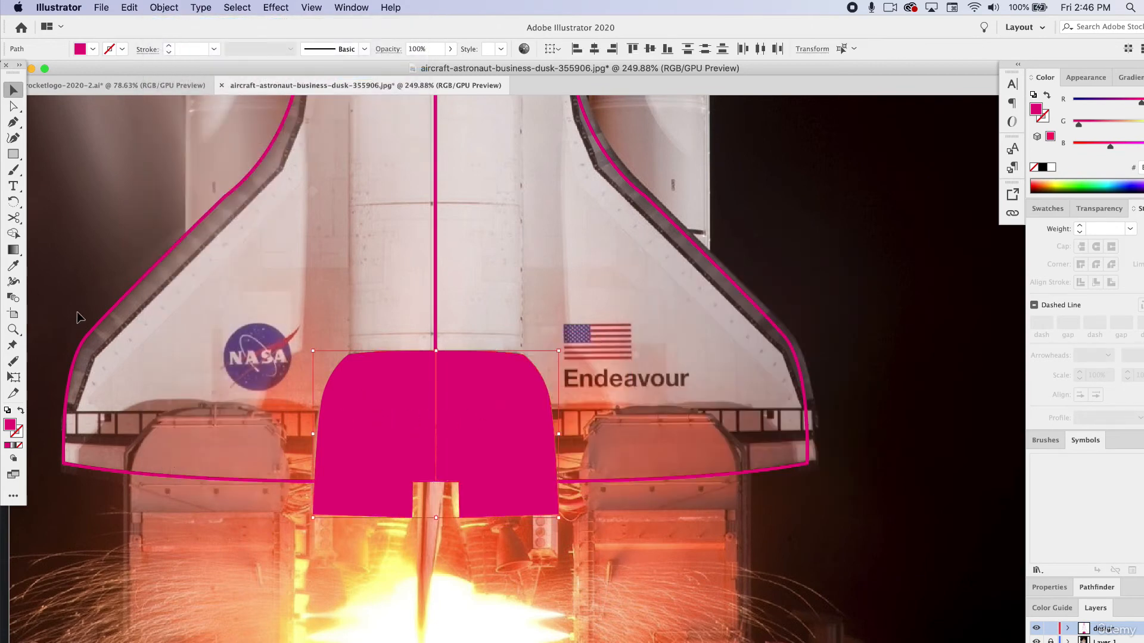
click(13, 266)
click(126, 290)
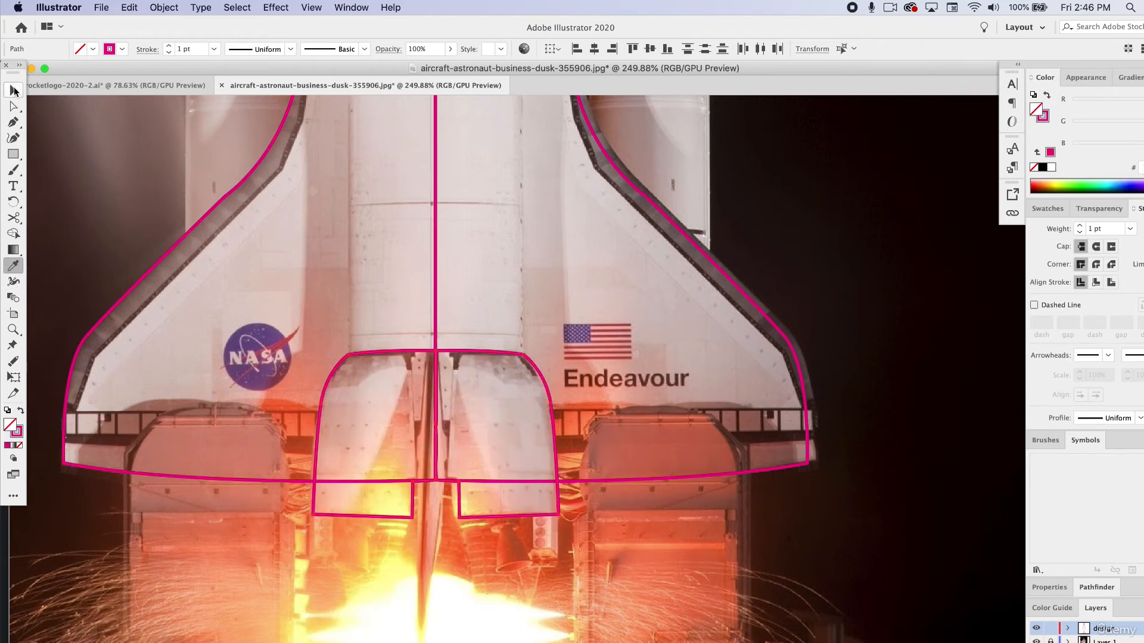
click(14, 90)
click(99, 126)
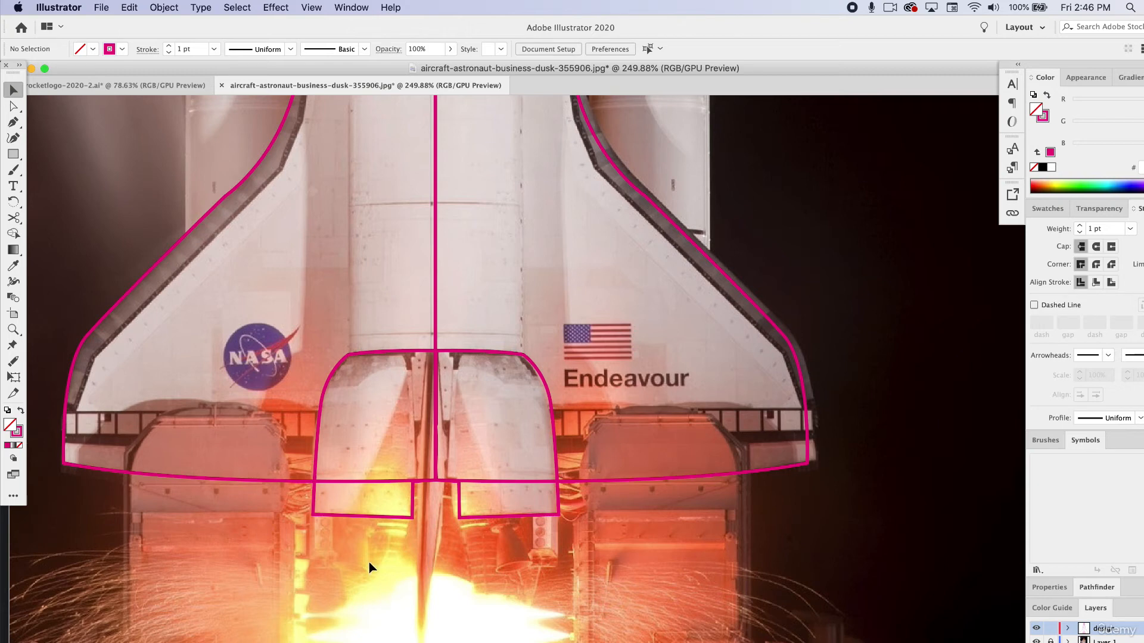
Check the shuttle silhouette by filling both body halves solid pink, and swap them back to unfilled pink outlines.
scroll(365, 400, up, 5)
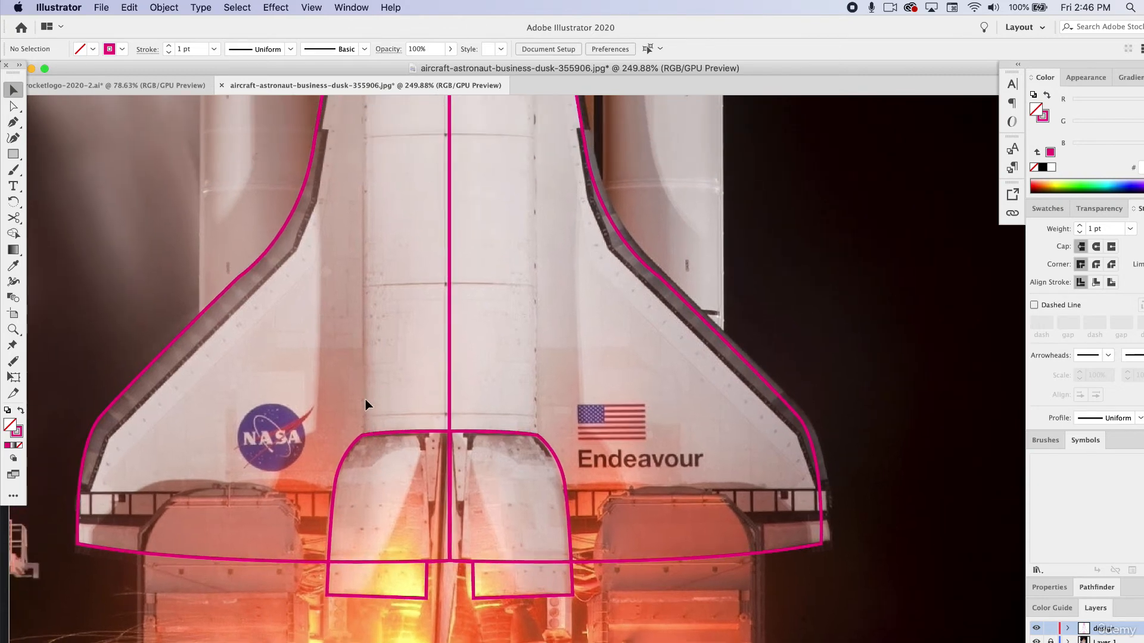
scroll(366, 400, up, 3)
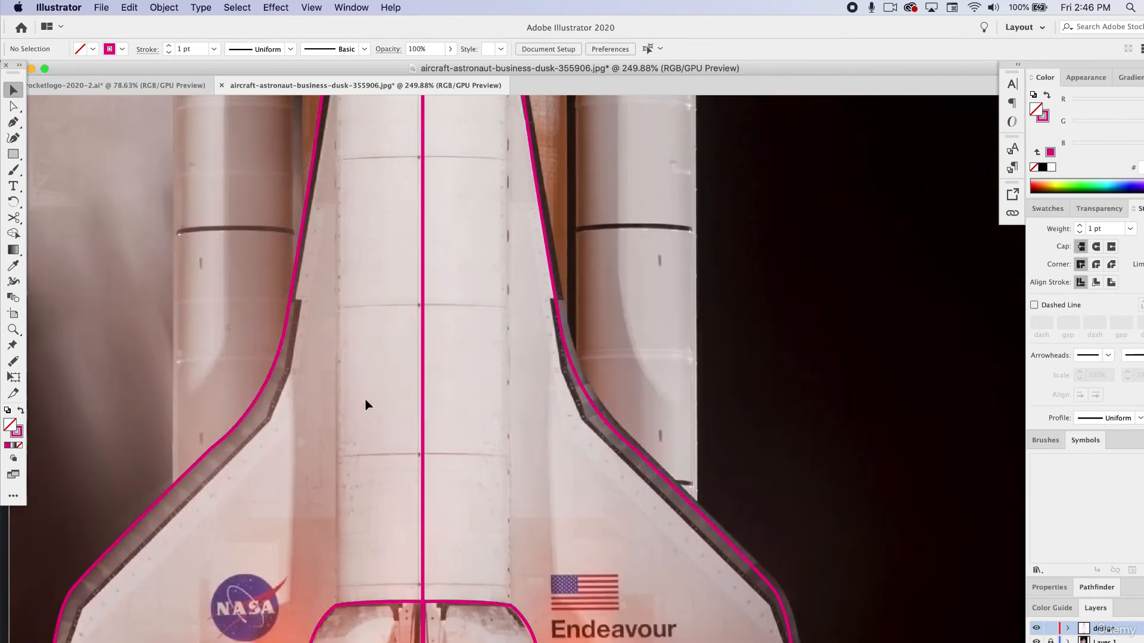
click(424, 376)
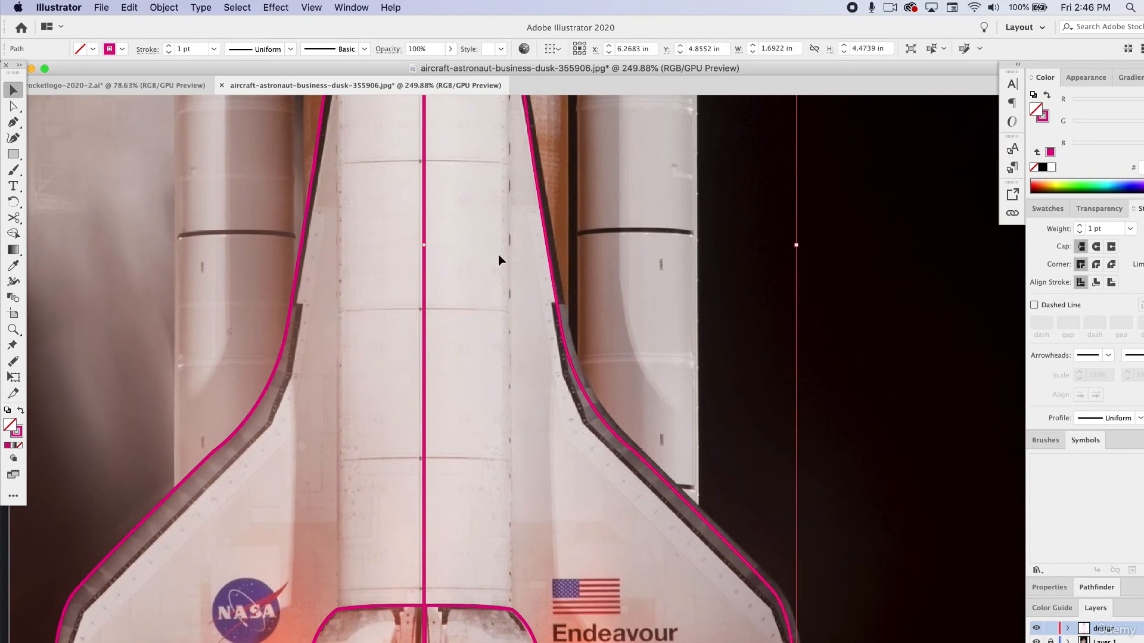
shift+click(303, 260)
click(20, 411)
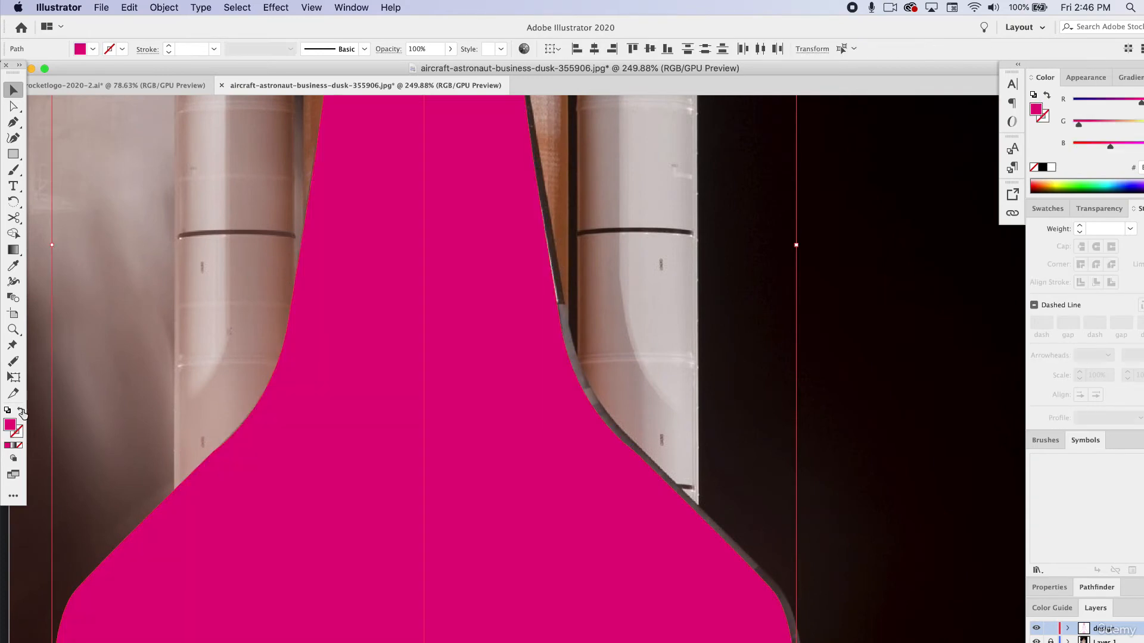
click(116, 340)
scroll(330, 371, down, 5)
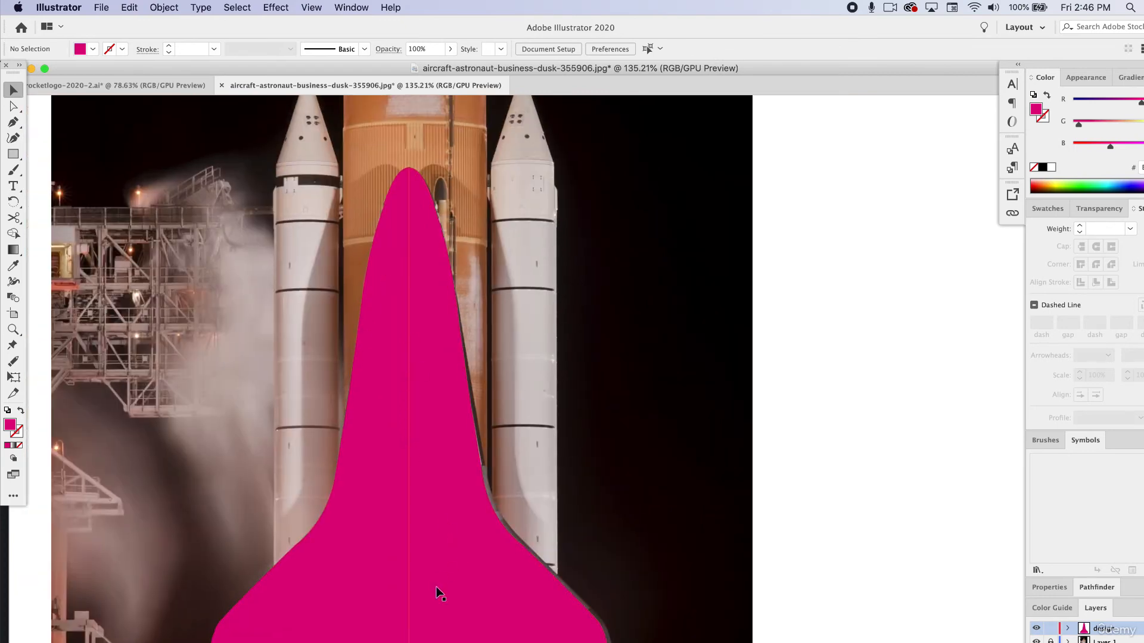
click(438, 587)
key(shift+x)
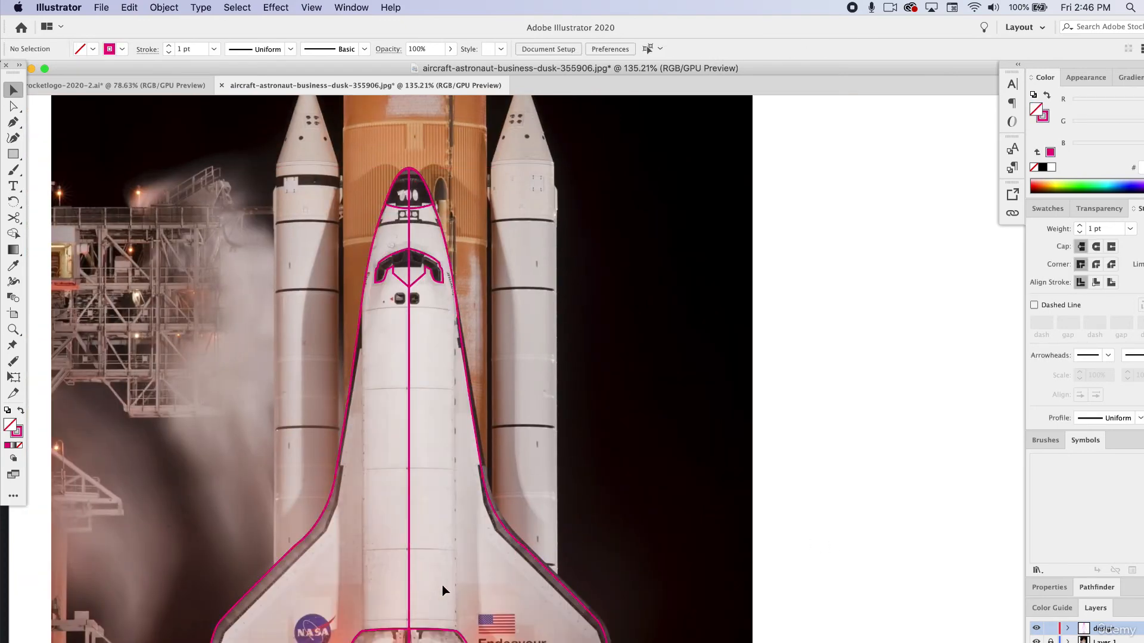
click(395, 581)
Trace the left fuselage edge with the Pen tool, from the fuselage side down to a corner beside the NASA logo.
scroll(395, 581, up, 3)
scroll(395, 581, up, 1)
scroll(395, 577, down, 2)
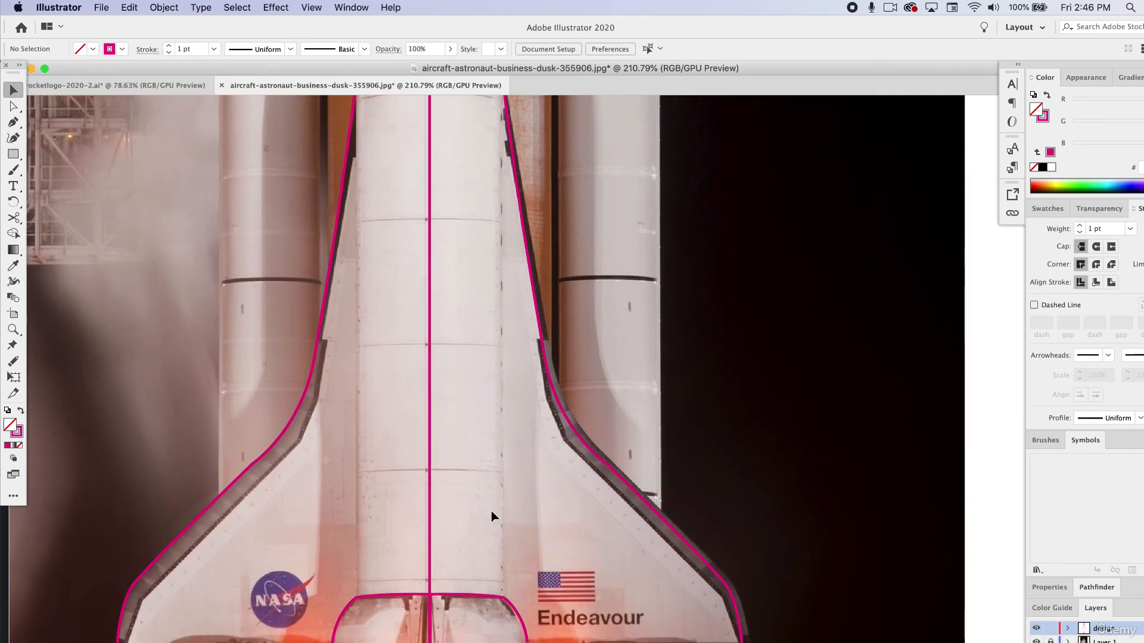
scroll(405, 301, up, 1)
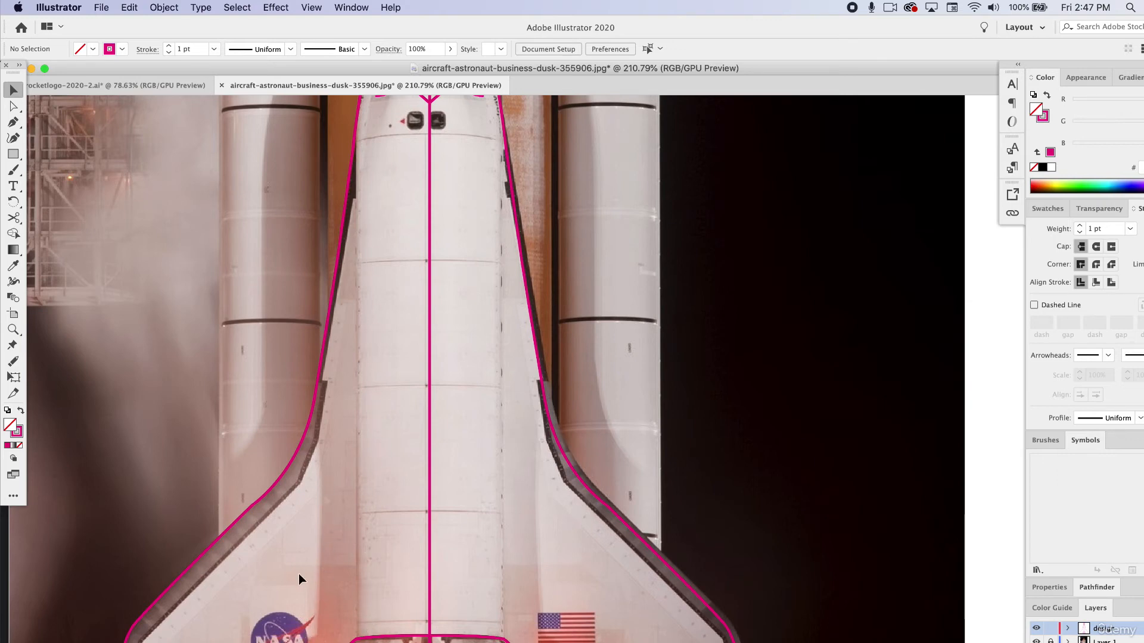
key(p)
click(357, 272)
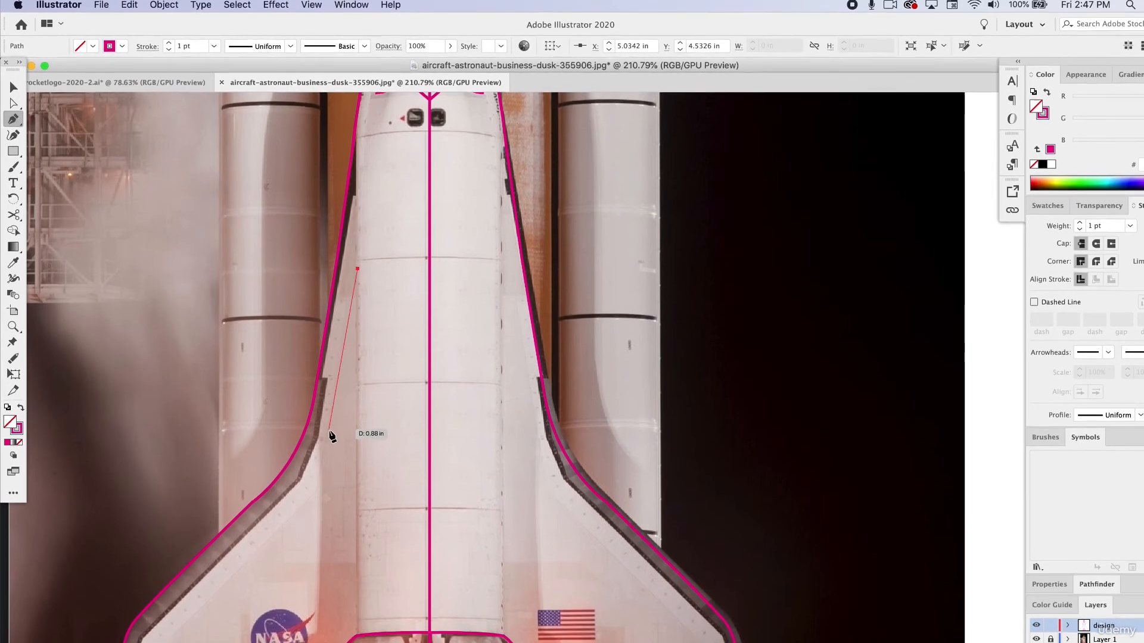
drag(327, 455, 309, 489)
click(326, 455)
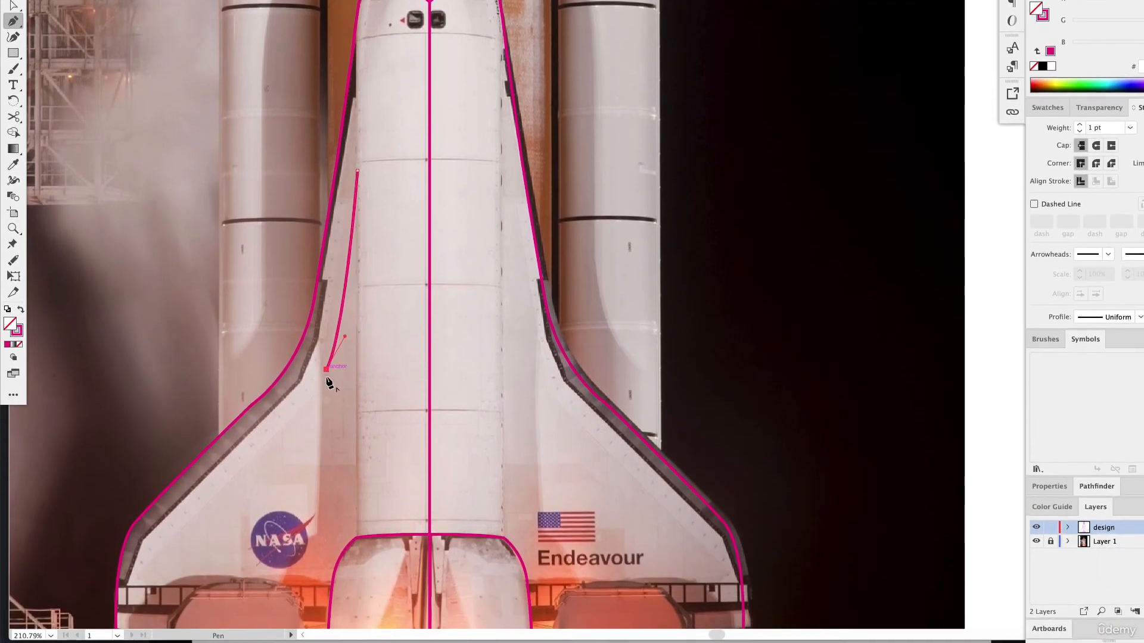
drag(318, 554, 320, 612)
key(ctrl+z)
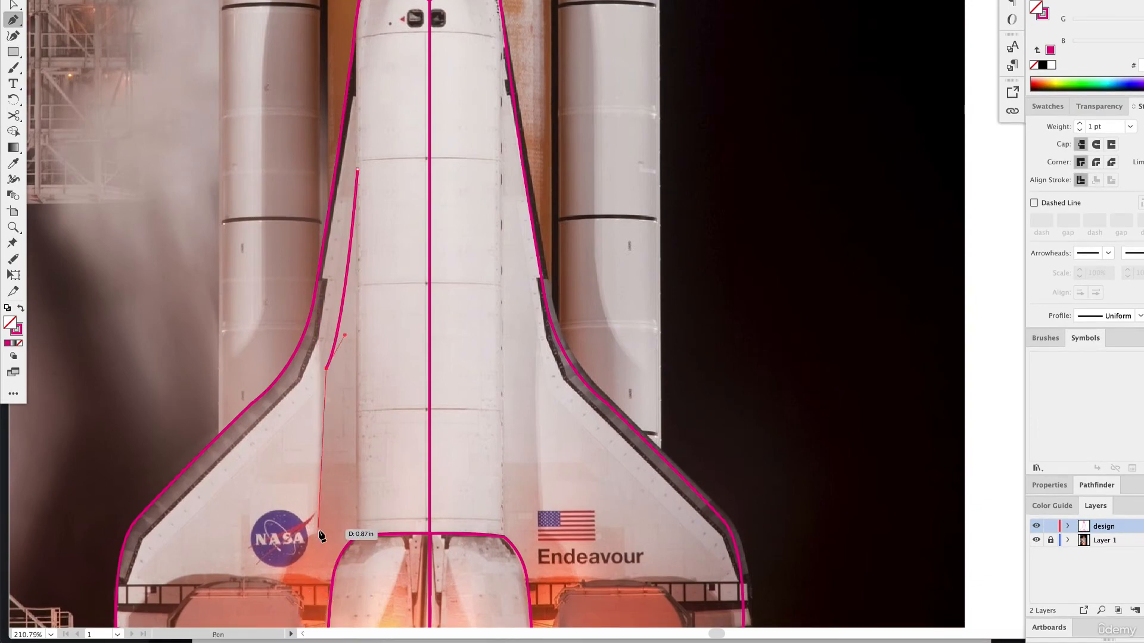
scroll(320, 536, up, 8)
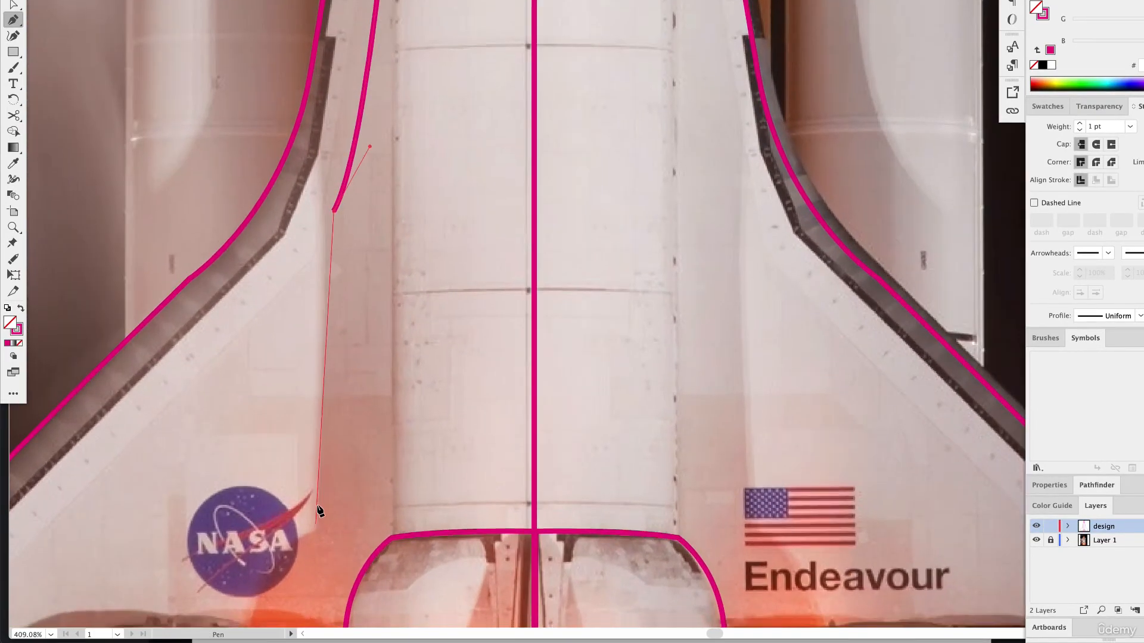
drag(329, 354, 327, 446)
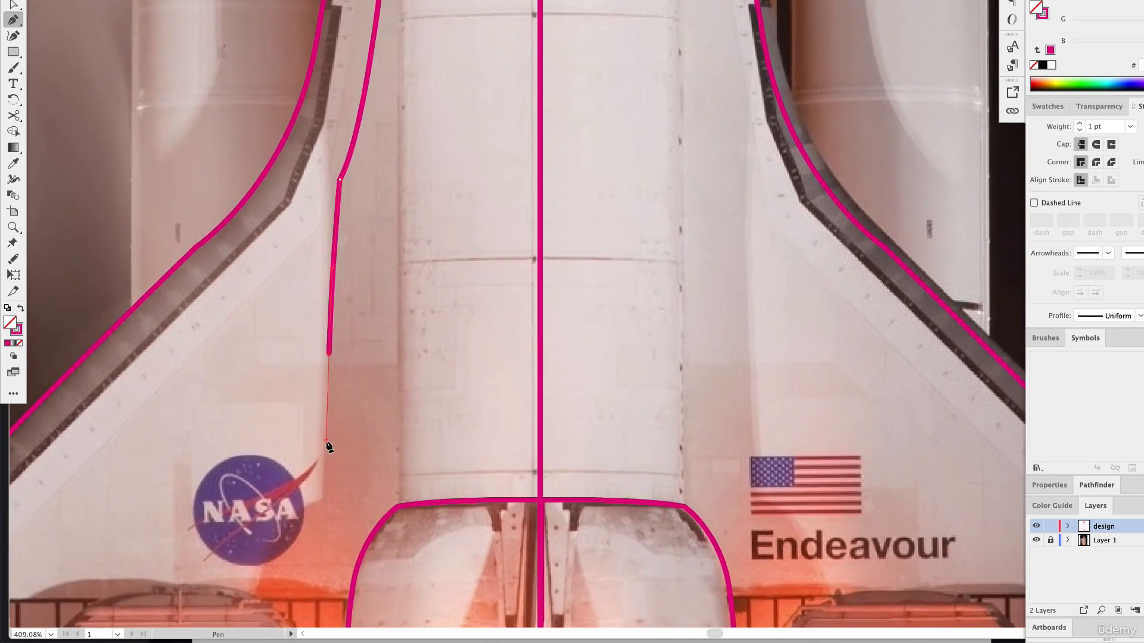
click(324, 494)
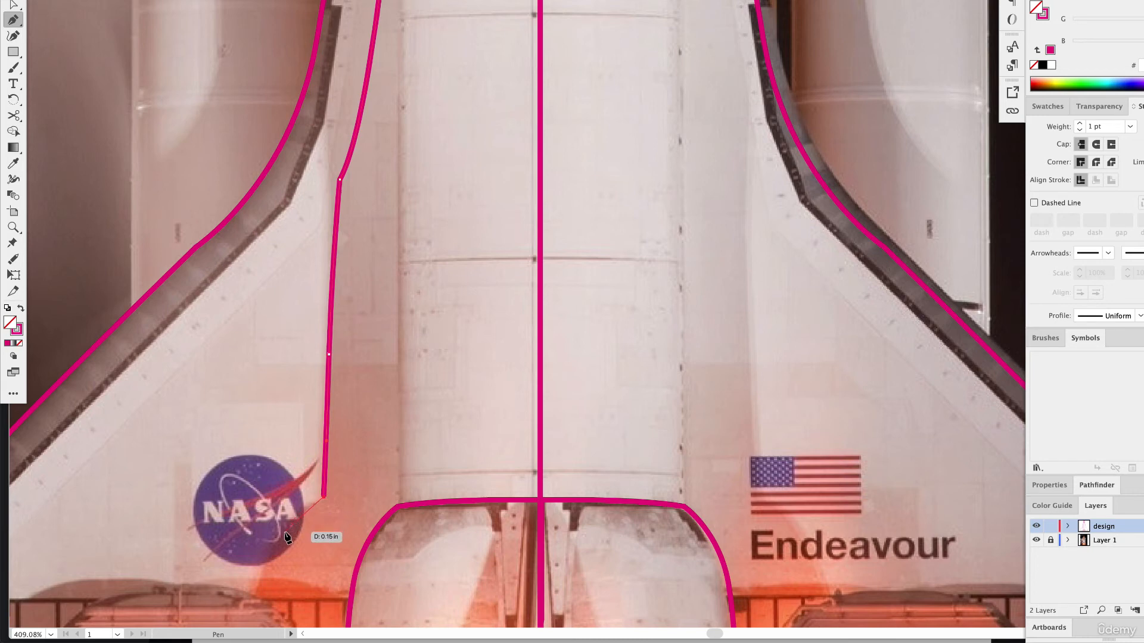
Continue the path from beside the NASA logo in an outward curve, ending in a corner anchor on the wing's lower edge line.
drag(269, 557, 269, 571)
click(257, 595)
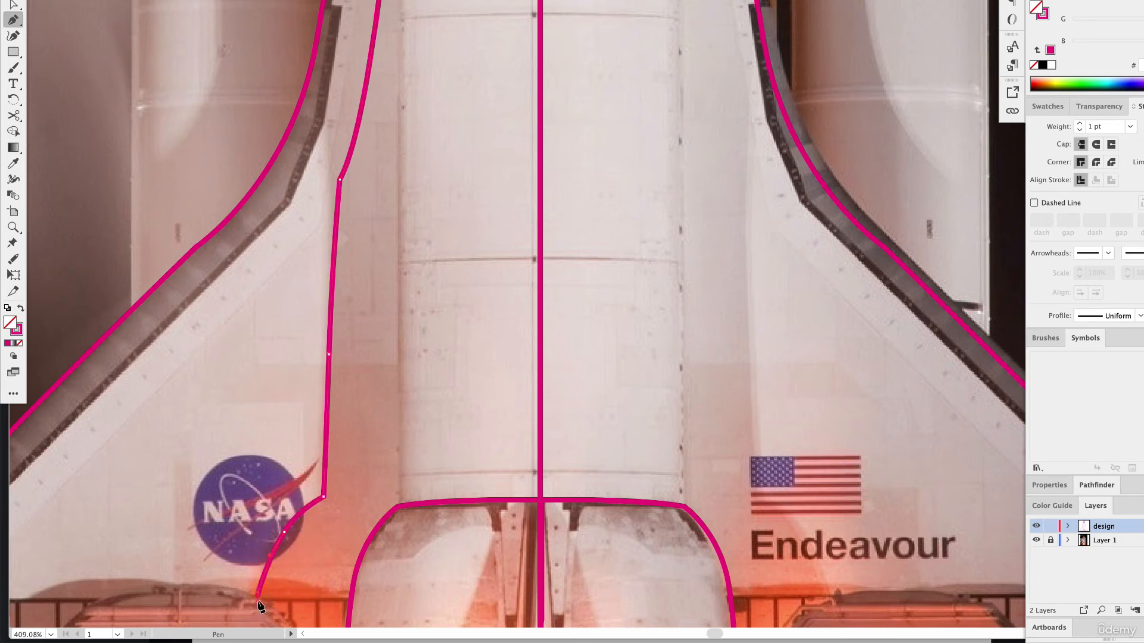
scroll(257, 597, down, 1)
scroll(259, 591, down, 5)
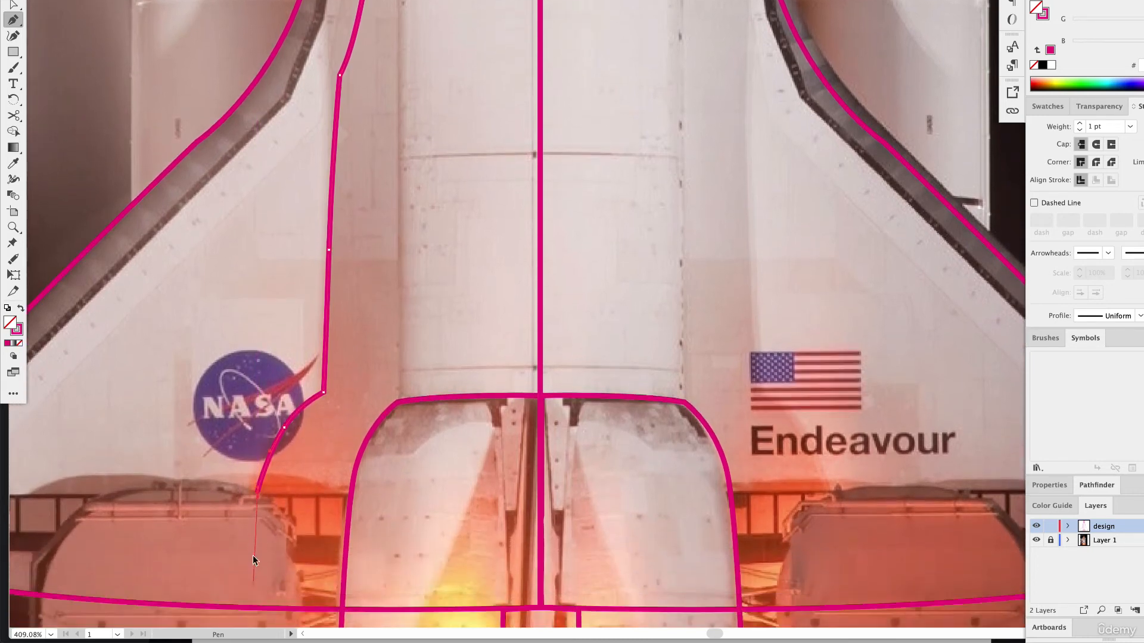
scroll(250, 602, down, 5)
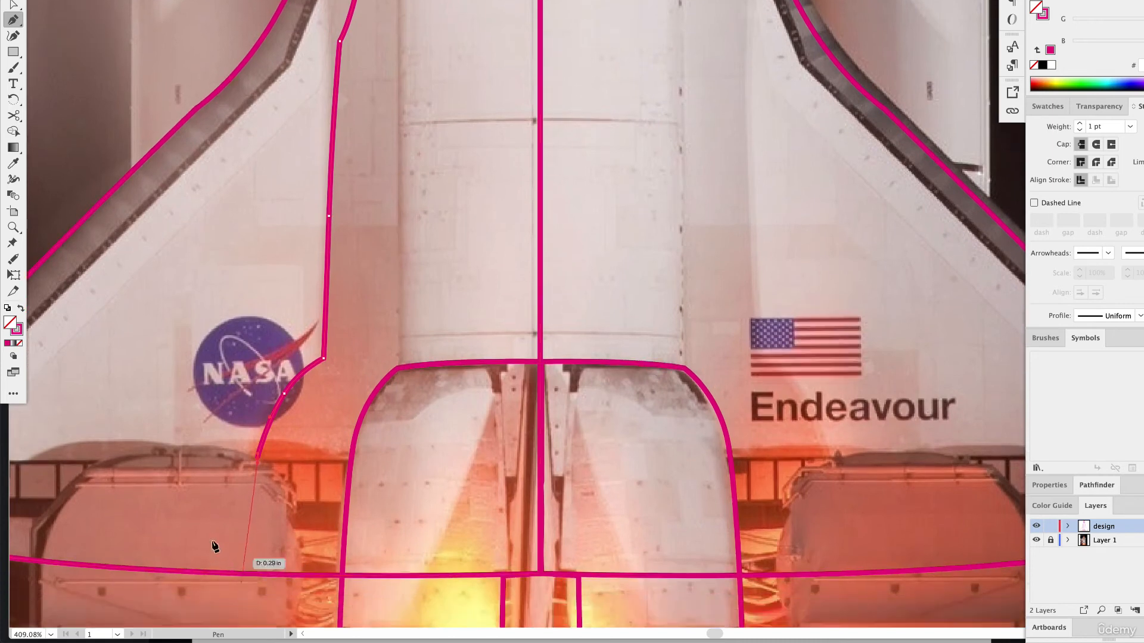
scroll(102, 536, down, 3)
scroll(102, 536, left, 3)
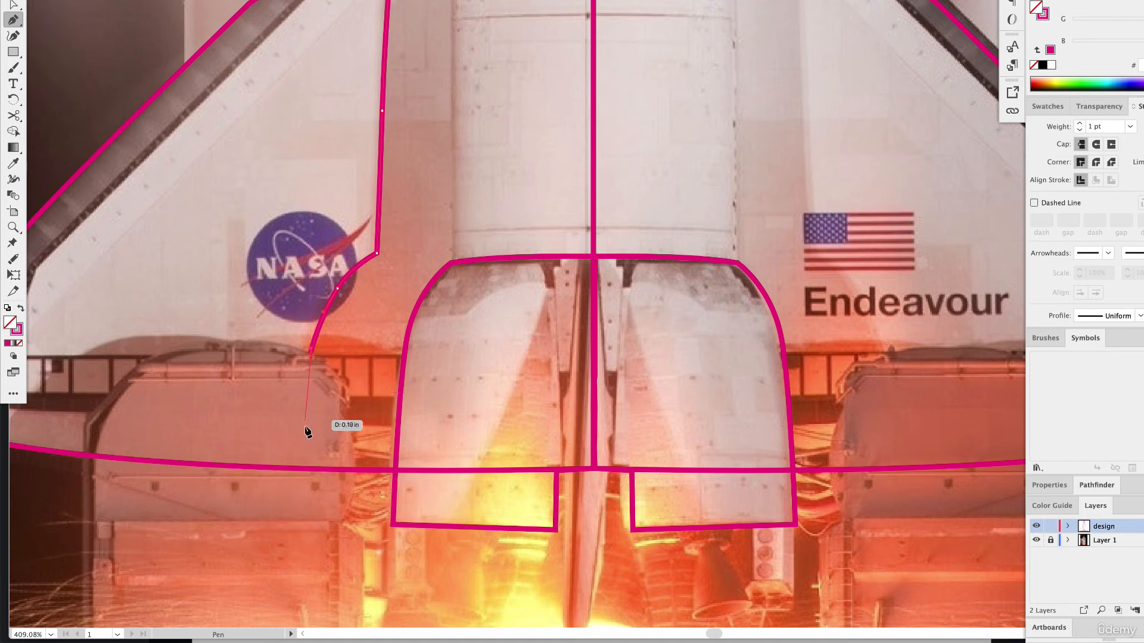
click(293, 471)
drag(293, 469, 293, 524)
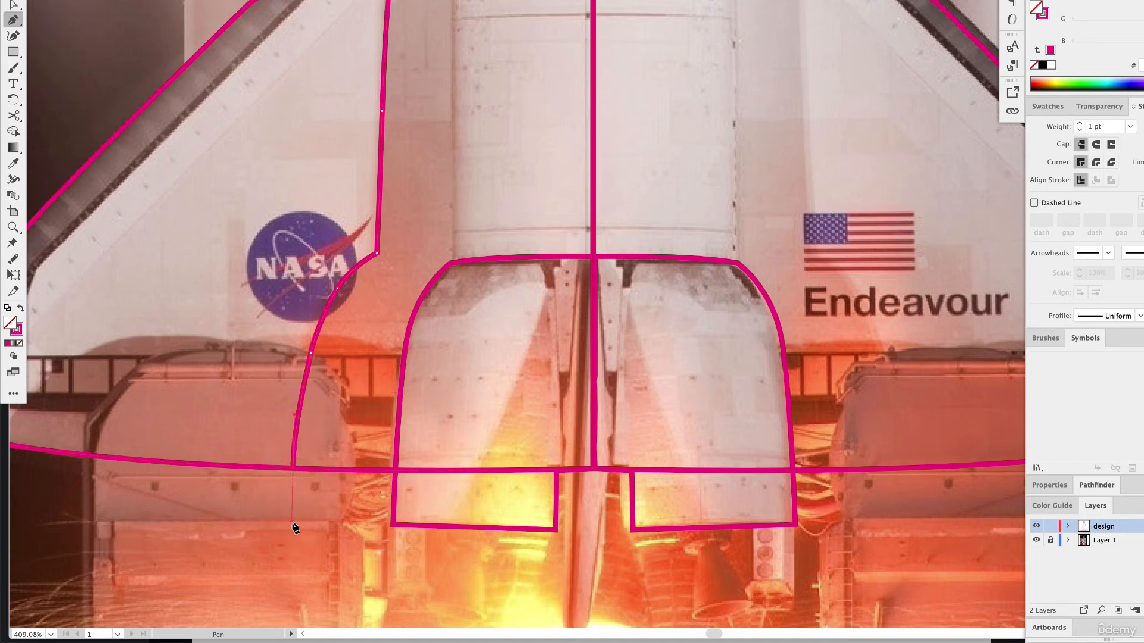
click(293, 469)
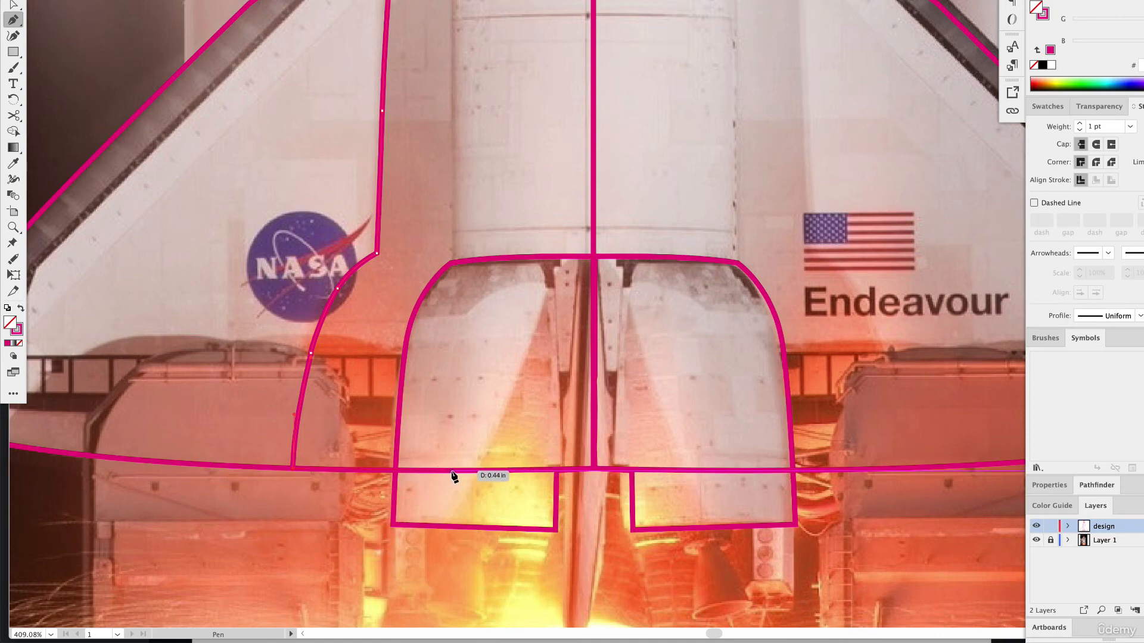
Run the path straight up along the fuselage panel seam and close the shape at its starting anchor.
scroll(454, 326, up, 10)
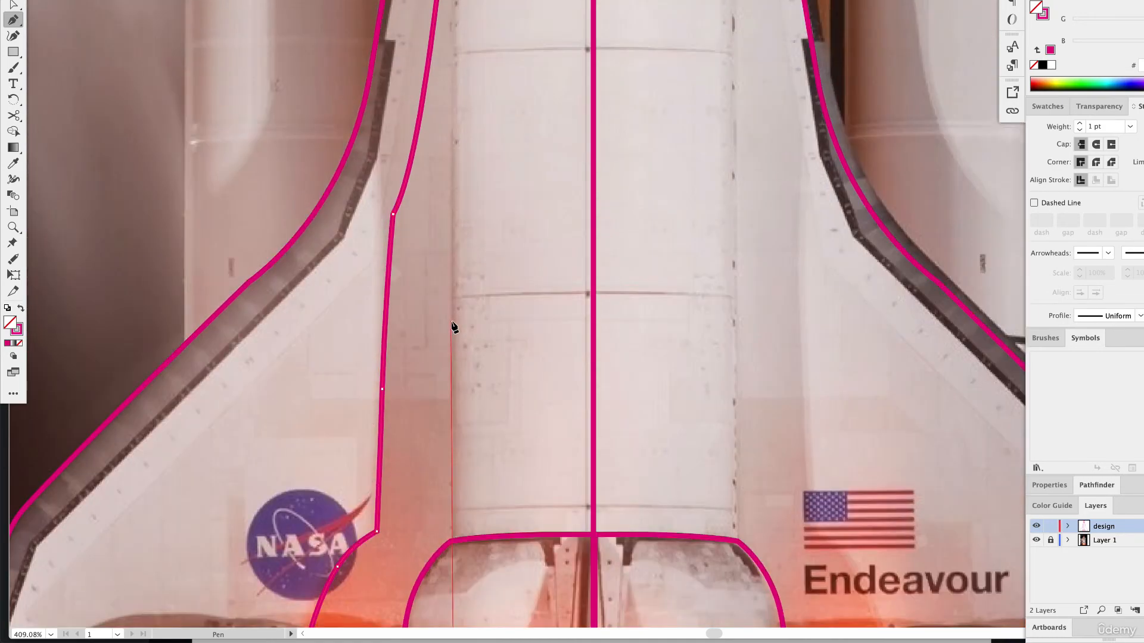
scroll(452, 322, up, 2)
click(454, 228)
scroll(454, 229, up, 2)
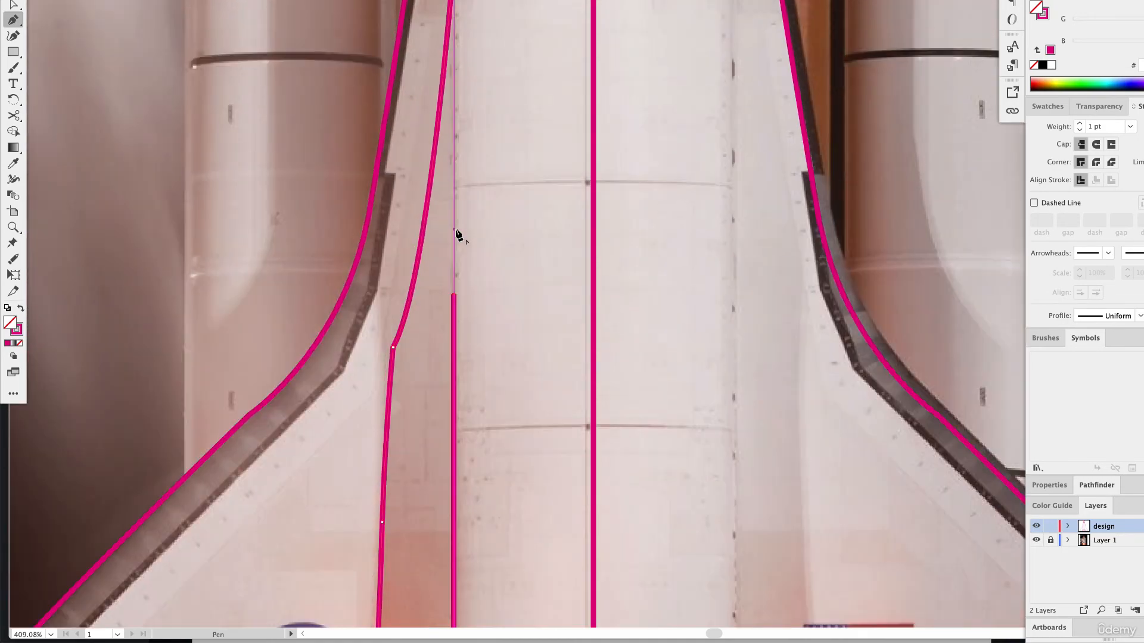
scroll(457, 235, up, 2)
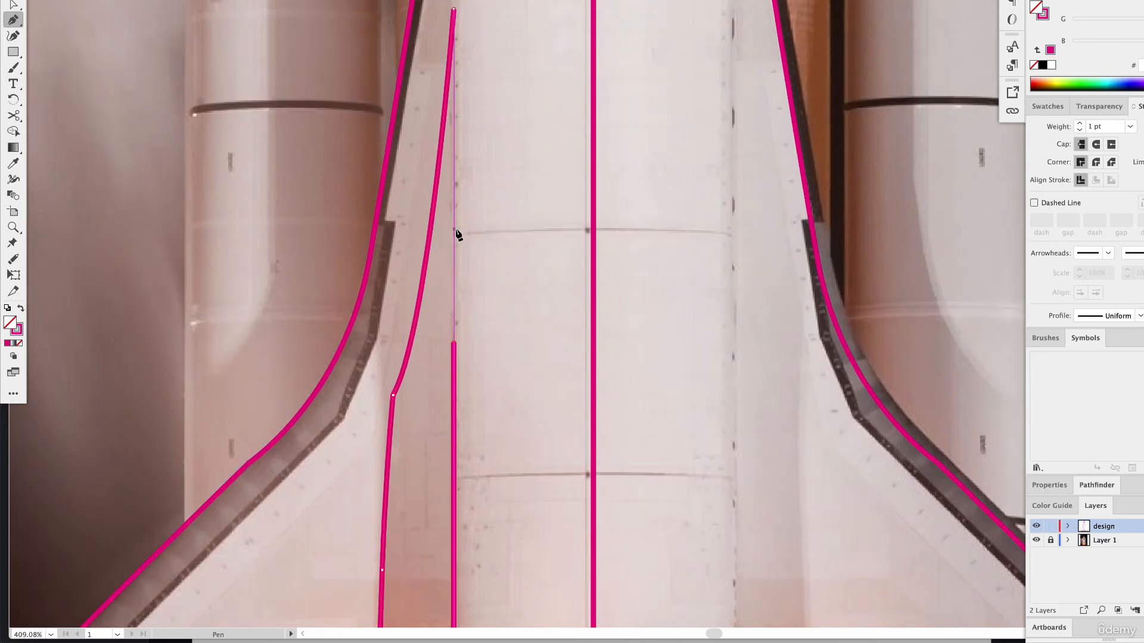
click(454, 20)
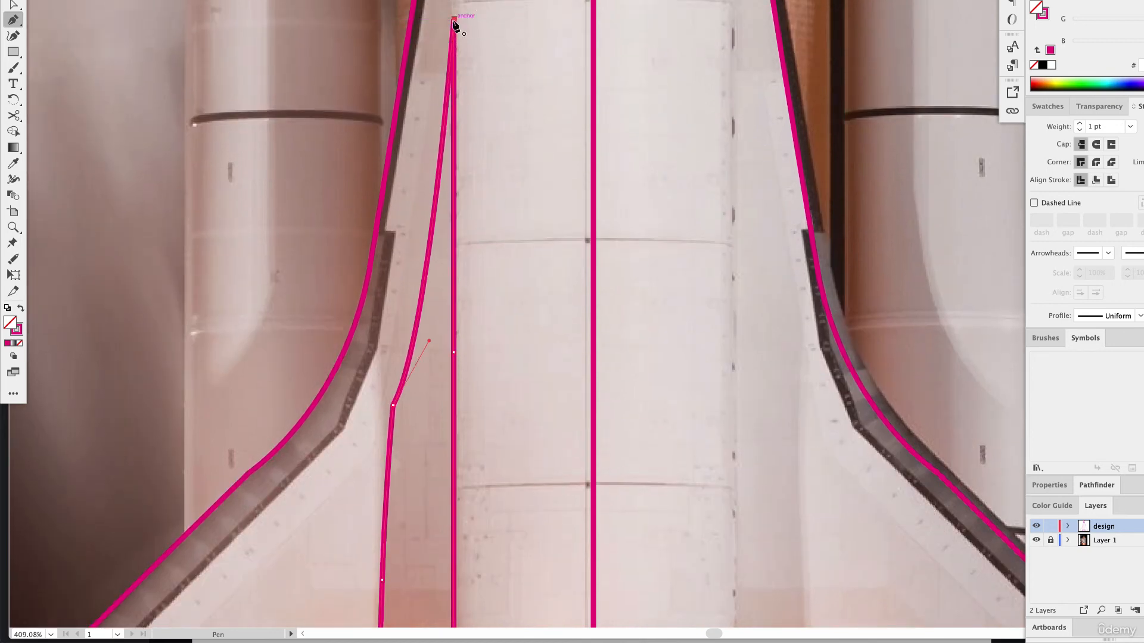
Smooth the kink on the outer edge of the new side shape by converting that anchor to a curve with the Curvature tool.
click(8, 3)
drag(429, 341, 416, 327)
click(9, 35)
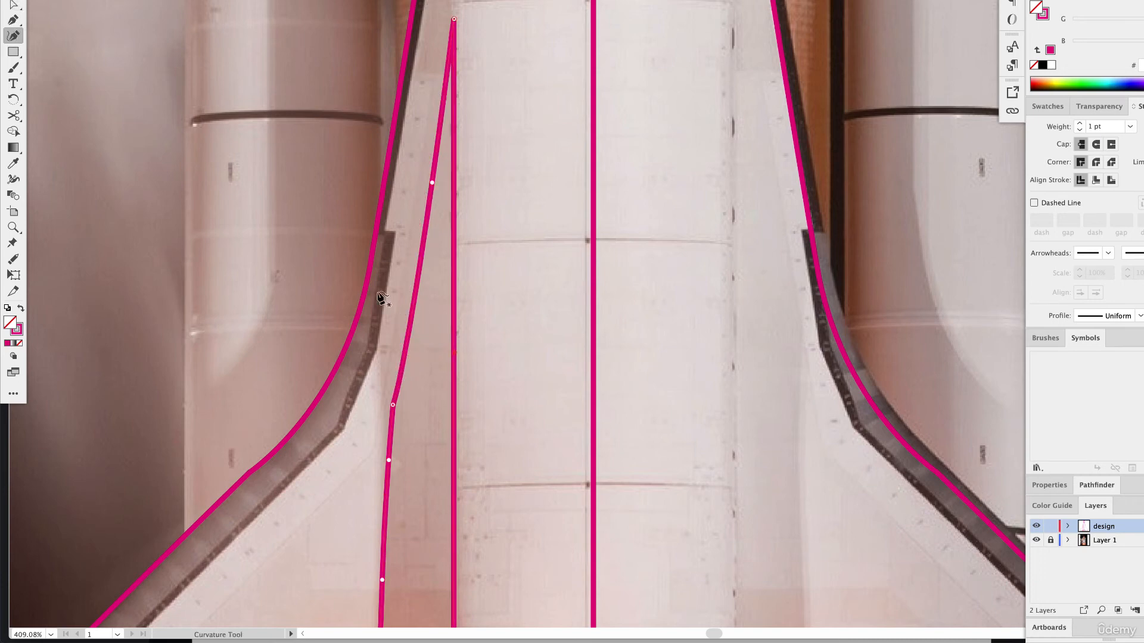
double_click(394, 405)
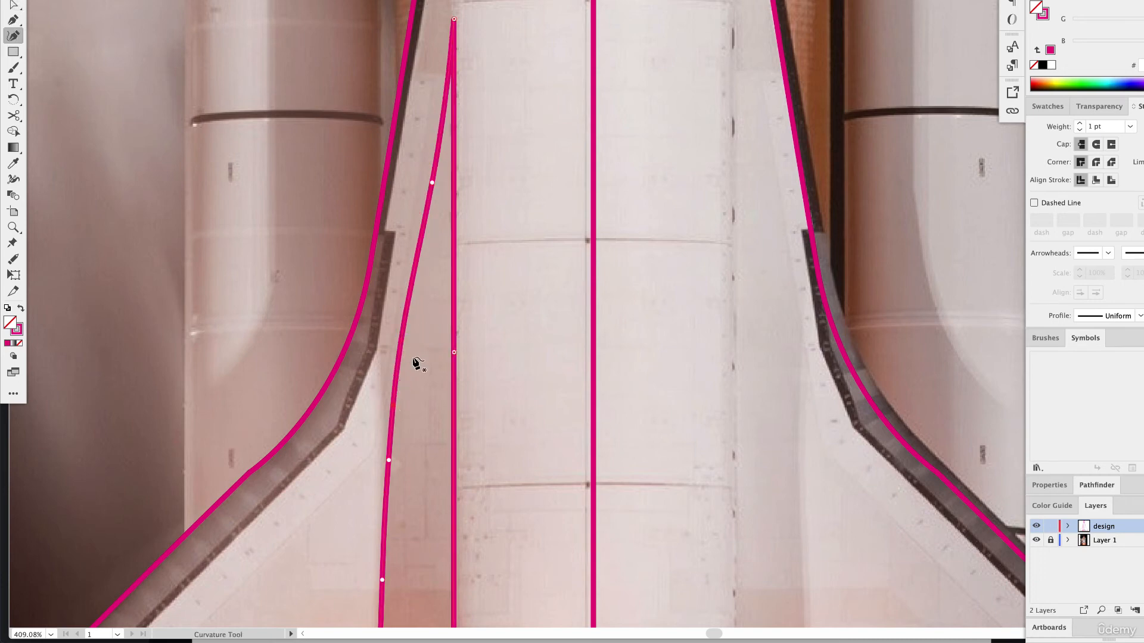
double_click(392, 406)
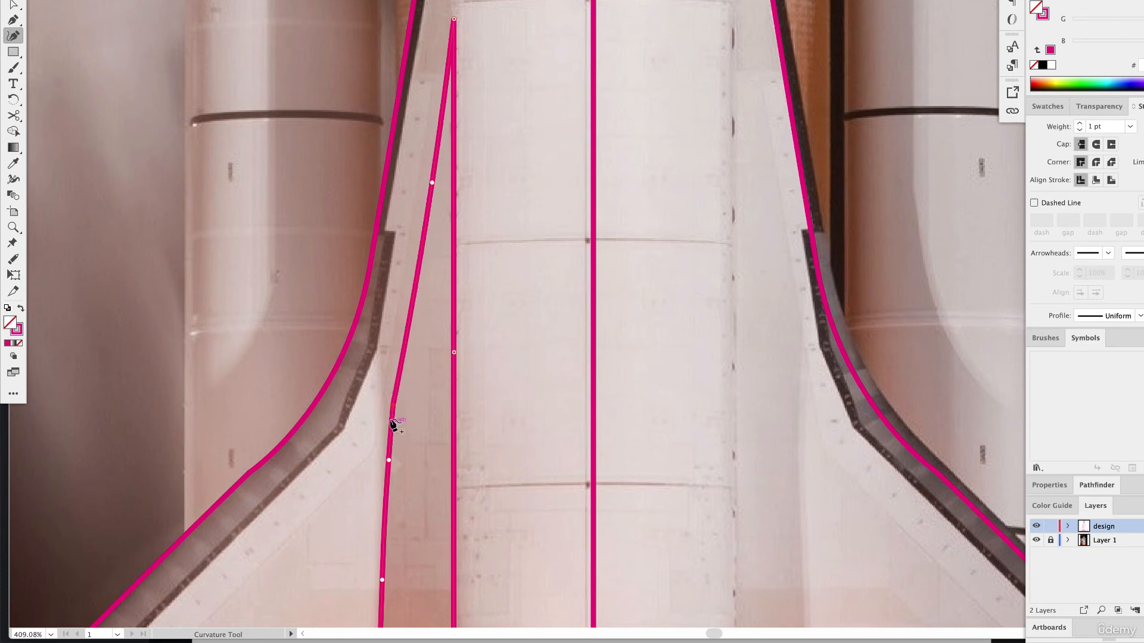
double_click(393, 408)
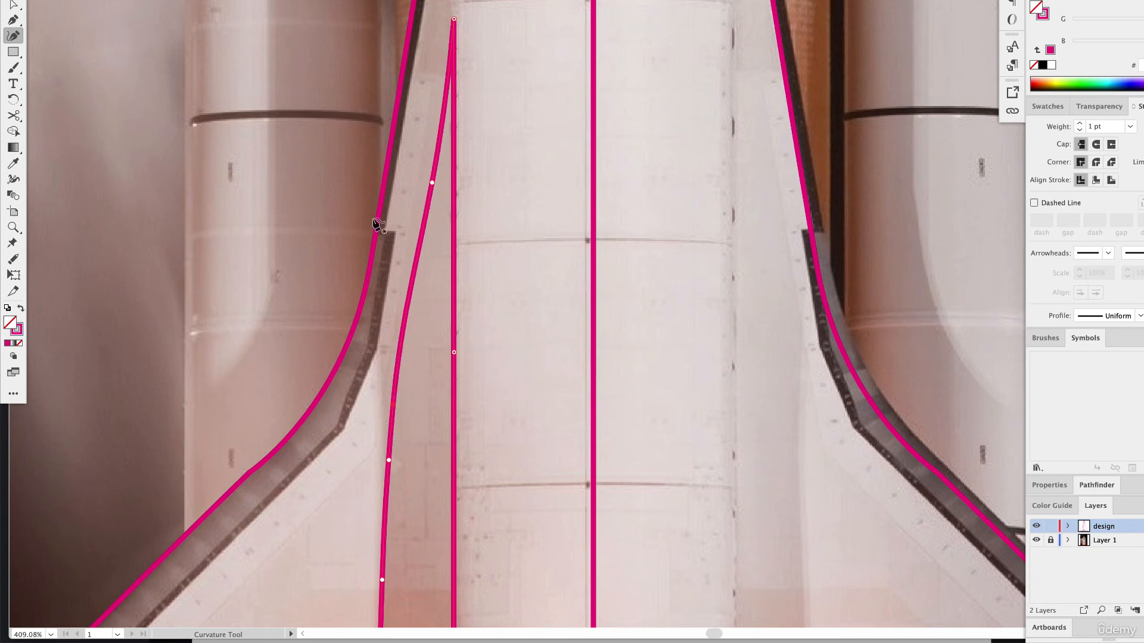
Round off the sharp upper tip of the left side shape with its live corner and reselect the whole shape.
scroll(433, 122, up, 3)
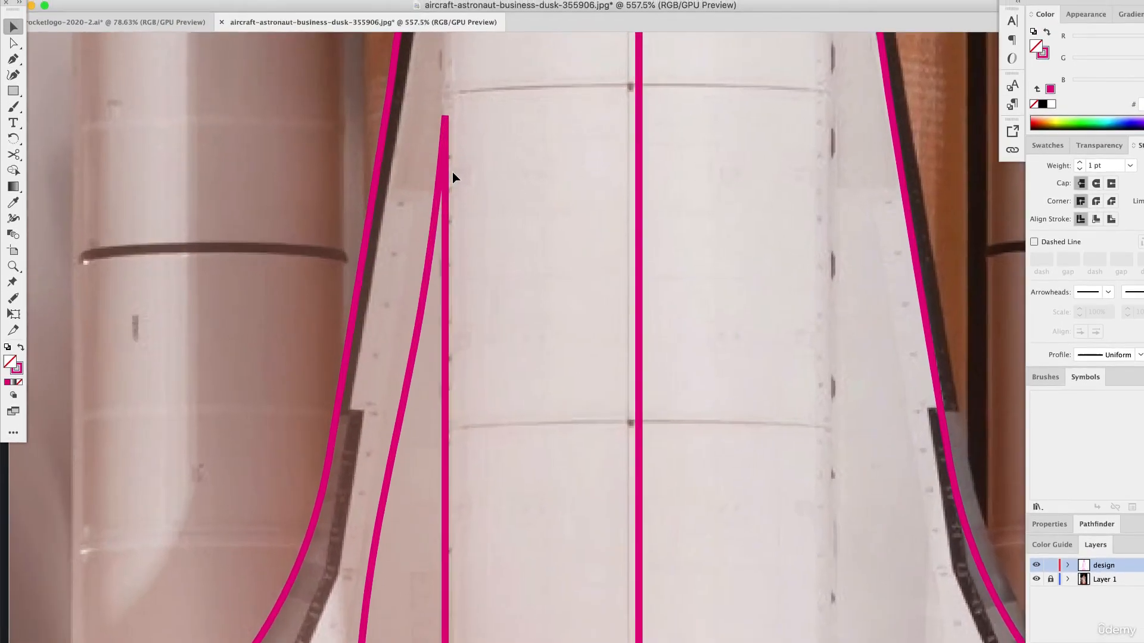
scroll(452, 173, up, 5)
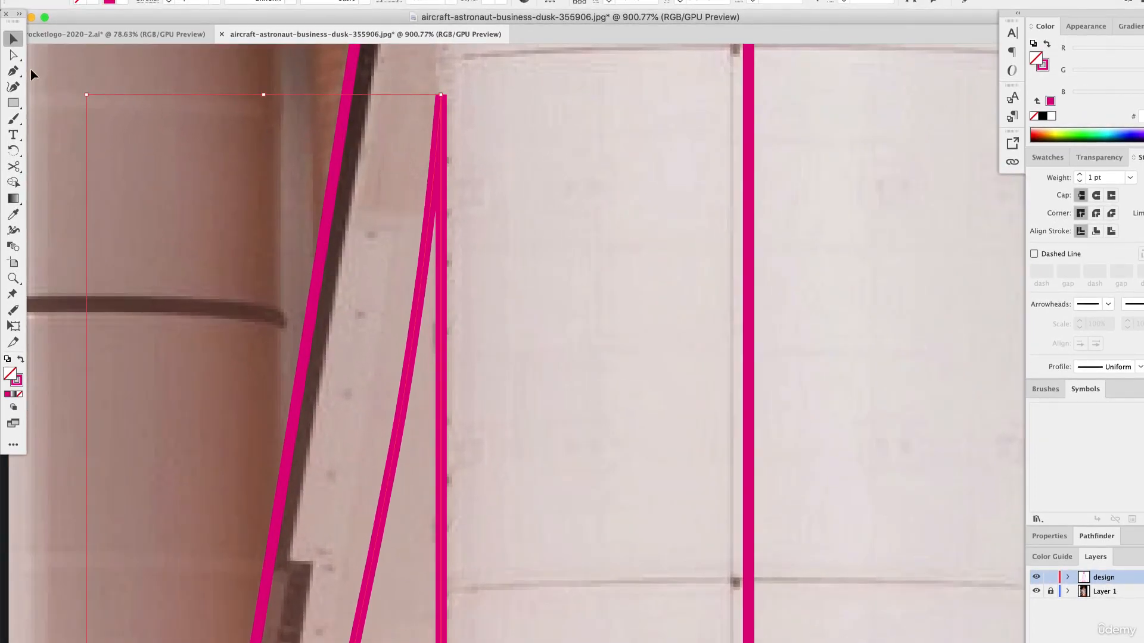
key(a)
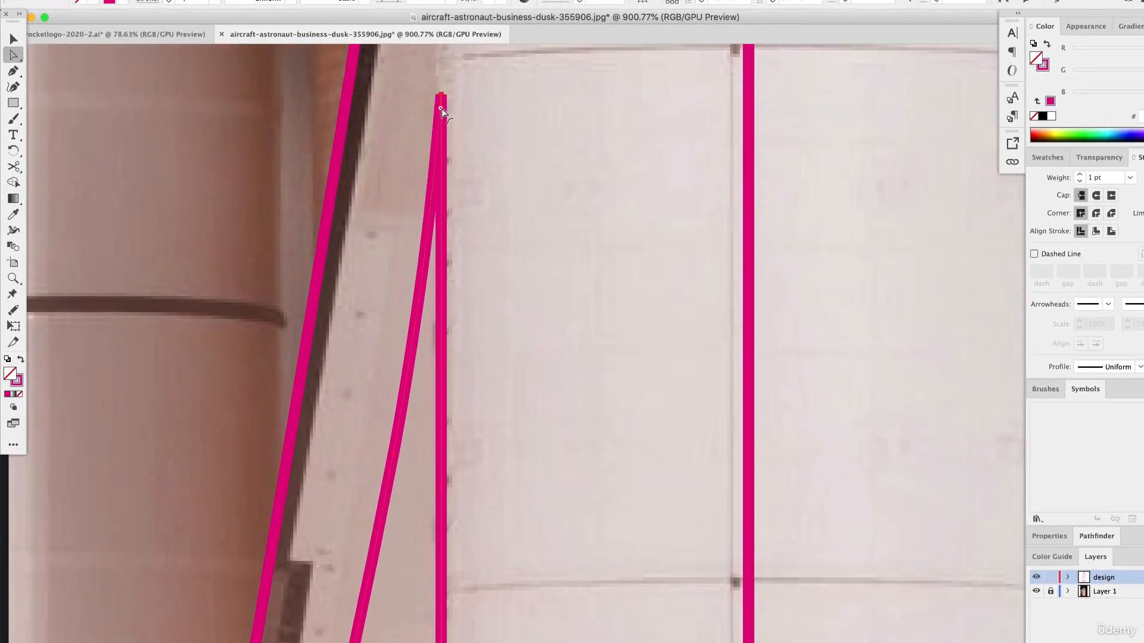
drag(441, 109, 441, 179)
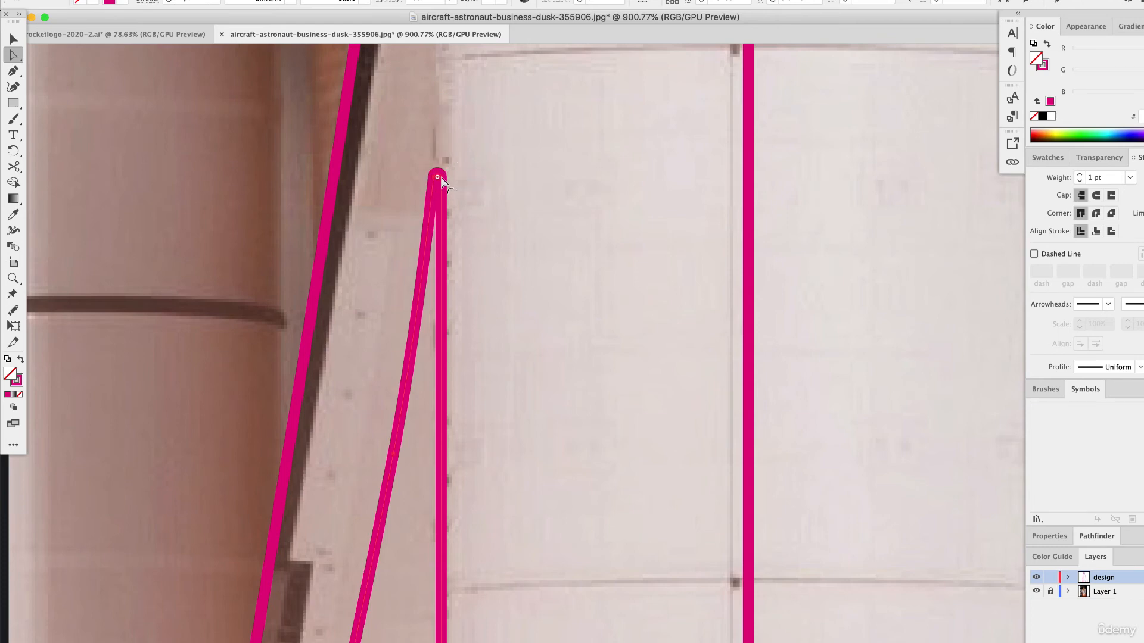
click(13, 39)
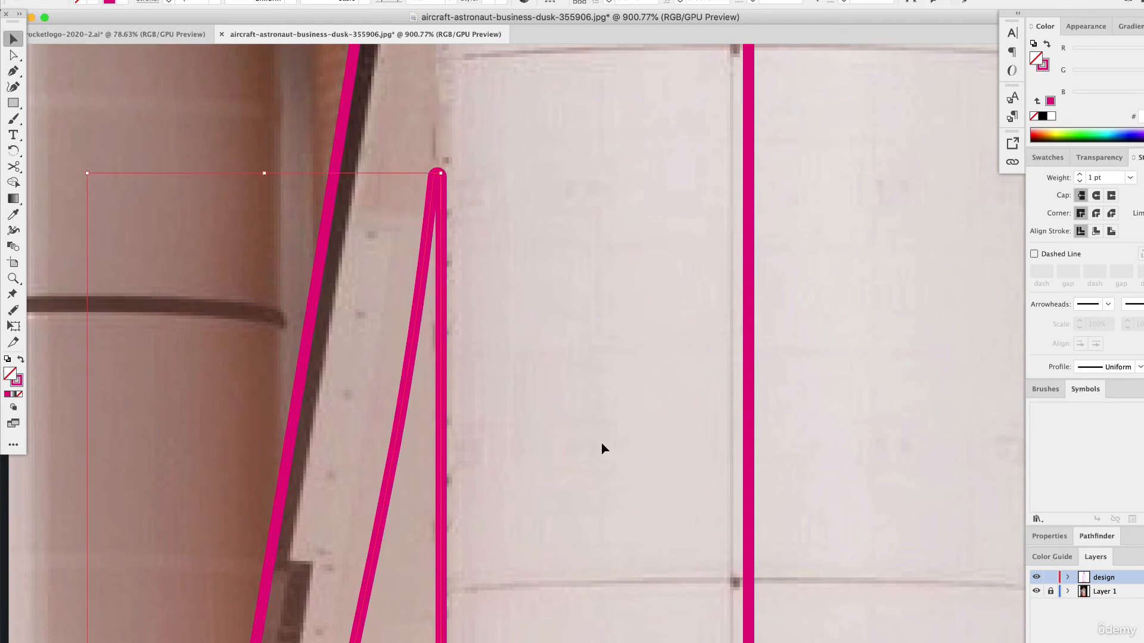
Paste a copy of the side shape, reflect it across the vertical axis, place it along the fuselage's right edge and deselect it.
scroll(584, 441, down, 10)
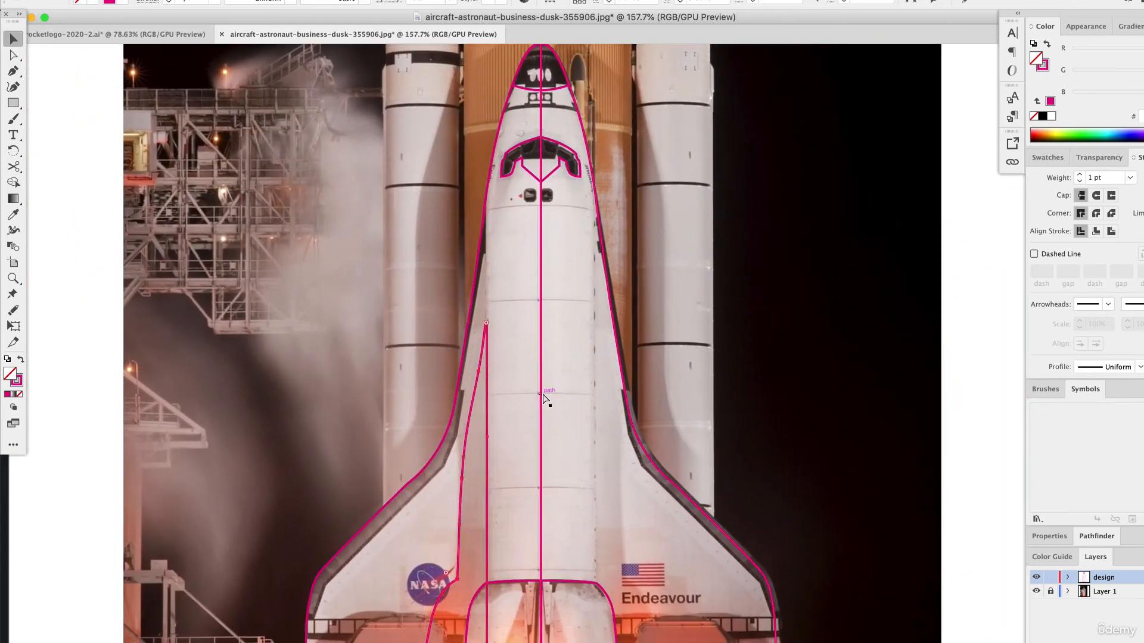
key(super+v)
click(158, 0)
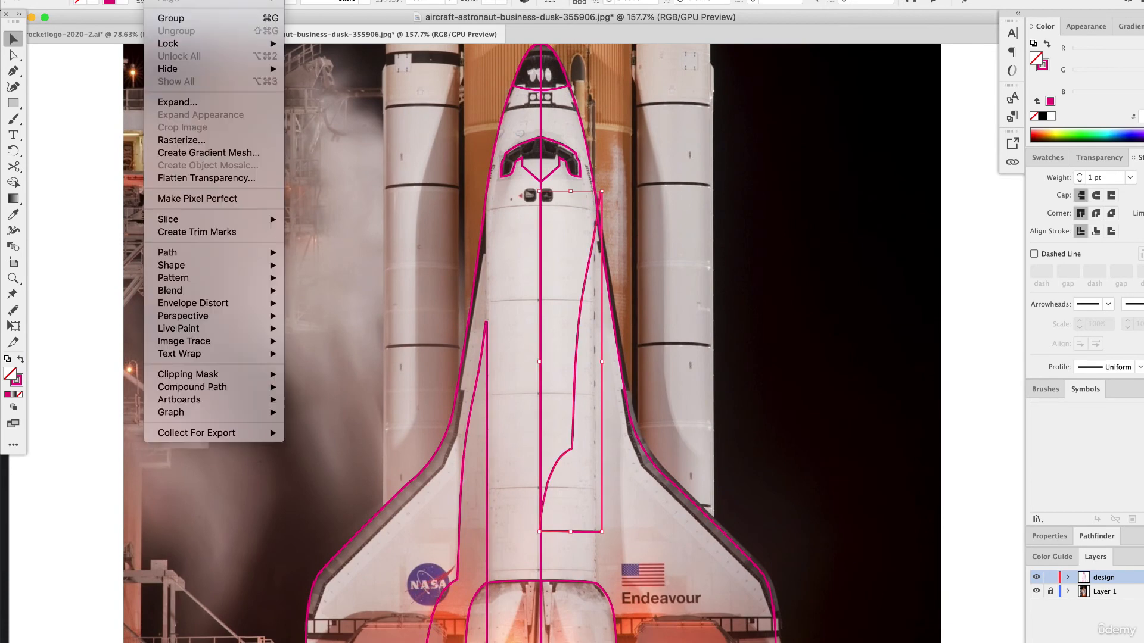
mouse_move(179, 0)
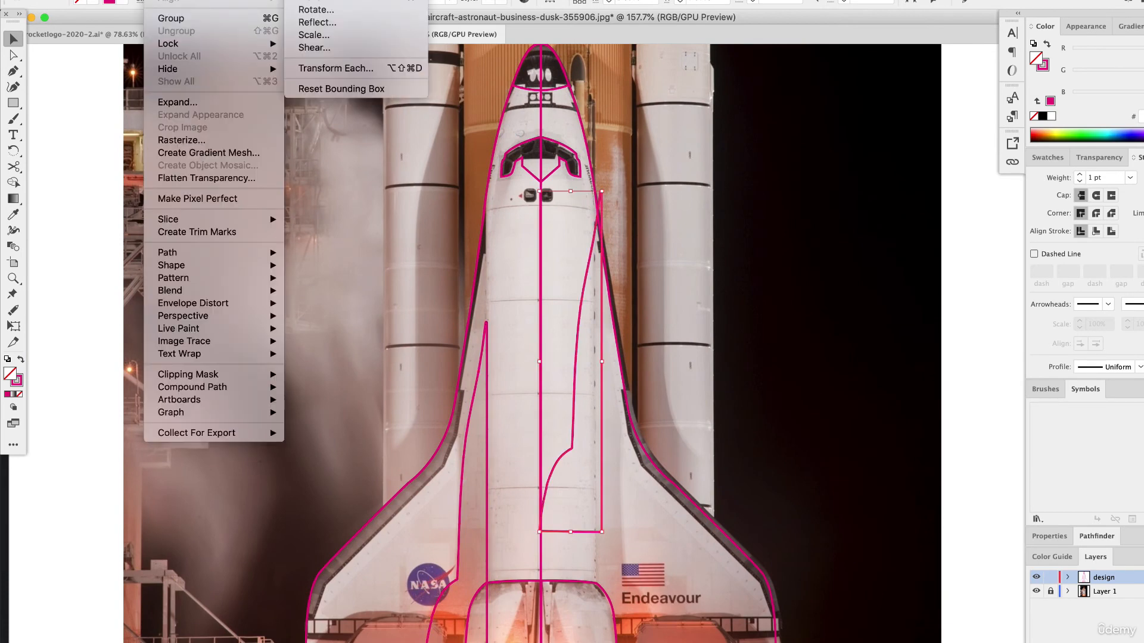
click(317, 22)
key(Return)
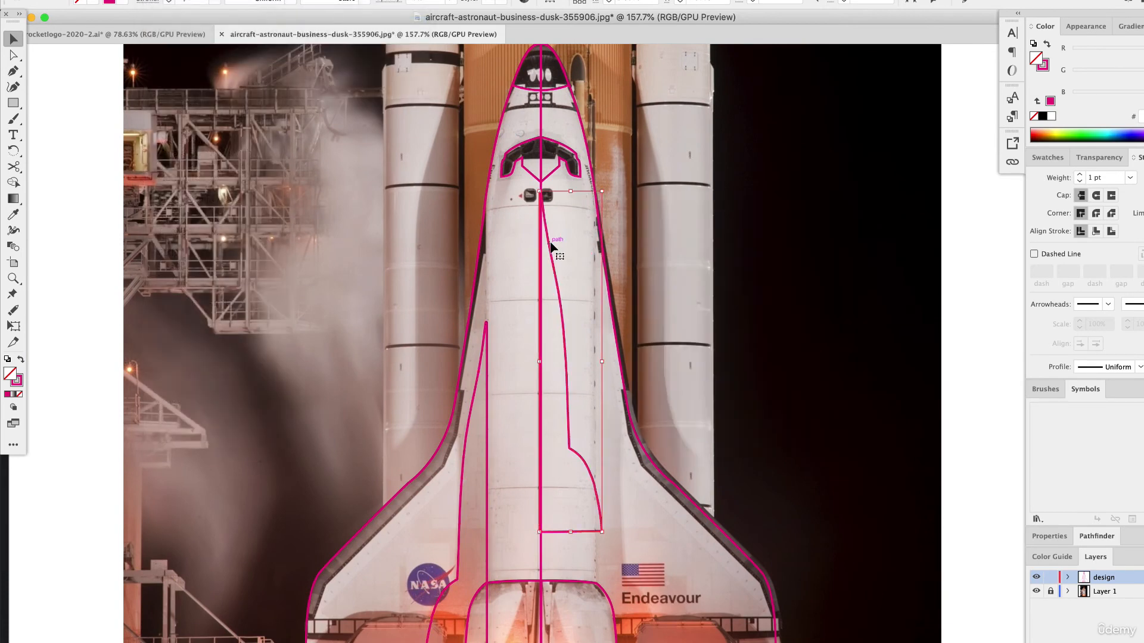
drag(551, 245, 594, 372)
scroll(602, 377, down, 3)
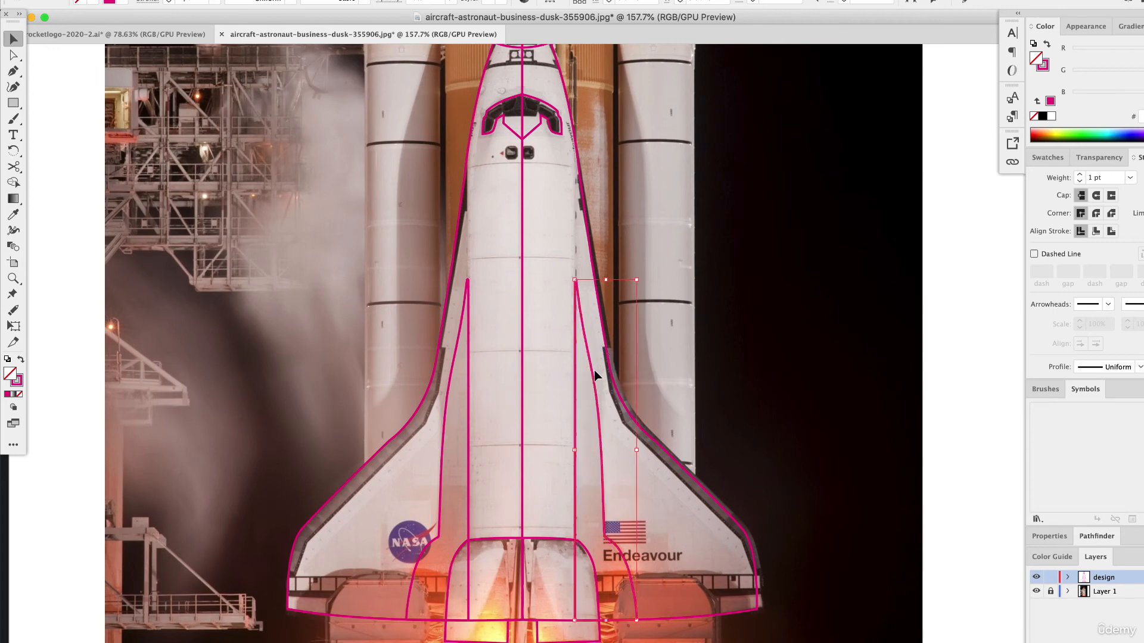
click(944, 384)
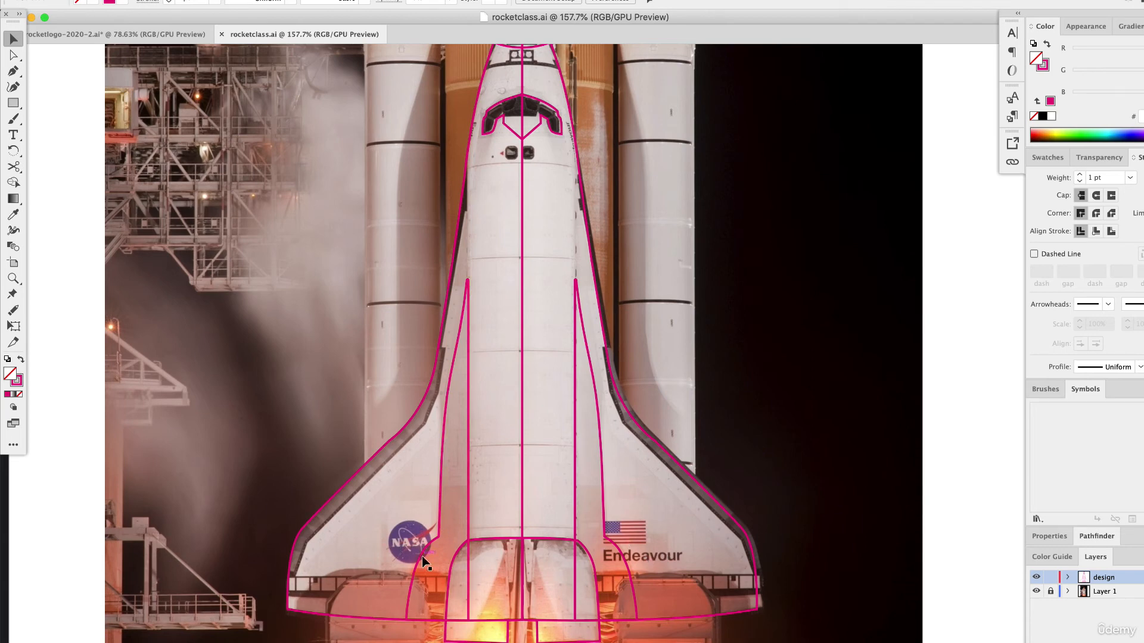
scroll(312, 545, up, 3)
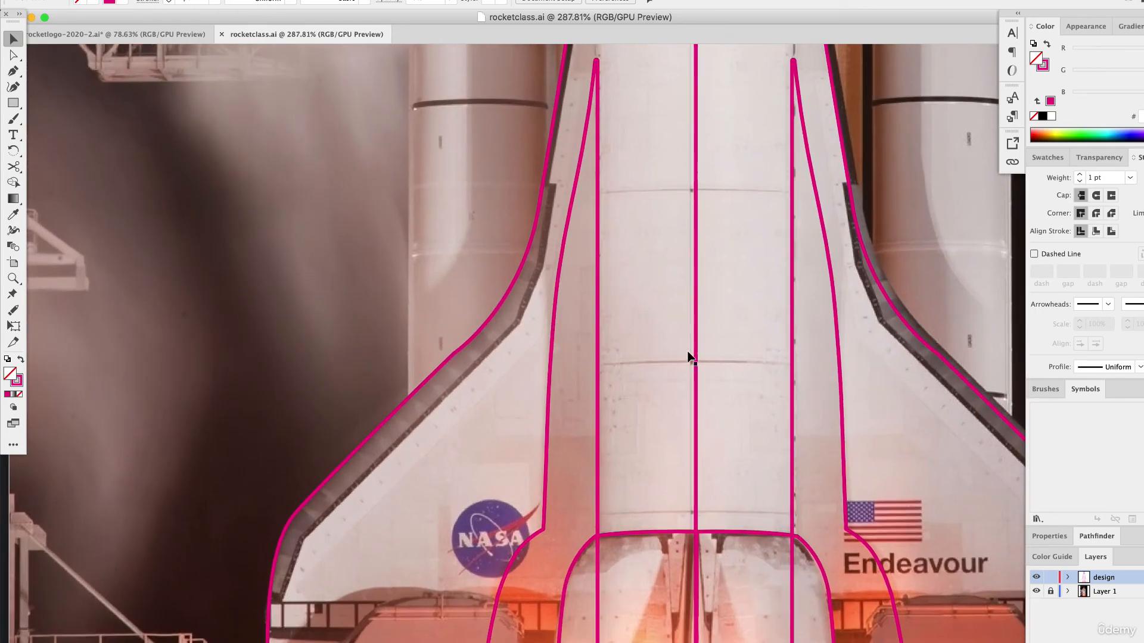
scroll(774, 377, right, 10)
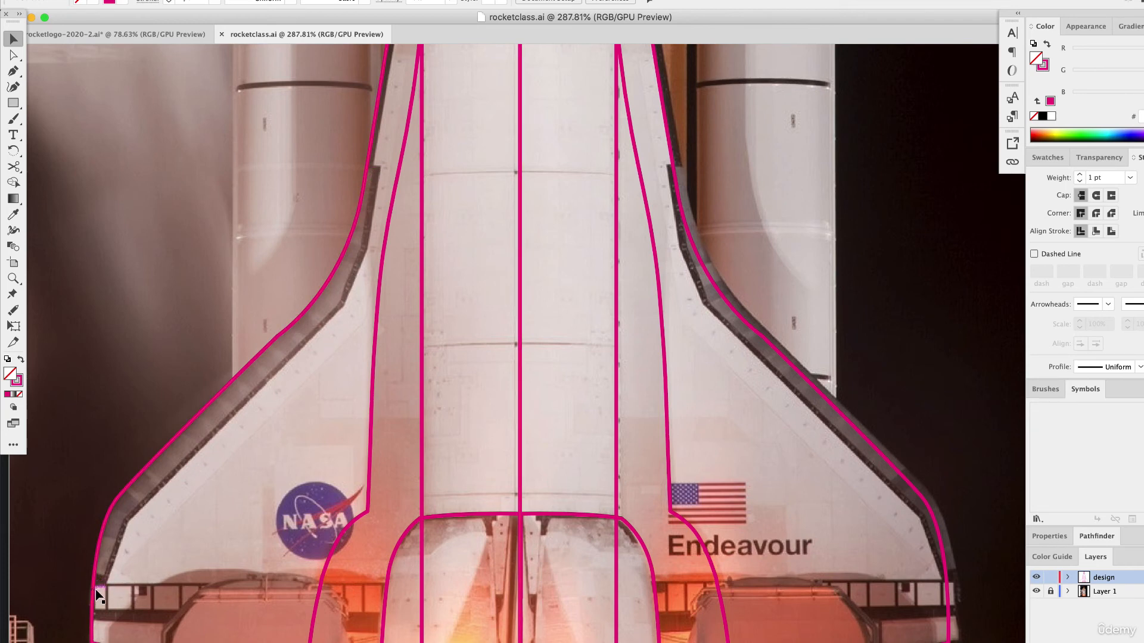
Trace the inner edge of the dark strip on the left wing with the Pen tool, from the wing tip up to the notch.
click(13, 71)
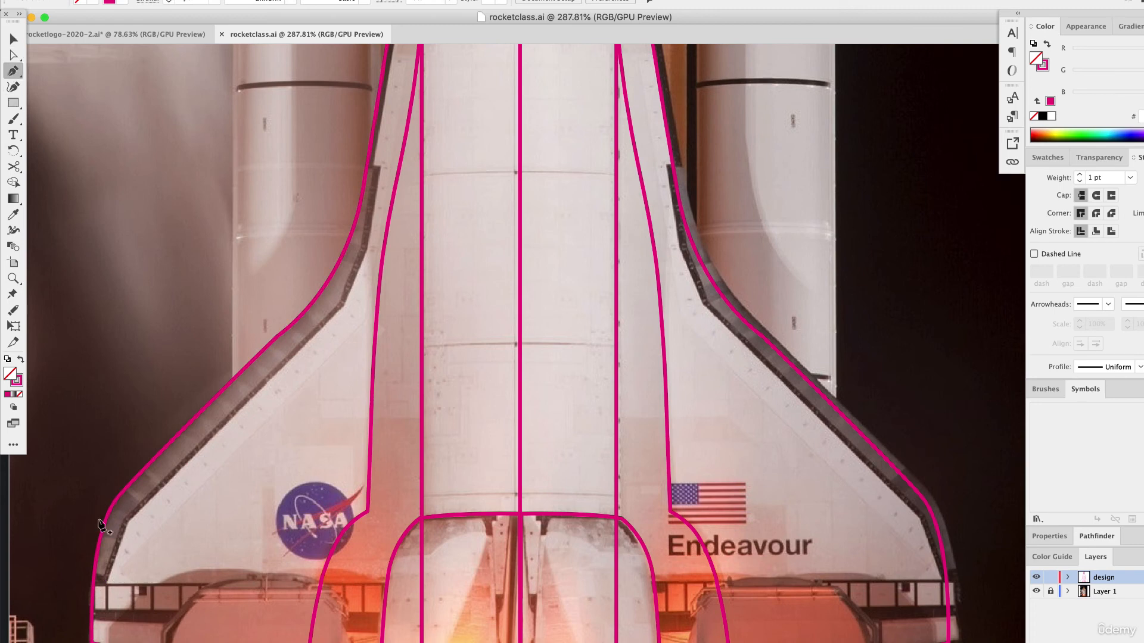
click(95, 585)
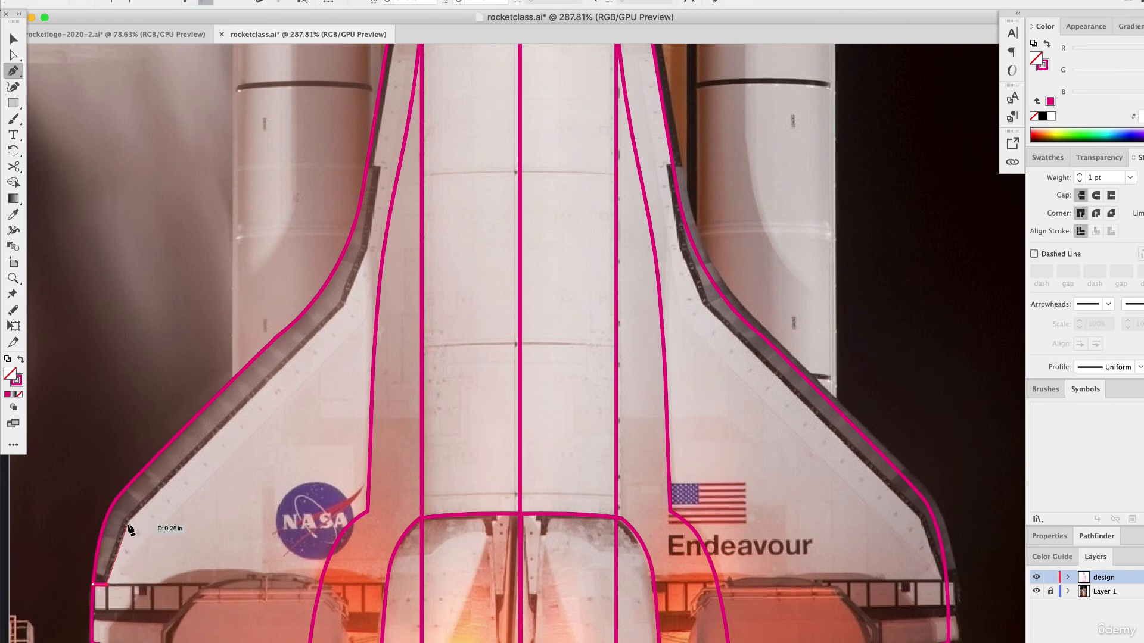
drag(127, 522, 285, 402)
click(343, 307)
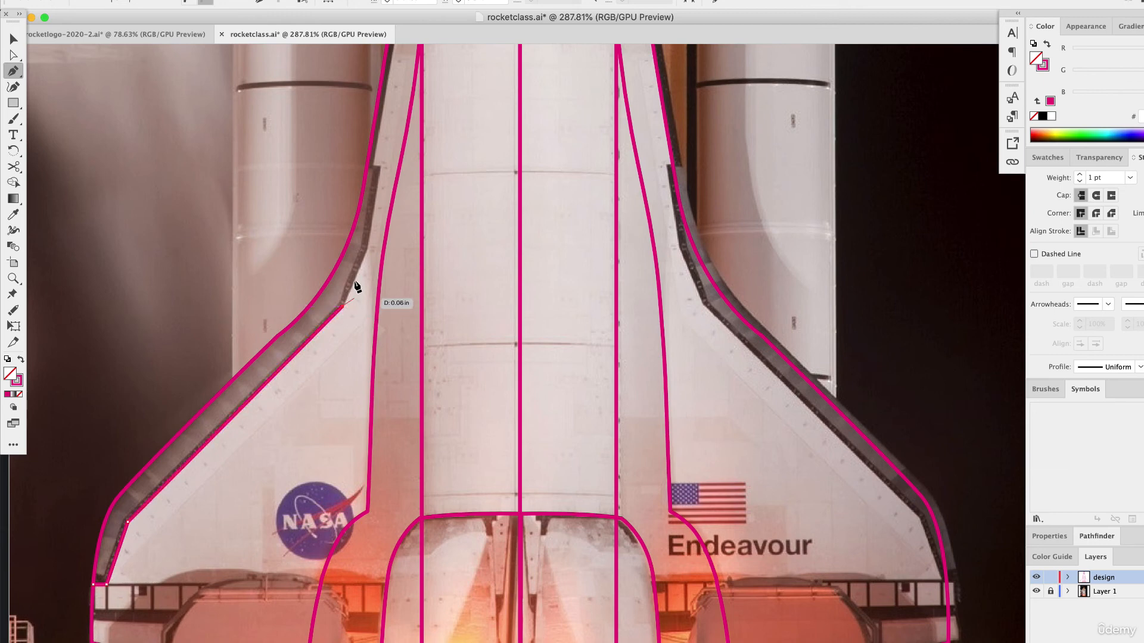
click(367, 250)
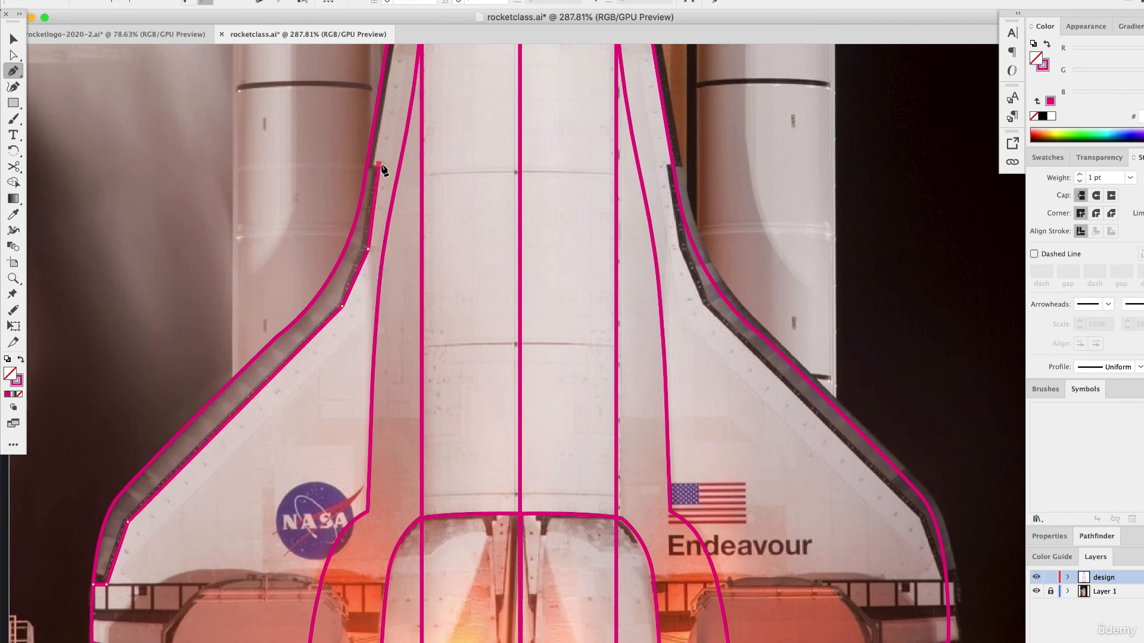
drag(376, 169, 248, 196)
Run the path loosely around the outside of the left wing and close the shape at its starting anchor.
click(248, 187)
click(208, 255)
click(134, 342)
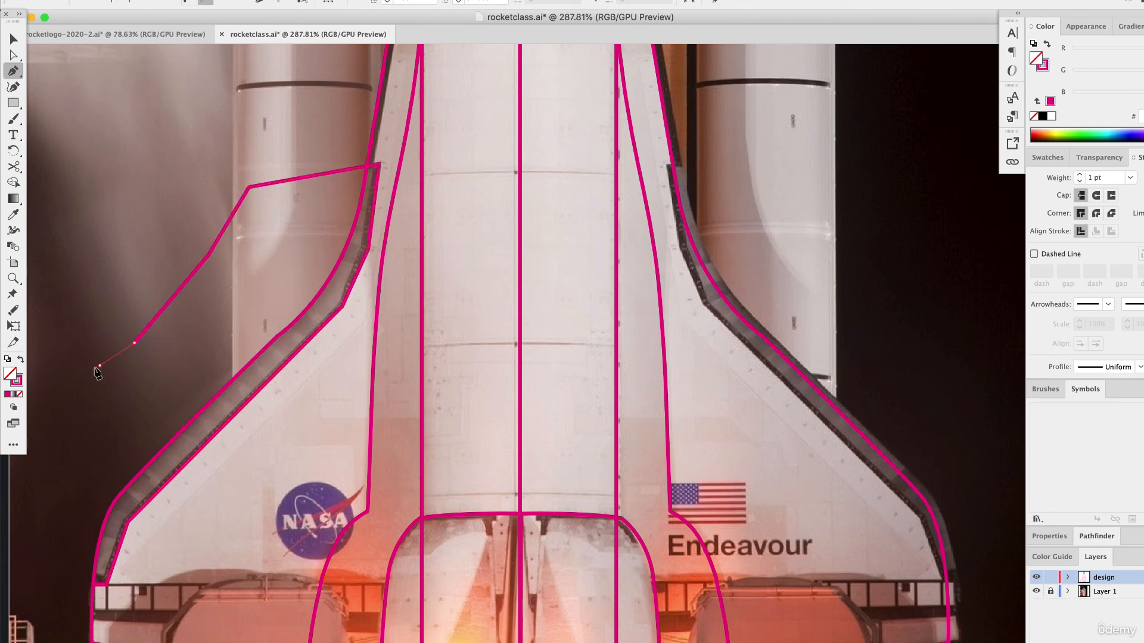
click(99, 365)
click(72, 542)
click(73, 576)
click(106, 585)
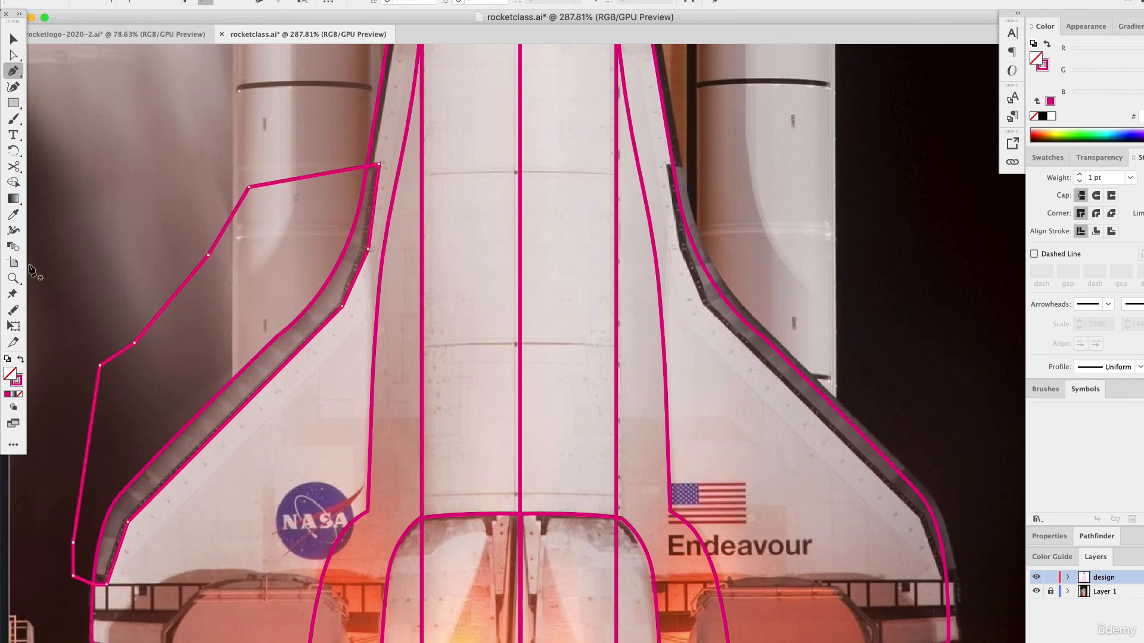
Recolor the new wing strip shape in a bright purple-magenta fill and swap that color back to the stroke.
click(14, 40)
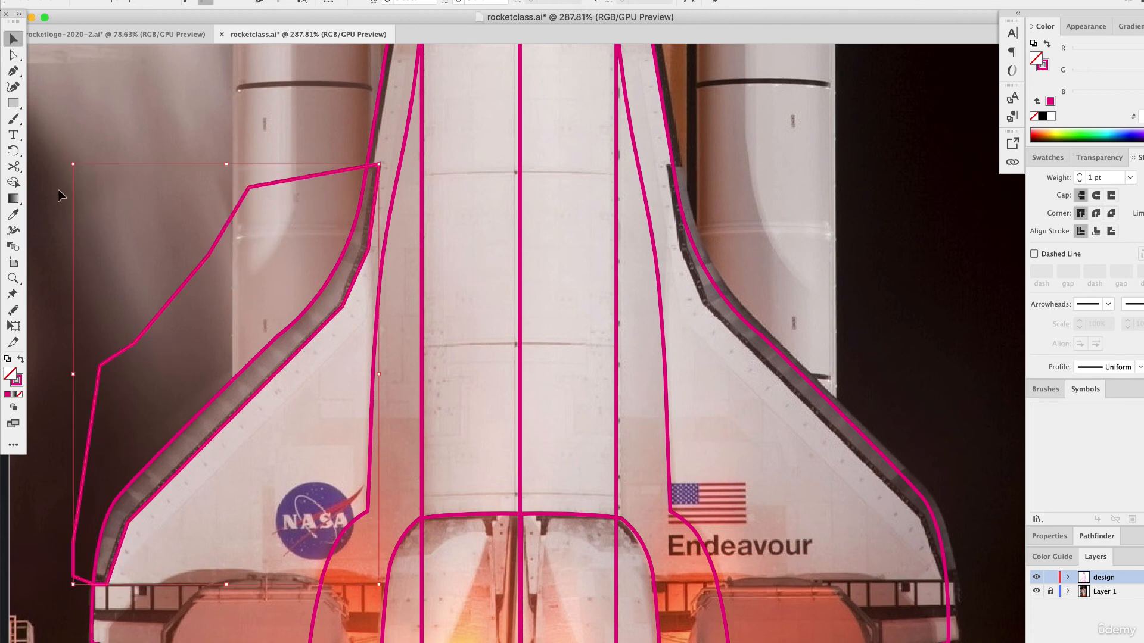
click(453, 298)
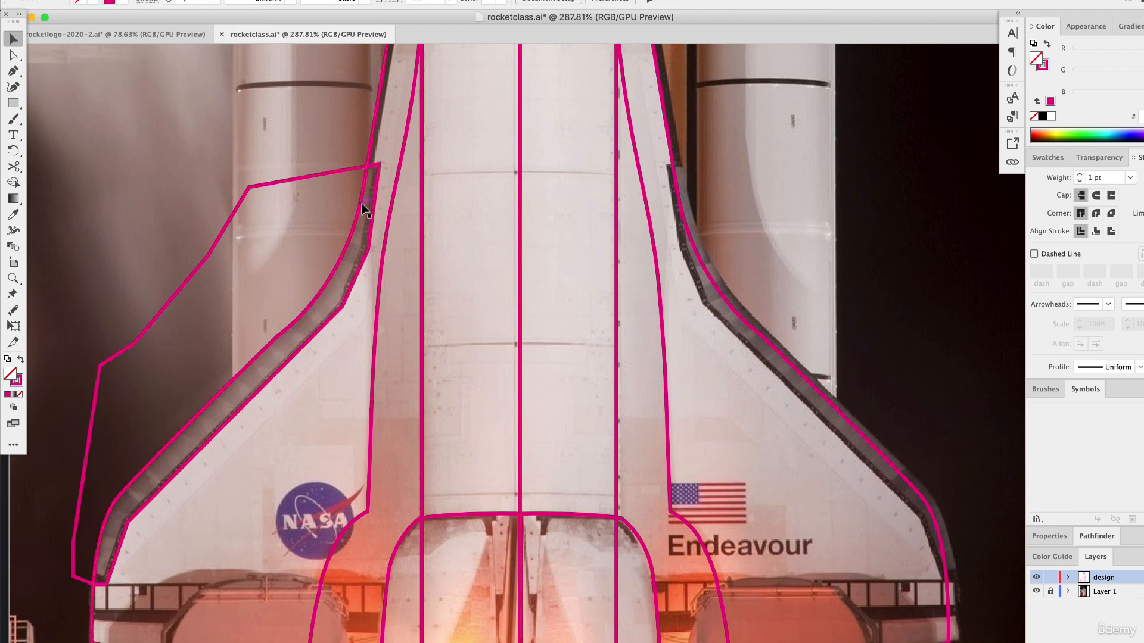
click(372, 219)
click(383, 209)
click(357, 167)
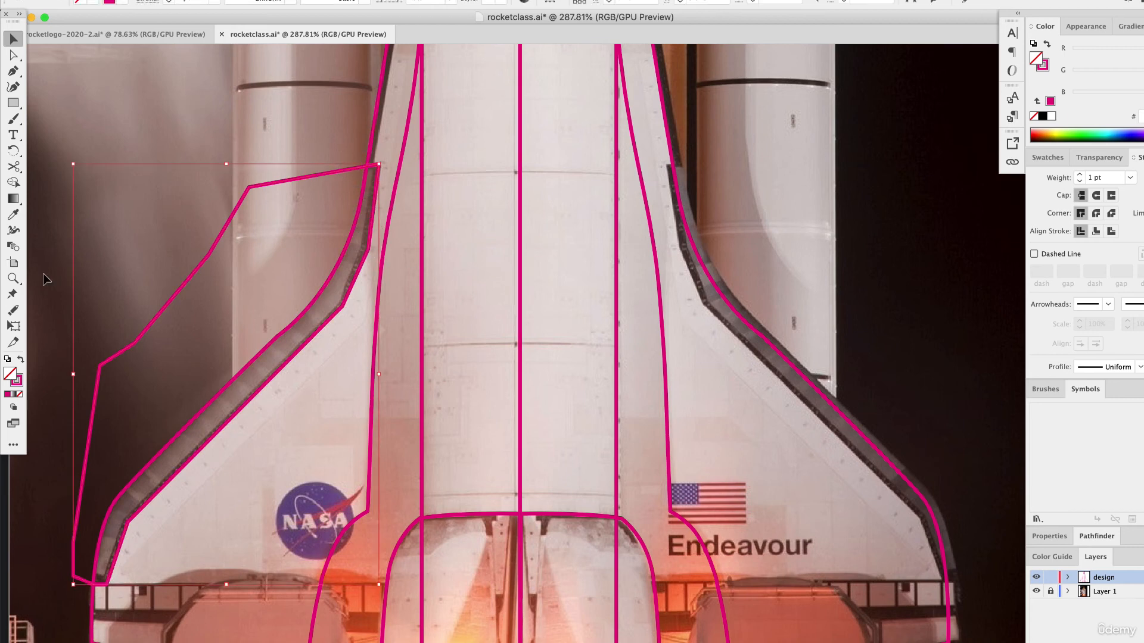
click(22, 361)
drag(1102, 95, 1140, 96)
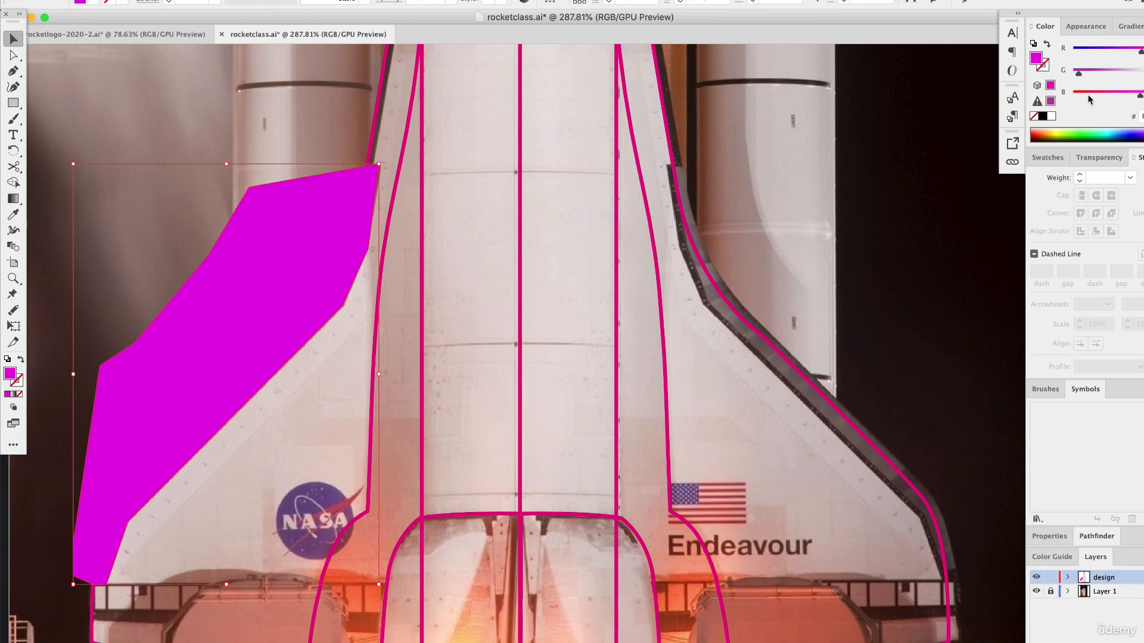
click(22, 362)
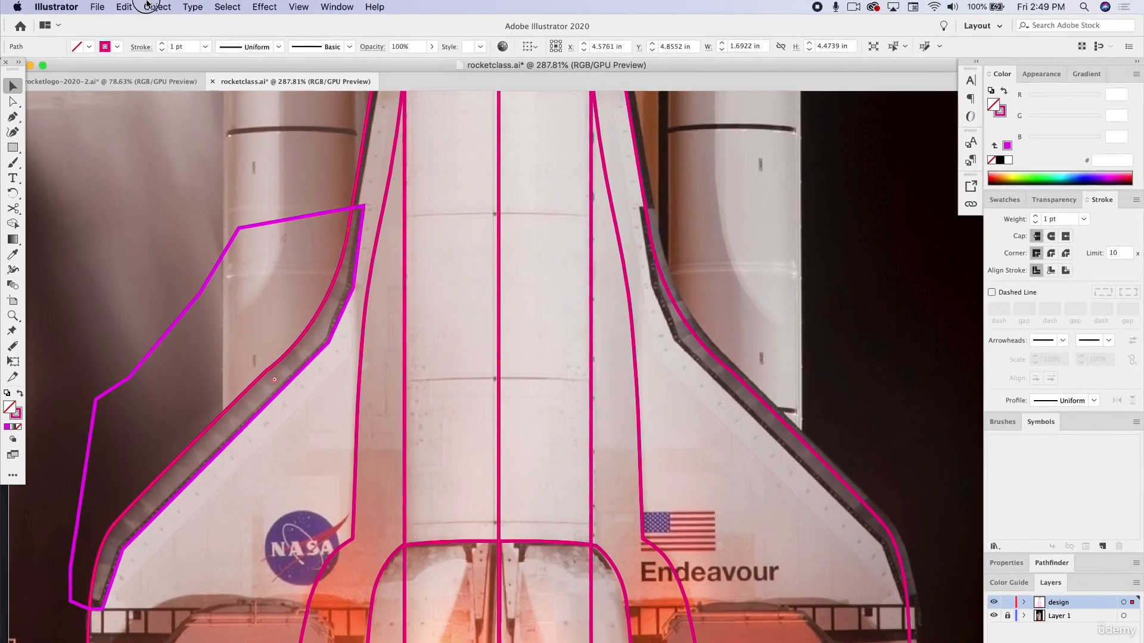
Paste a copy of the left body half in place and select it together with the wing strip shape.
click(132, 7)
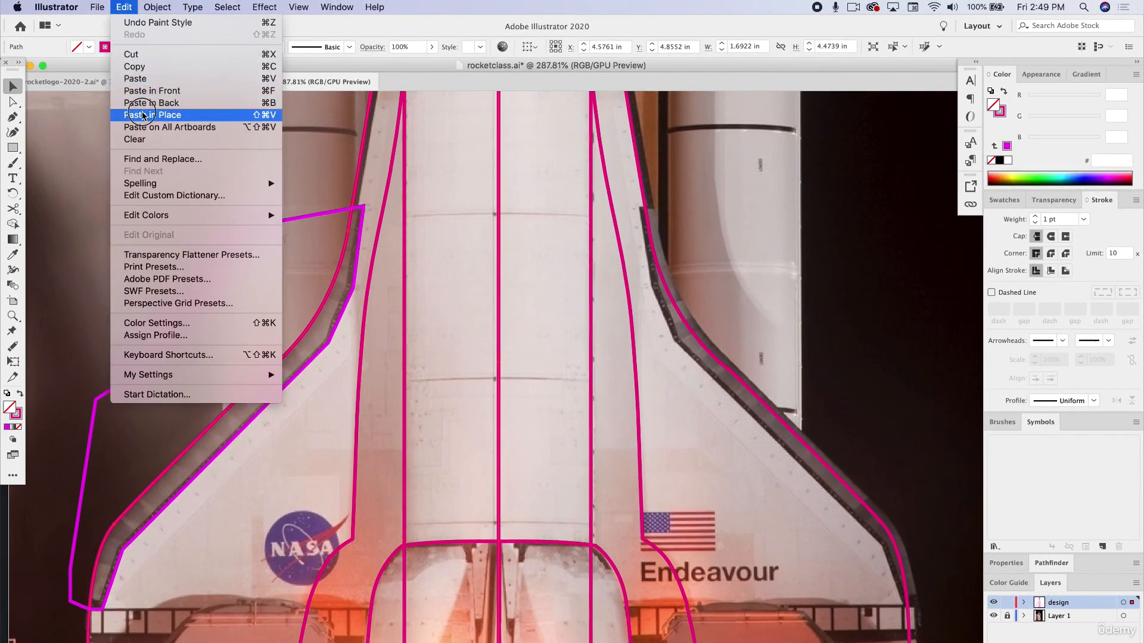
click(153, 115)
click(278, 207)
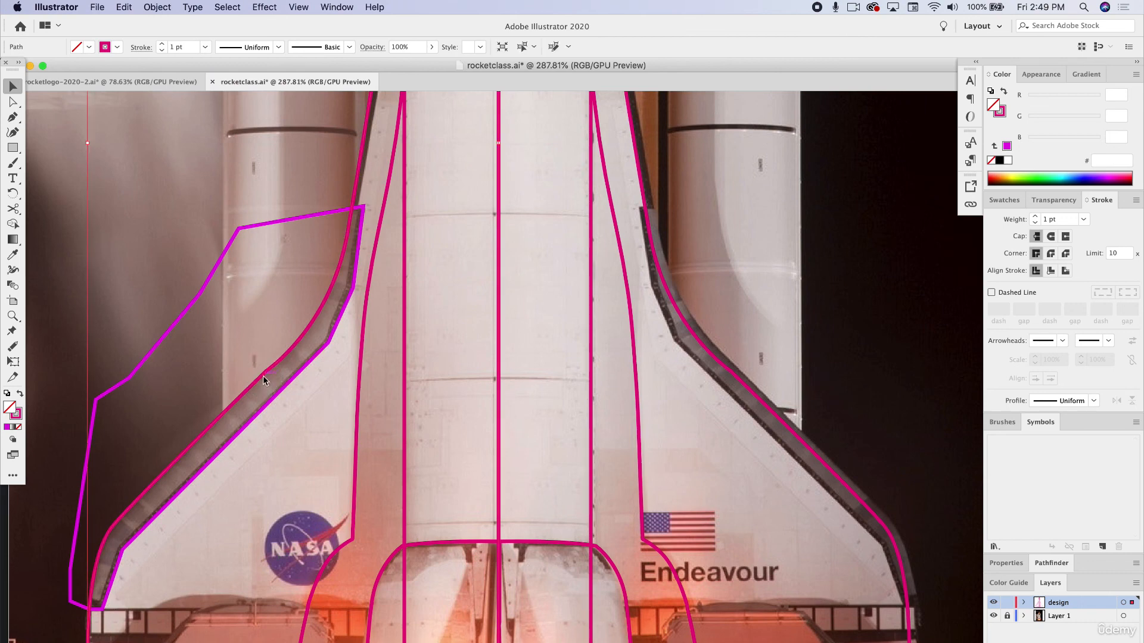
drag(267, 384, 230, 282)
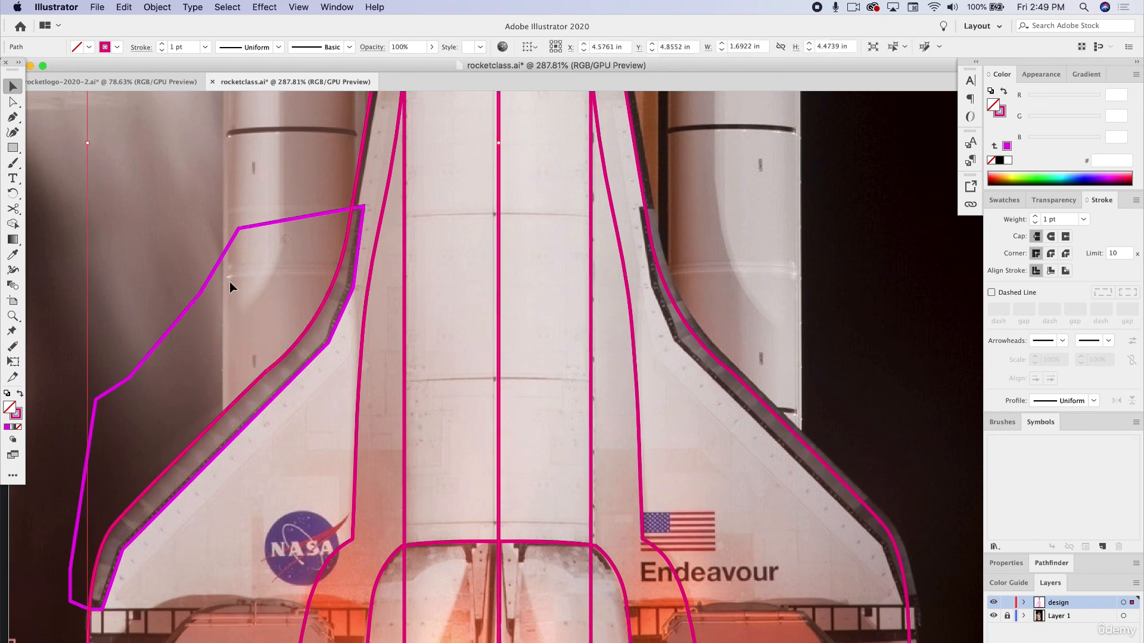
shift+click(218, 263)
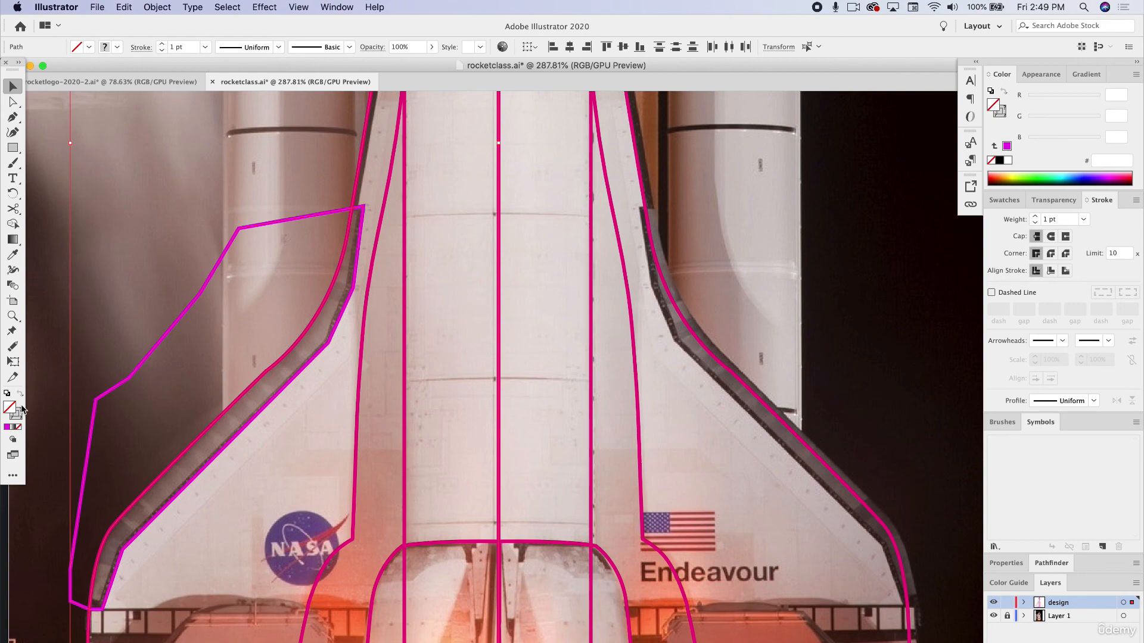
Try removing the area outside the wing outline with the Shape Builder, undo the removal and deselect everything.
click(13, 223)
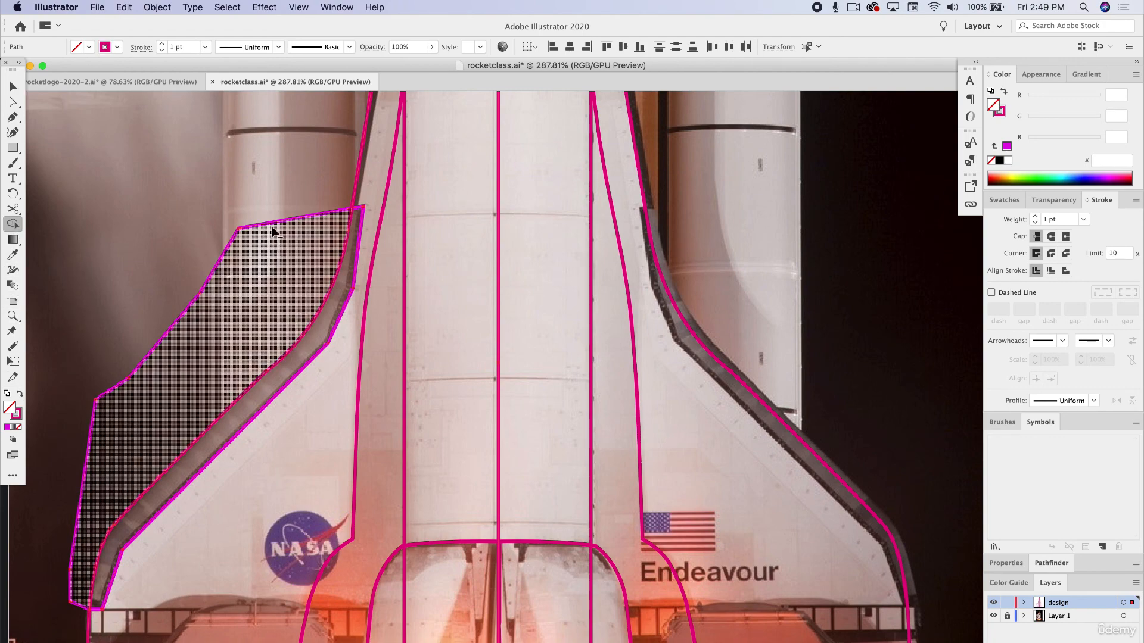
alt+click(274, 224)
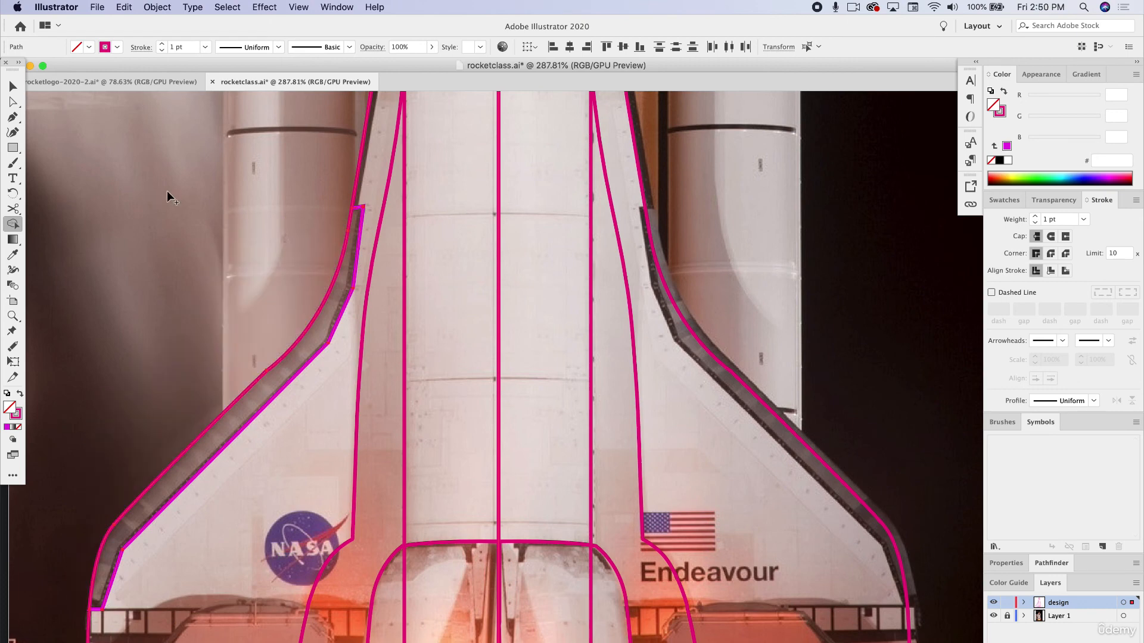
key(super+z)
click(12, 87)
click(133, 167)
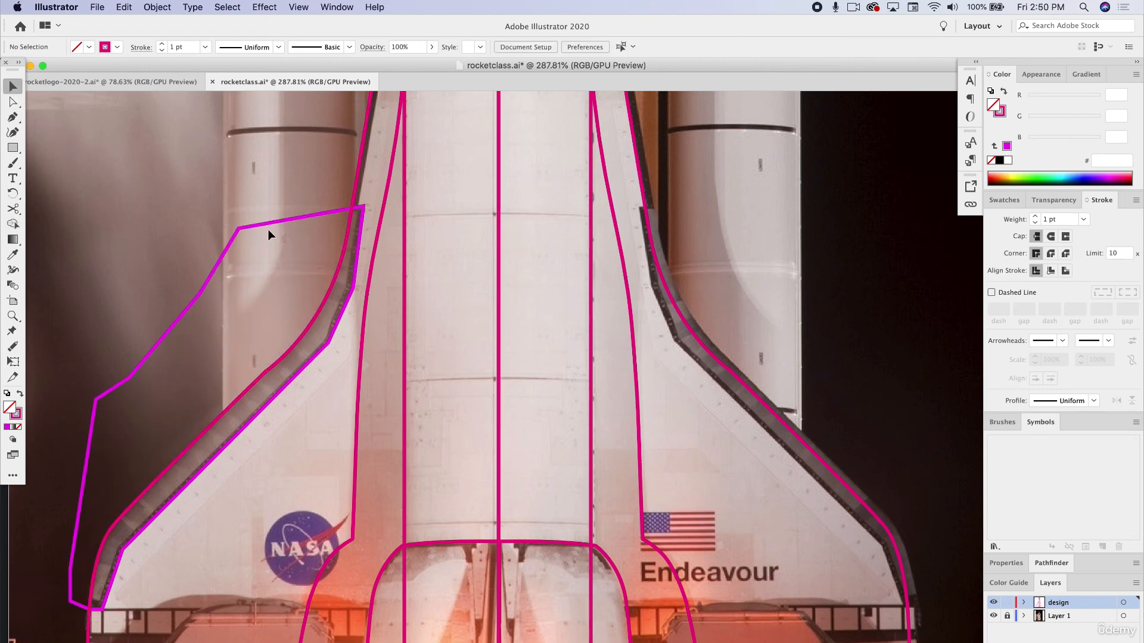
Select the body half and the wing strip shape and give both a light blue fill (#2EBFFF) without a stroke.
click(282, 230)
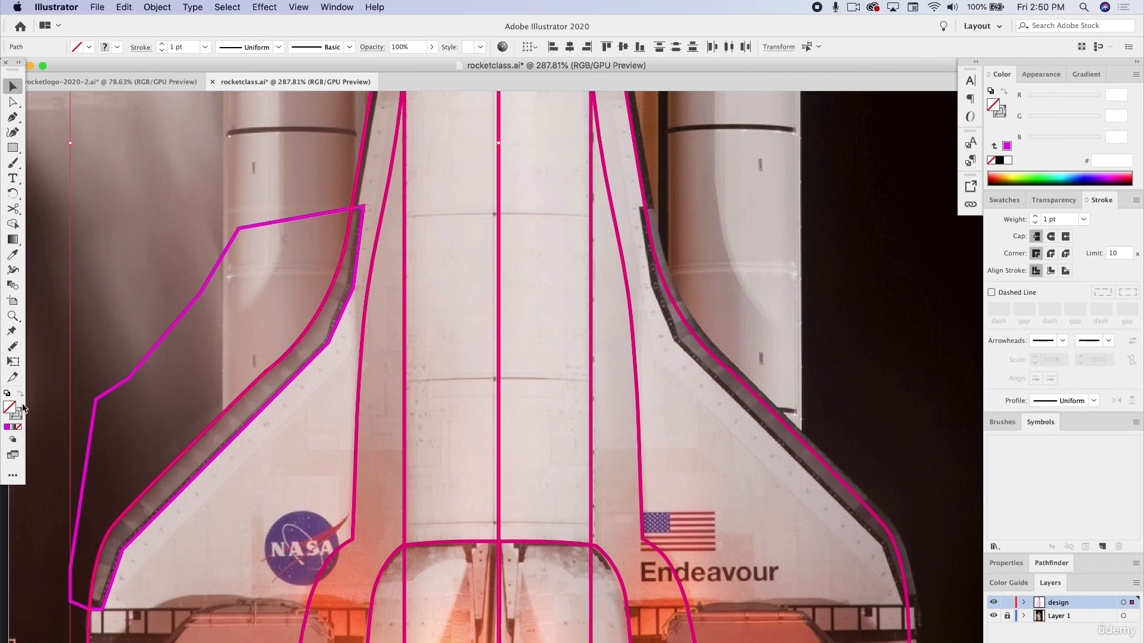
click(22, 411)
click(1069, 173)
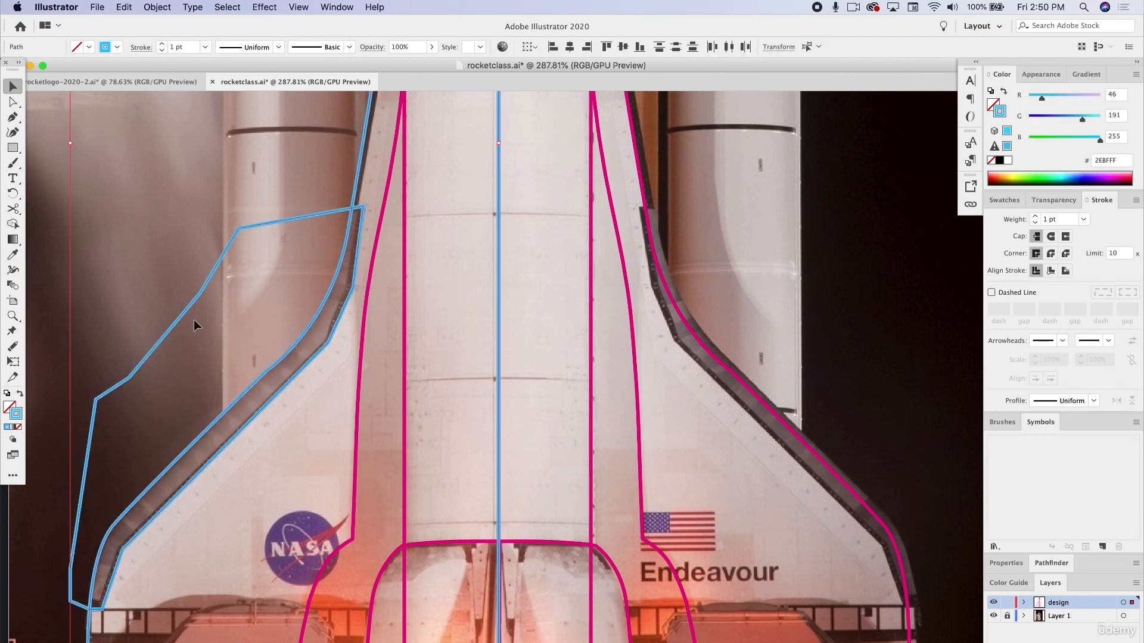
click(20, 395)
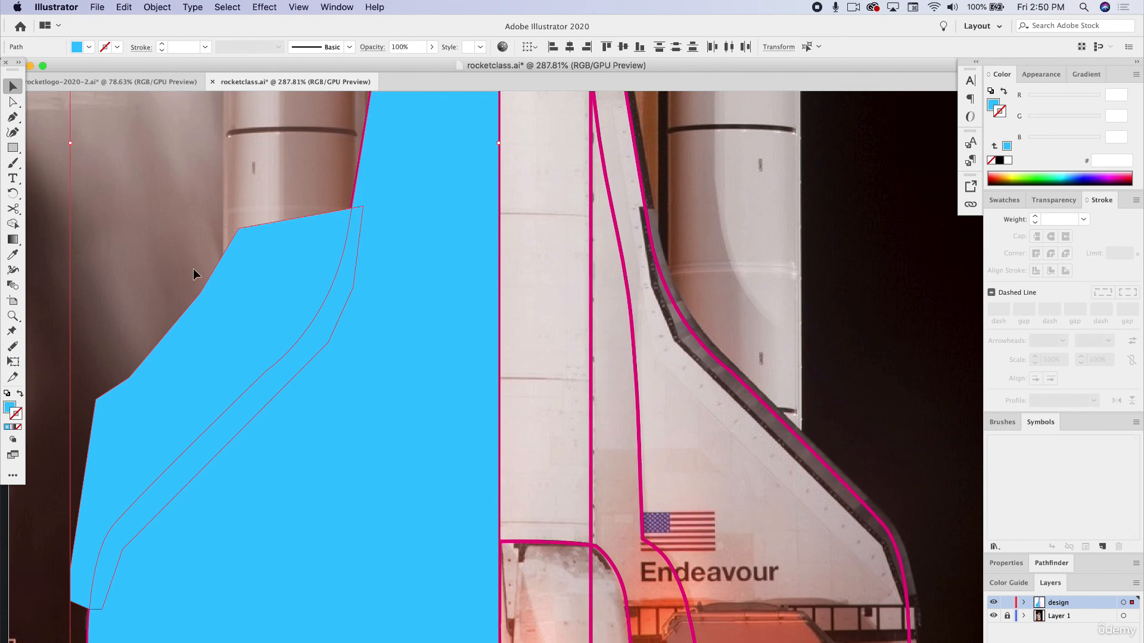
Trim the overlapping shapes to just the wing strip with the Shape Builder and match it to the other pink outlines with the Eyedropper.
click(13, 223)
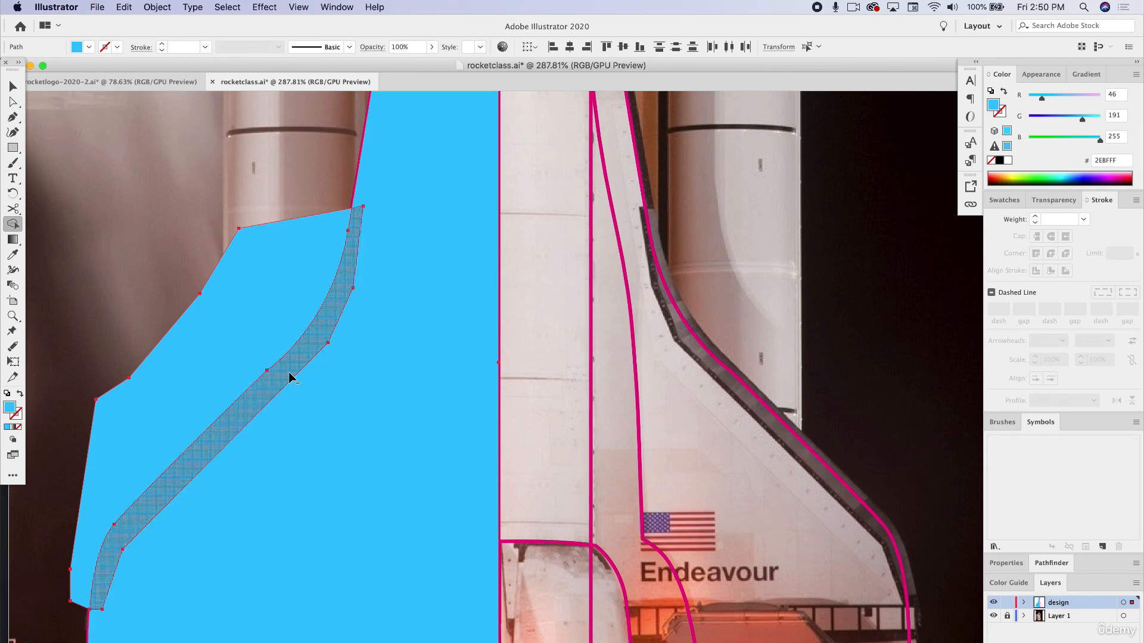
alt+click(284, 337)
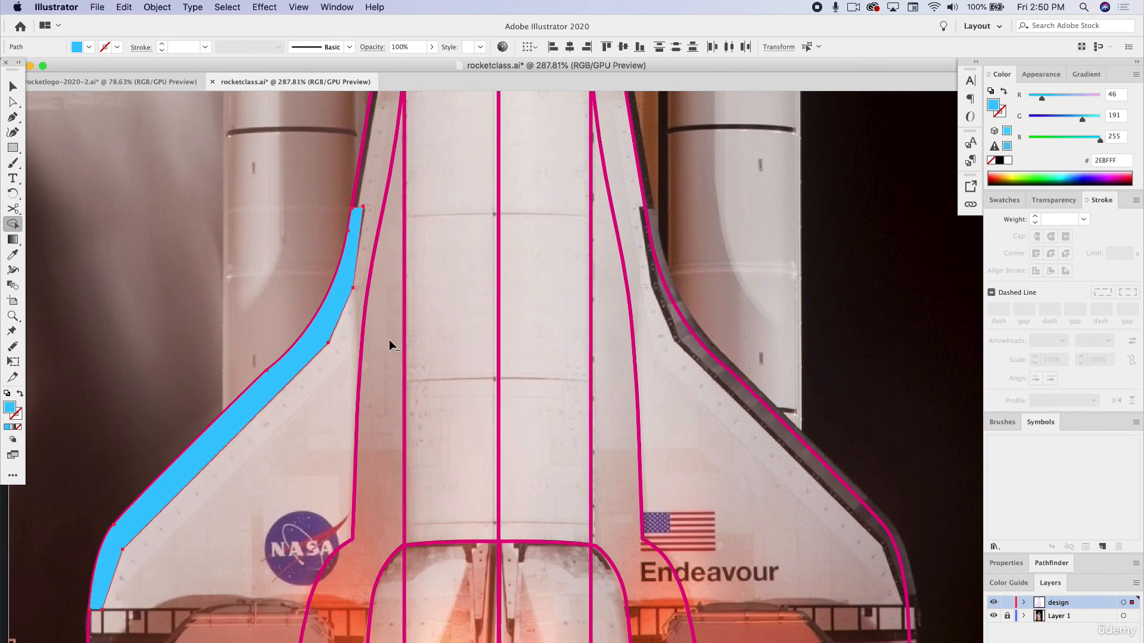
click(13, 254)
click(358, 182)
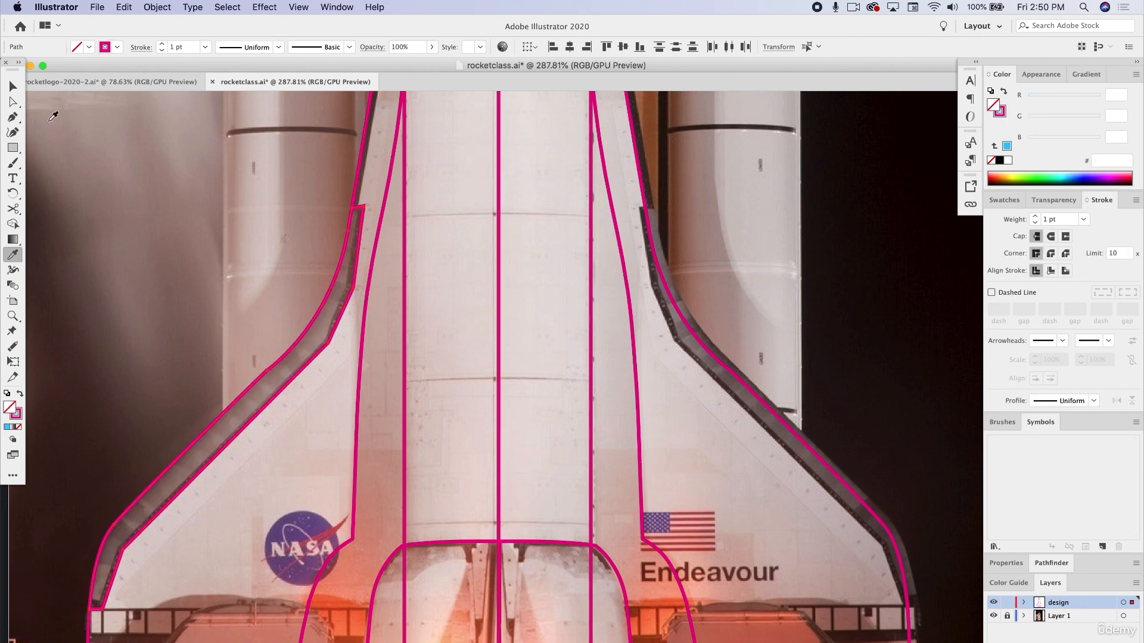
Round off the upper bend on the strip's inner edge with its live corner and turn the pink outline into a solid fill.
key(v)
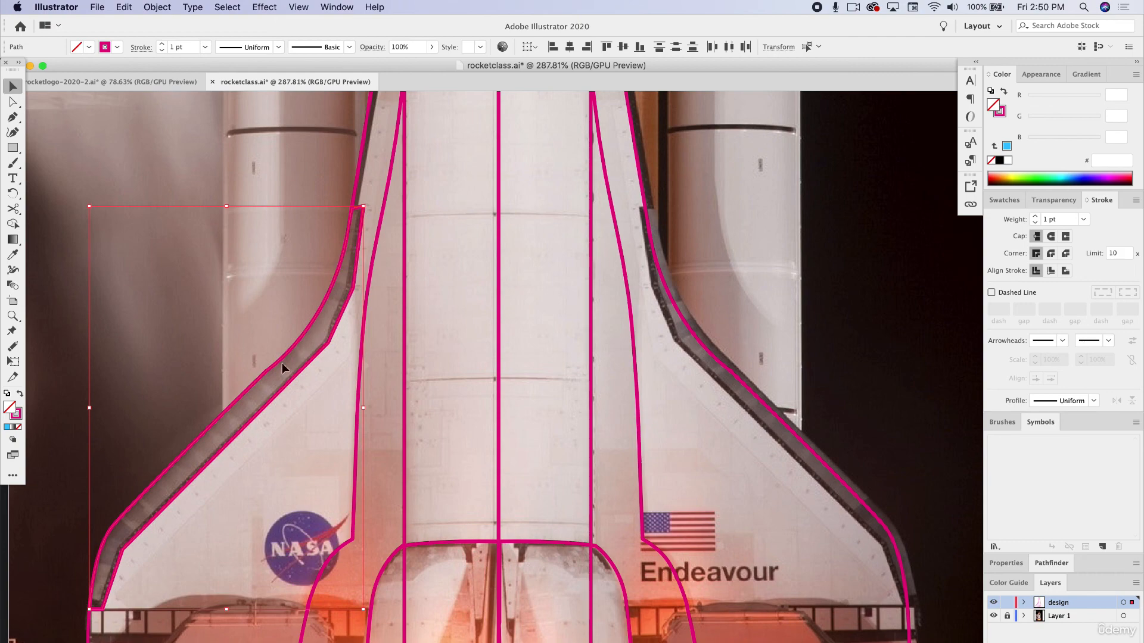
scroll(350, 295, up, 5)
key(a)
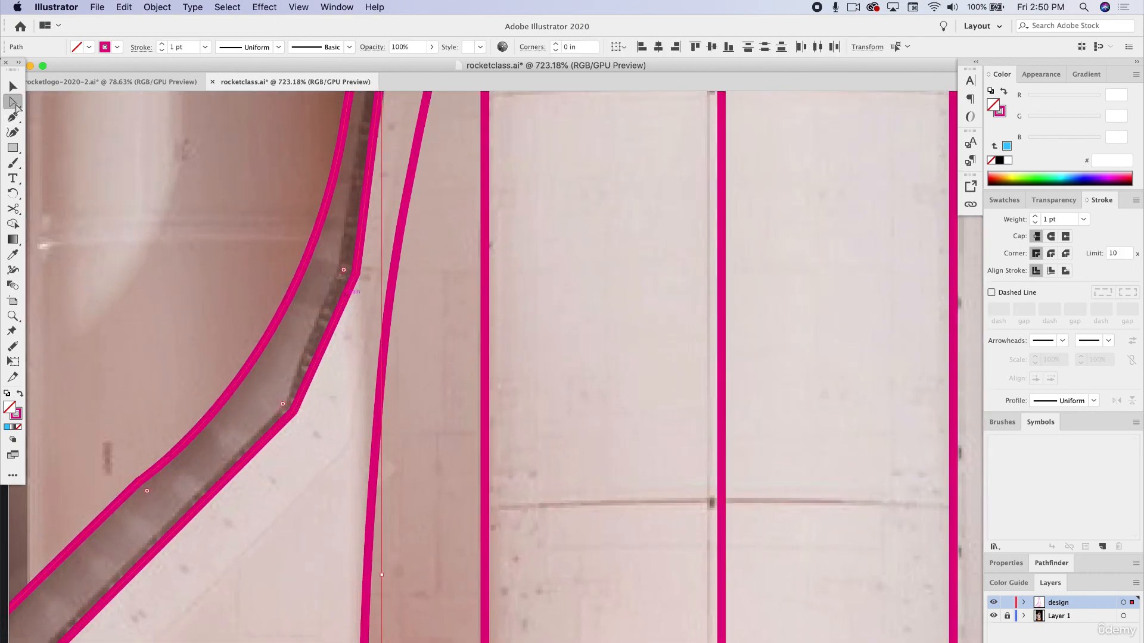
drag(346, 275, 325, 260)
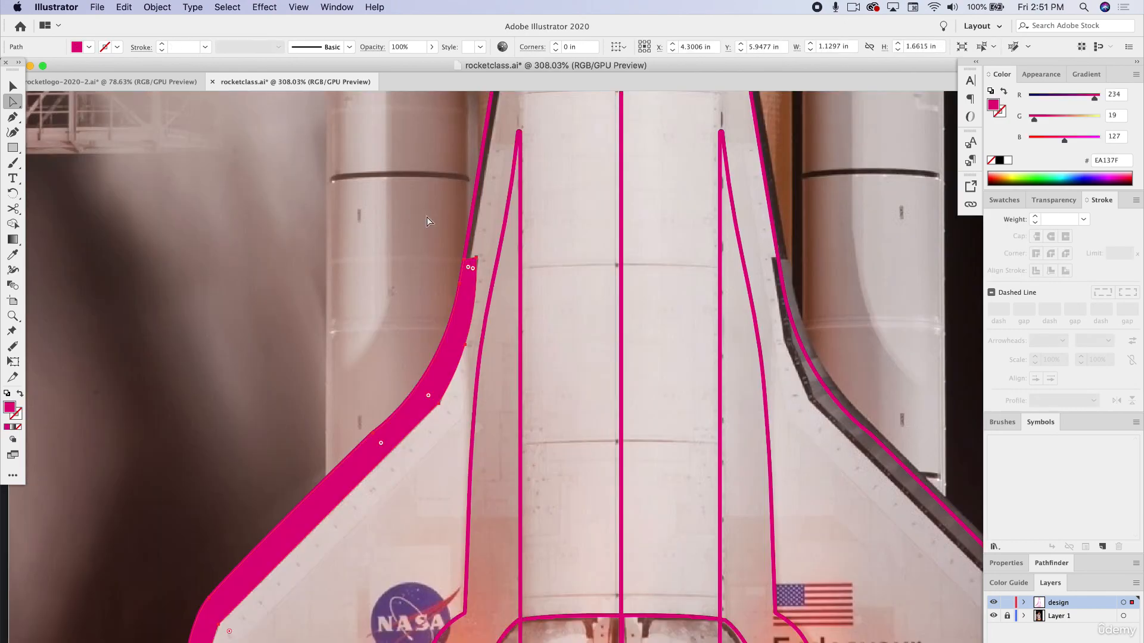
Adjust the curve at the strip's rounded upper bend so it follows the inner edge in the photo.
scroll(510, 257, up, 3)
scroll(494, 262, up, 4)
drag(405, 275, 411, 279)
scroll(392, 391, down, 5)
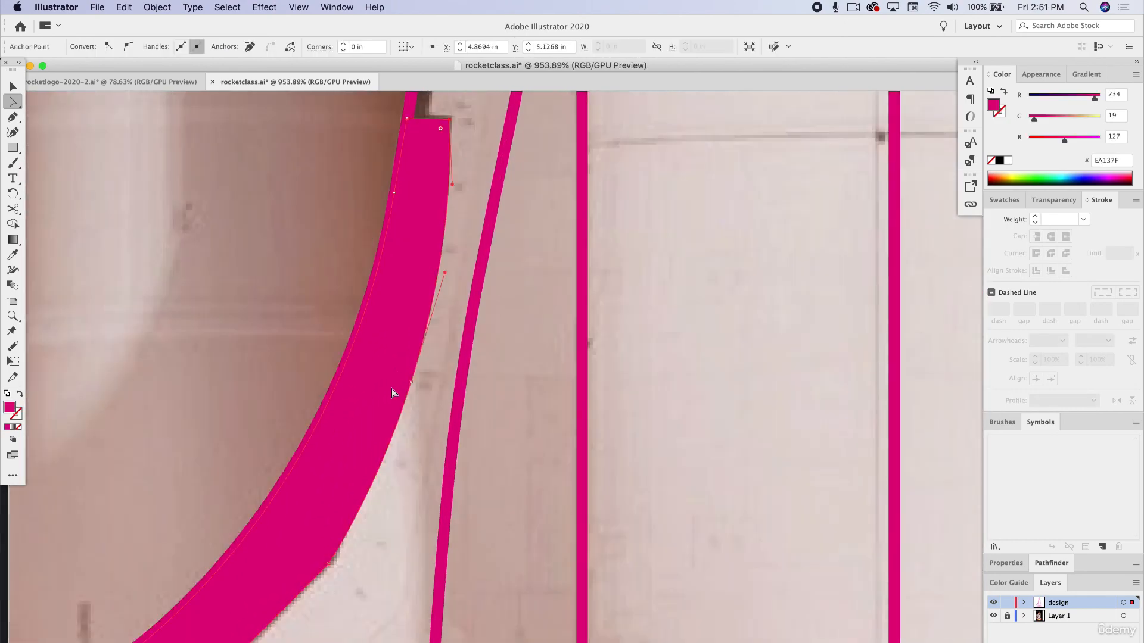
Try reshaping the inner curve with the direction handle above the lower bend, undo the change and deselect the strip.
scroll(392, 393, down, 3)
scroll(392, 393, left, 3)
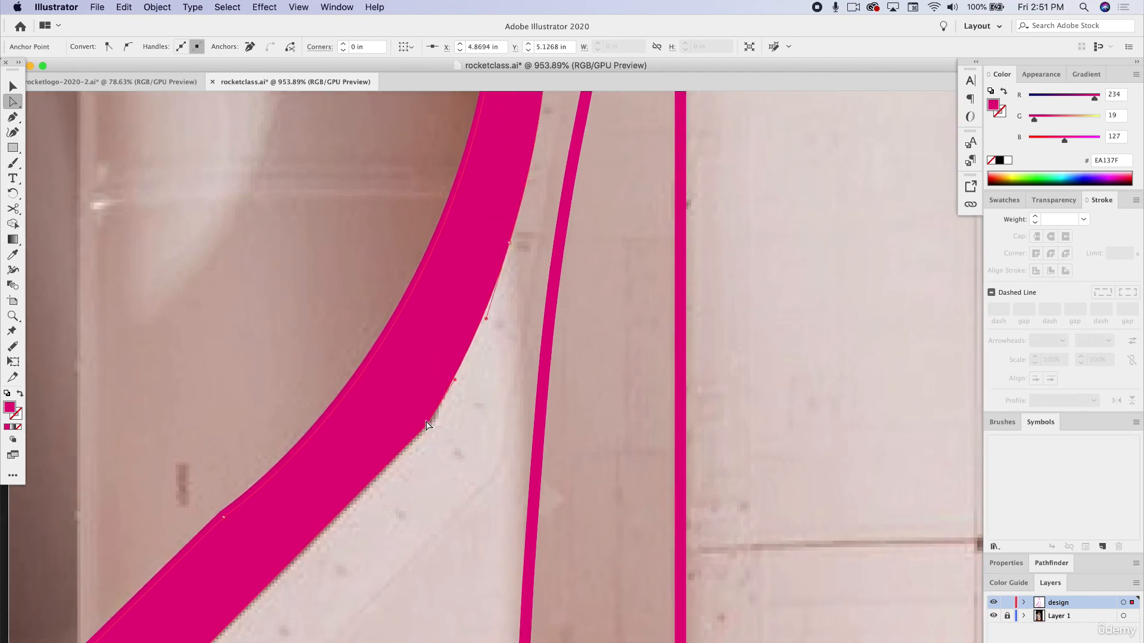
mouse_move(455, 382)
mouse_down()
mouse_move(478, 364)
mouse_move(467, 372)
mouse_up()
key(super+z)
key(super+z)
click(496, 393)
Select the anchor at the strip's lower bend and pull its upper direction handle outward to bow the inner edge.
scroll(421, 449, up, 5)
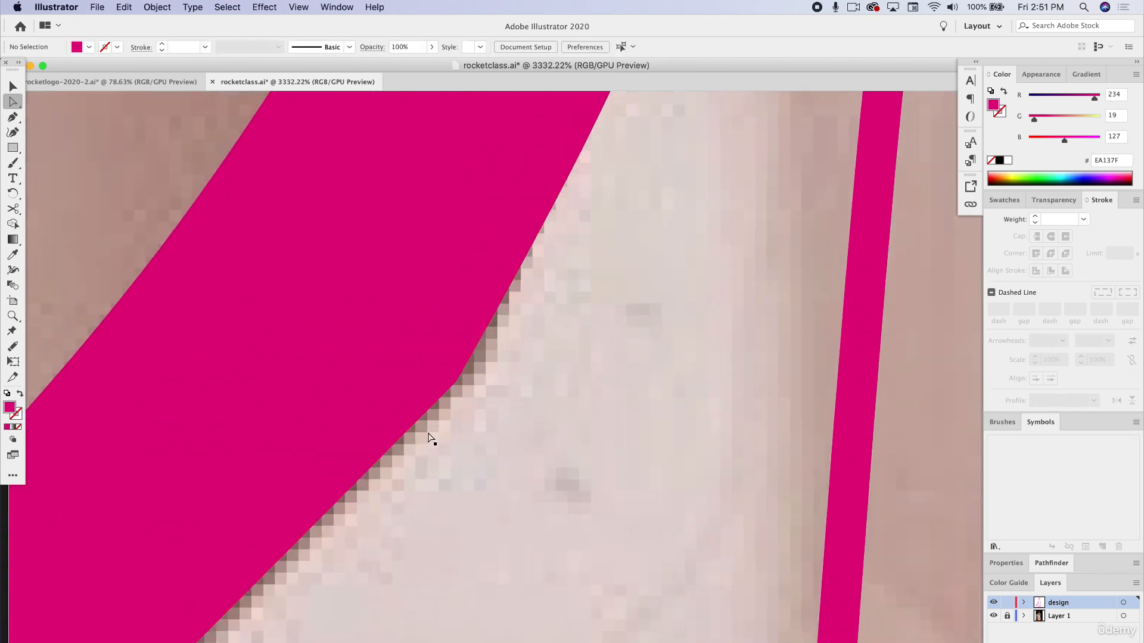
scroll(454, 395, down, 3)
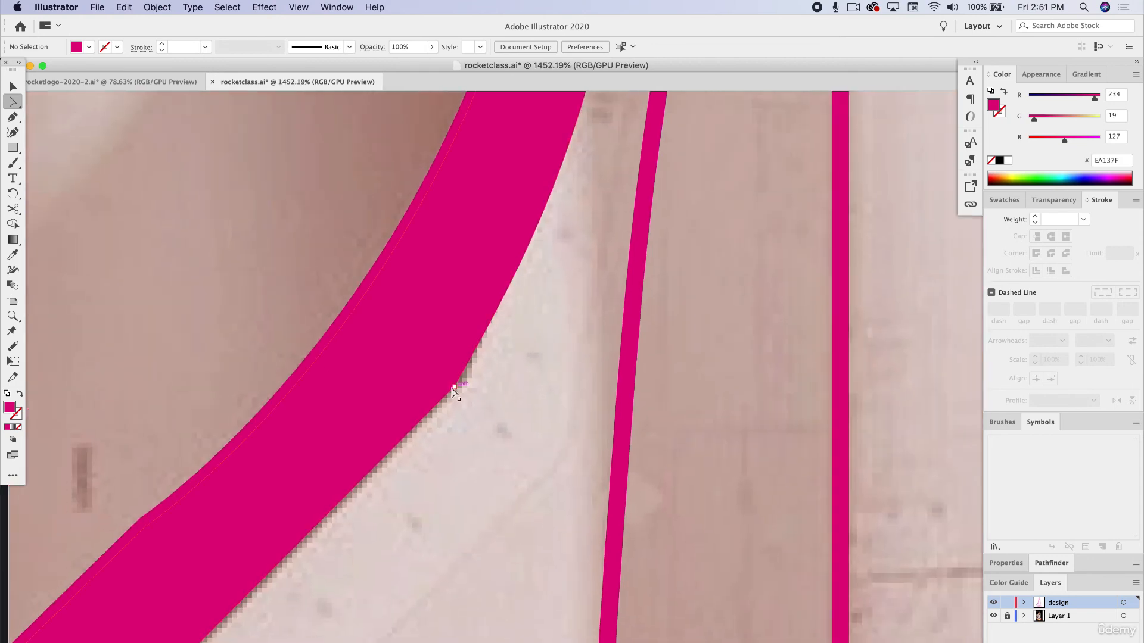
click(452, 387)
drag(497, 313, 530, 296)
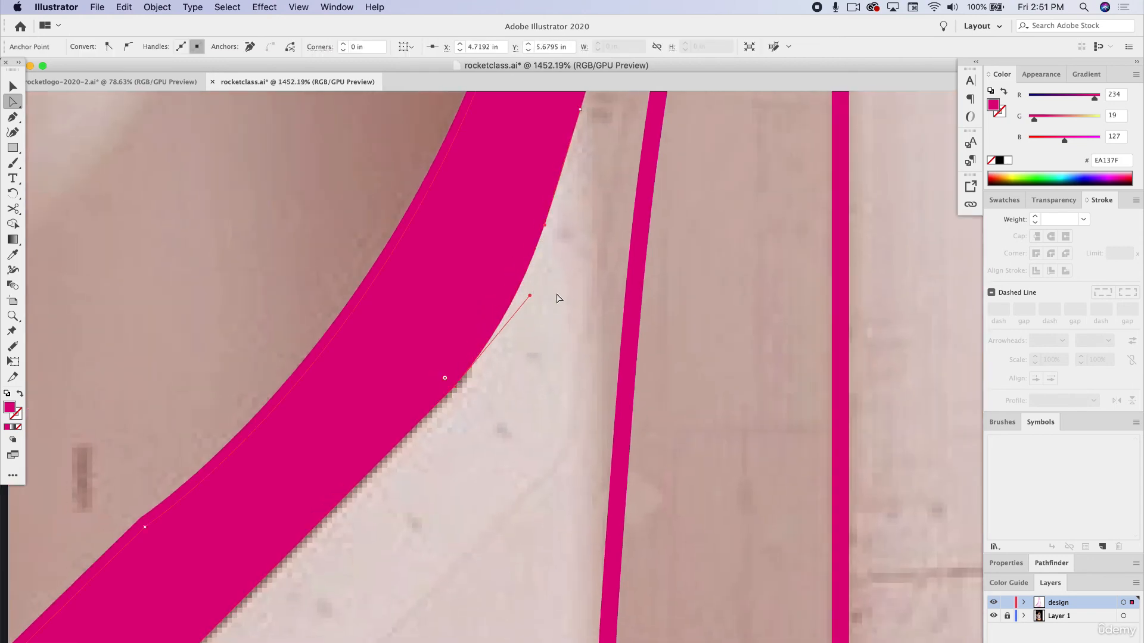